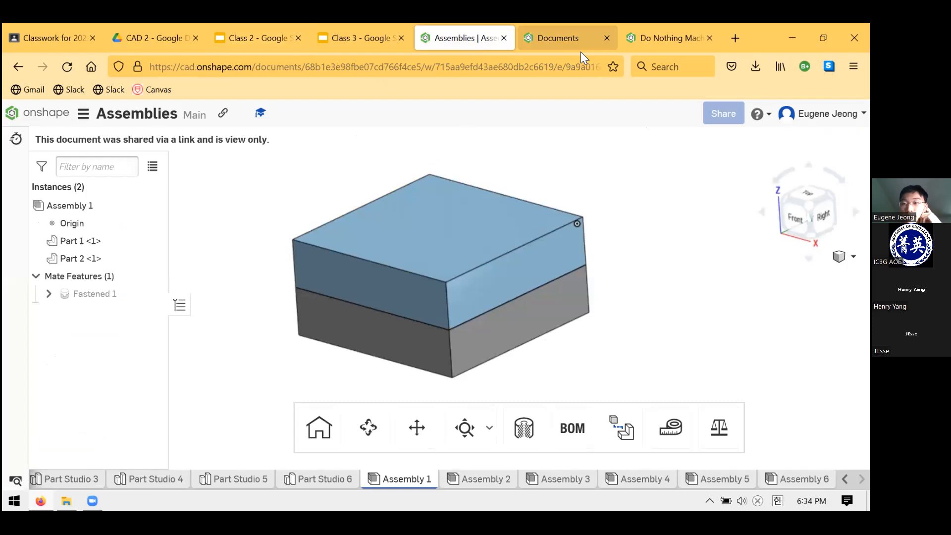
Open the CAD 2 U Joint document from the My Onshape document list
click(645, 43)
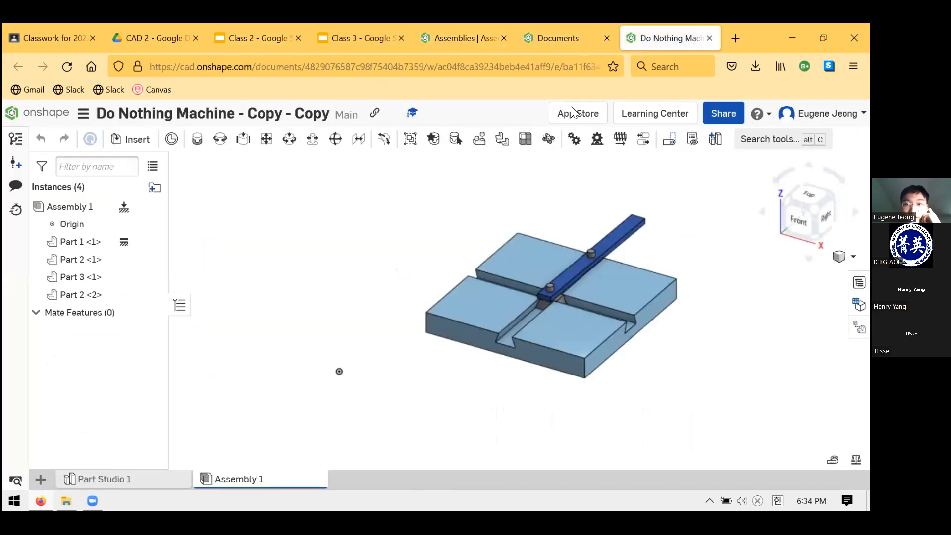
drag(580, 51, 641, 50)
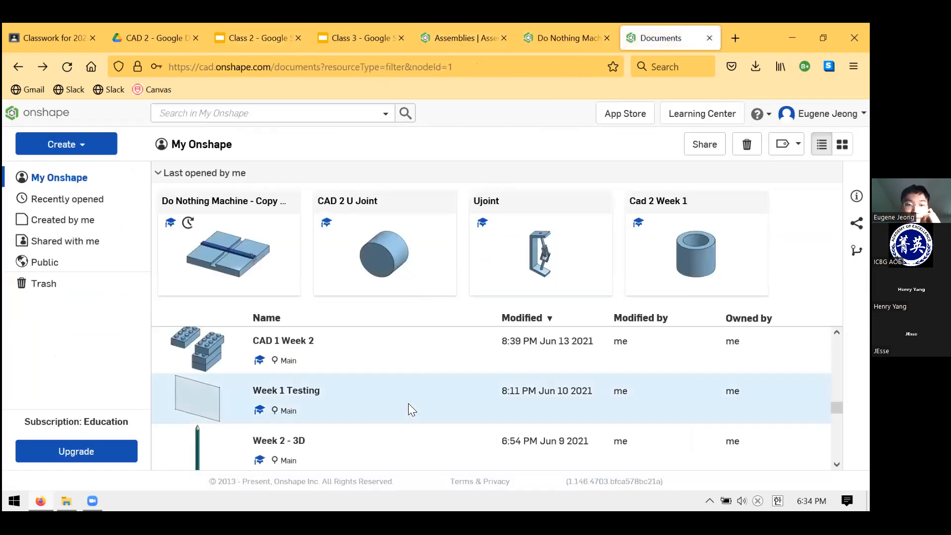
scroll(408, 402, down, 15)
scroll(408, 401, up, 10)
scroll(416, 396, up, 15)
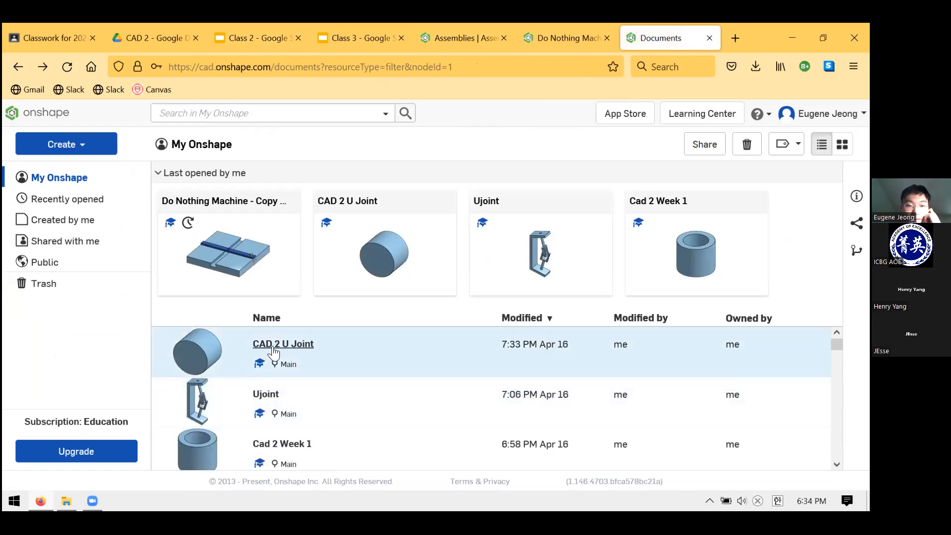
click(272, 346)
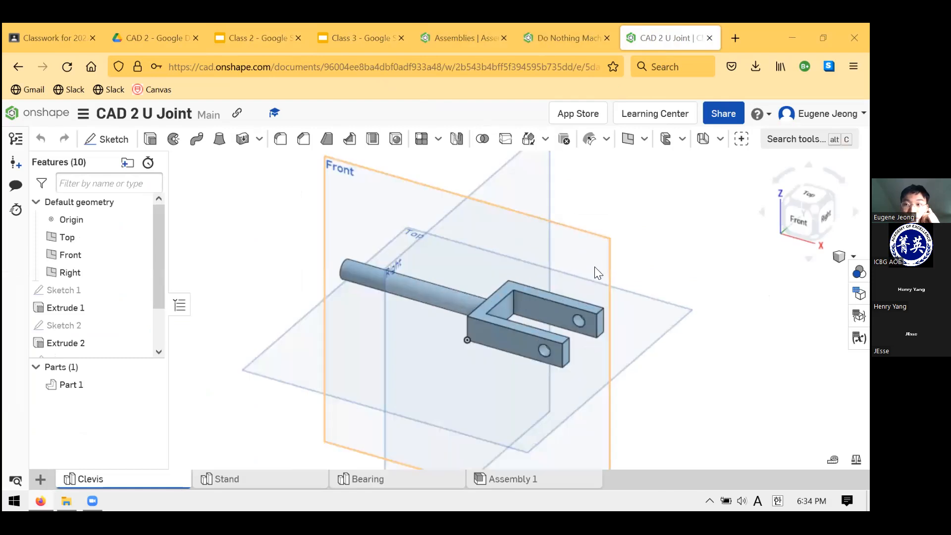
Inspect the clevis model from several sides, including its fork, holes and cylindrical rod
right_drag(645, 260, 710, 263)
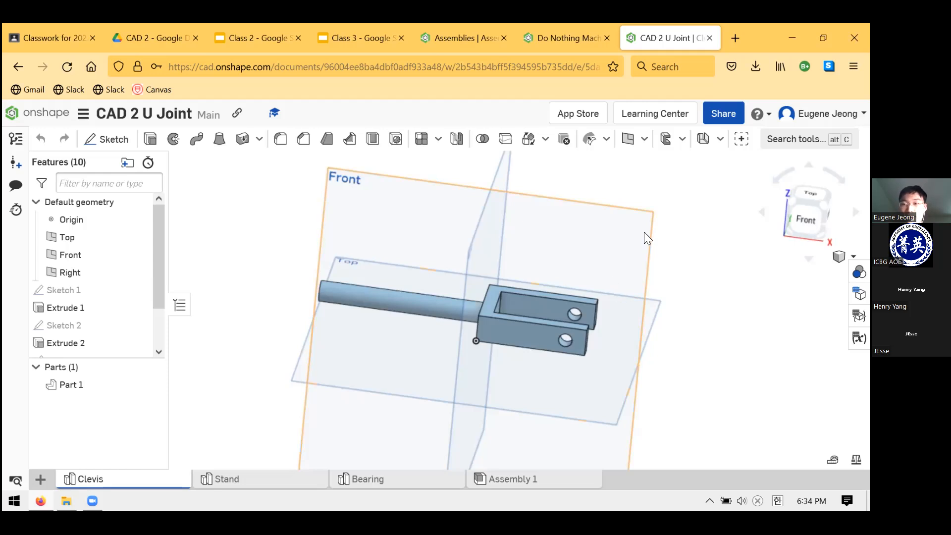
scroll(510, 305, down, 4)
right_drag(510, 305, 550, 277)
scroll(594, 317, up, 4)
scroll(595, 320, up, 3)
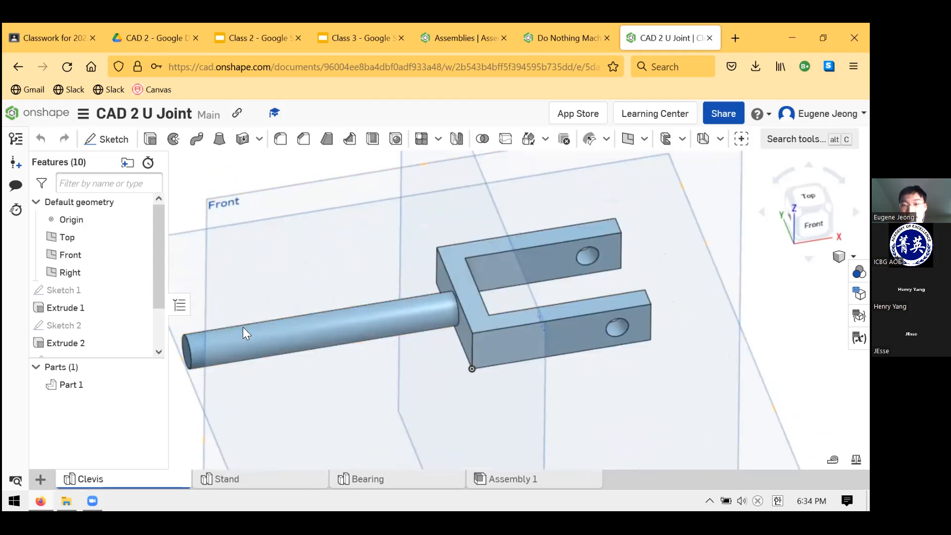
right_drag(446, 312, 651, 323)
scroll(122, 300, down, 2)
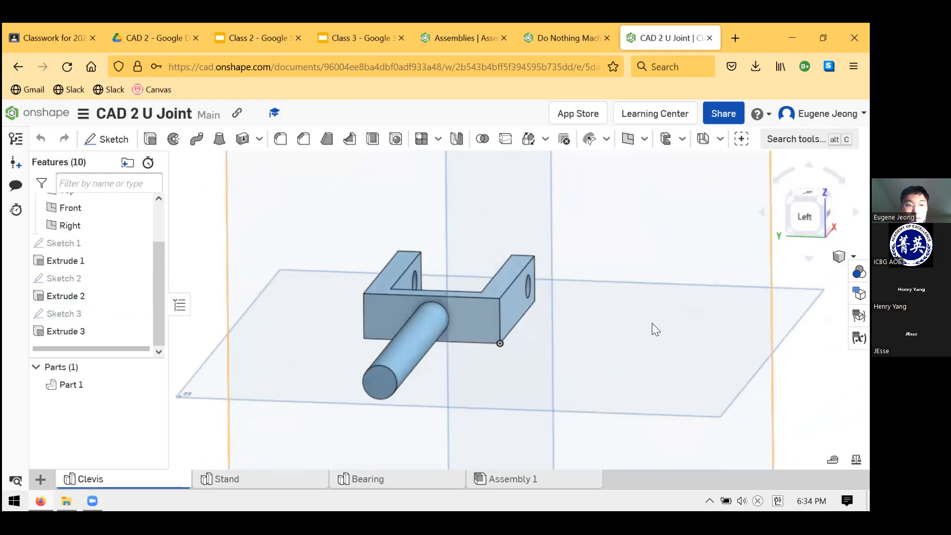
Highlight Sketch 3 and examine the rod's circle and construction lines on the clevis's back face
click(111, 314)
scroll(454, 304, up, 5)
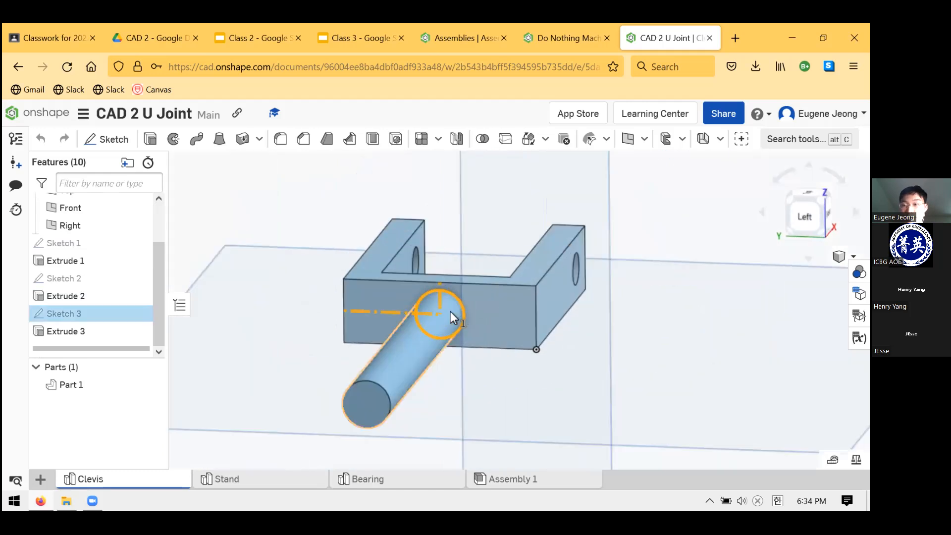
right_drag(525, 336, 476, 349)
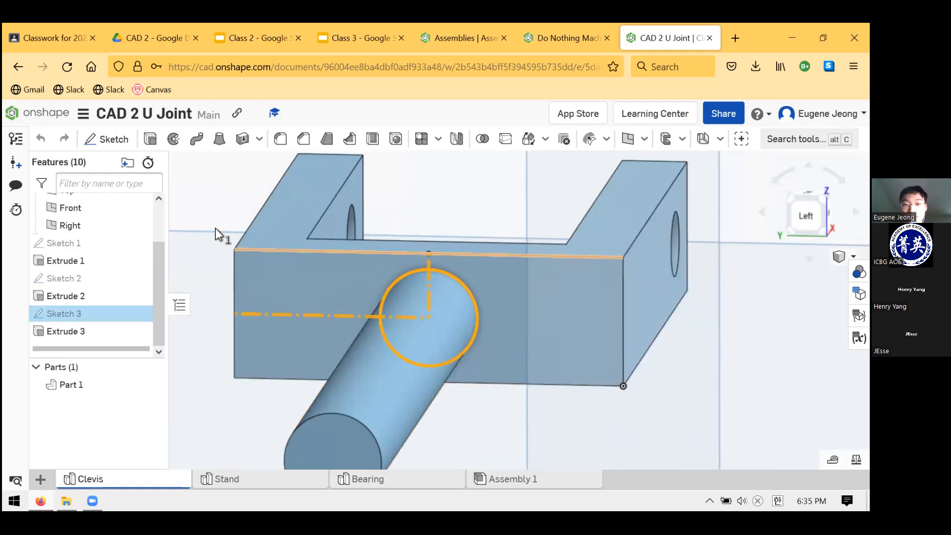
right_drag(620, 279, 556, 303)
scroll(505, 319, down, 8)
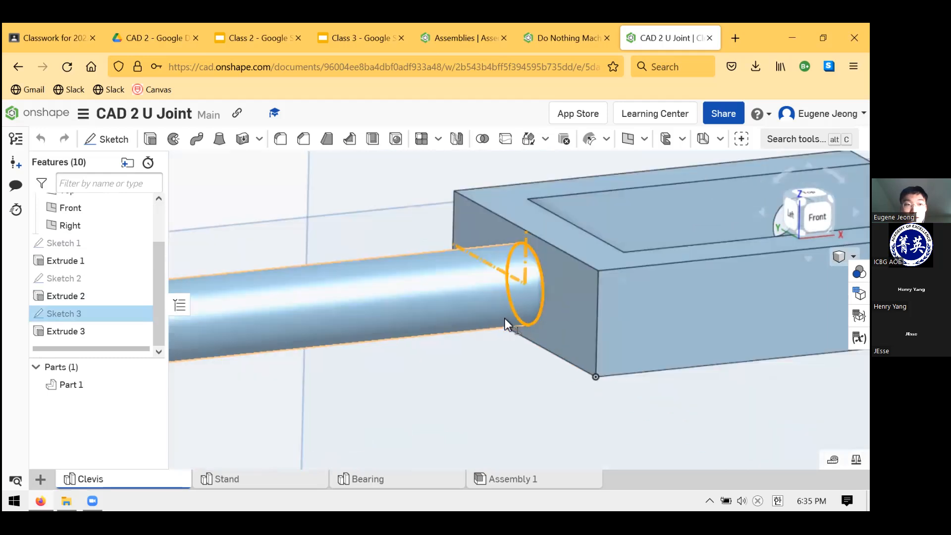
scroll(578, 277, up, 6)
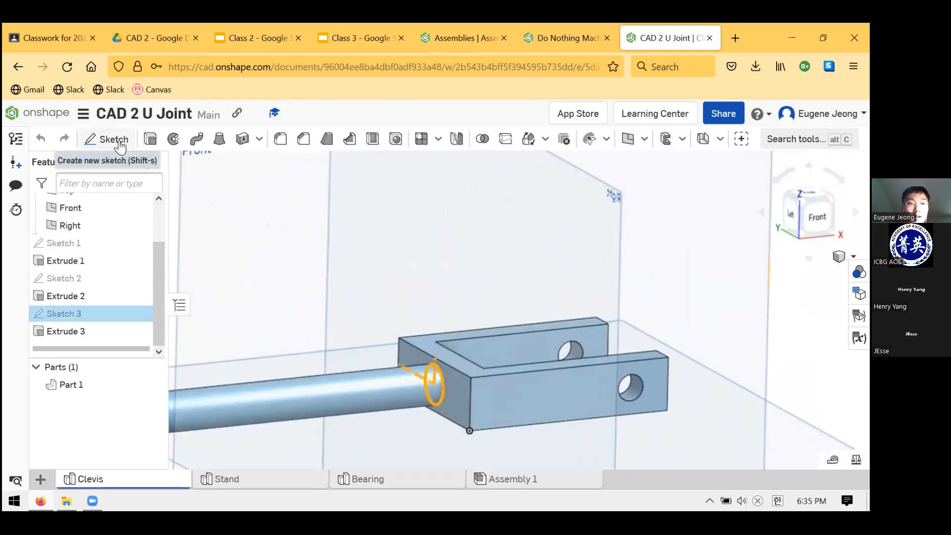
click(120, 144)
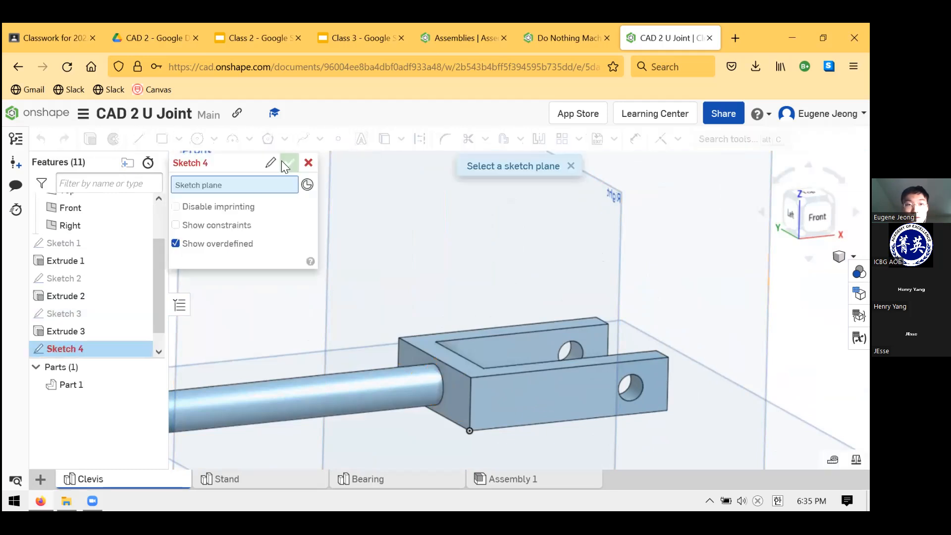
click(305, 164)
scroll(379, 260, up, 4)
scroll(417, 267, down, 6)
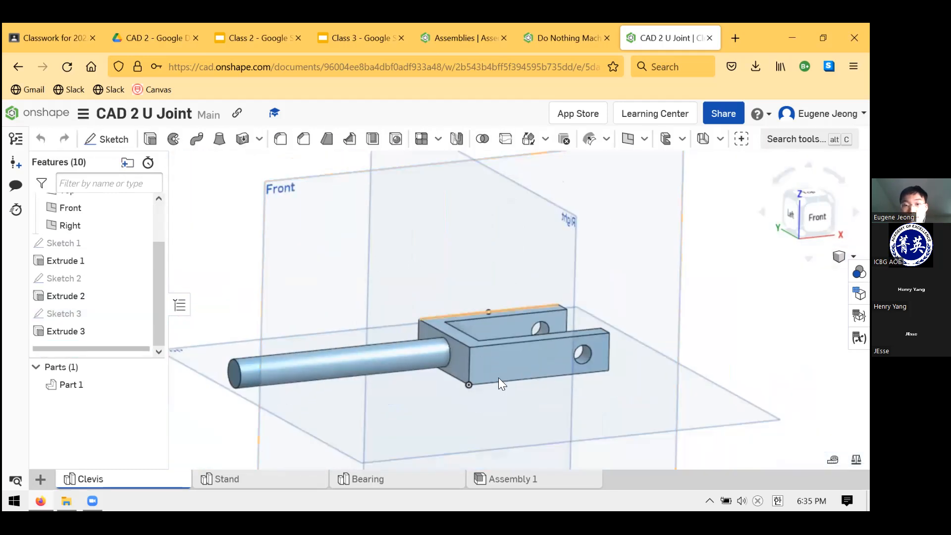
scroll(500, 383, up, 4)
scroll(499, 384, down, 4)
scroll(500, 396, up, 3)
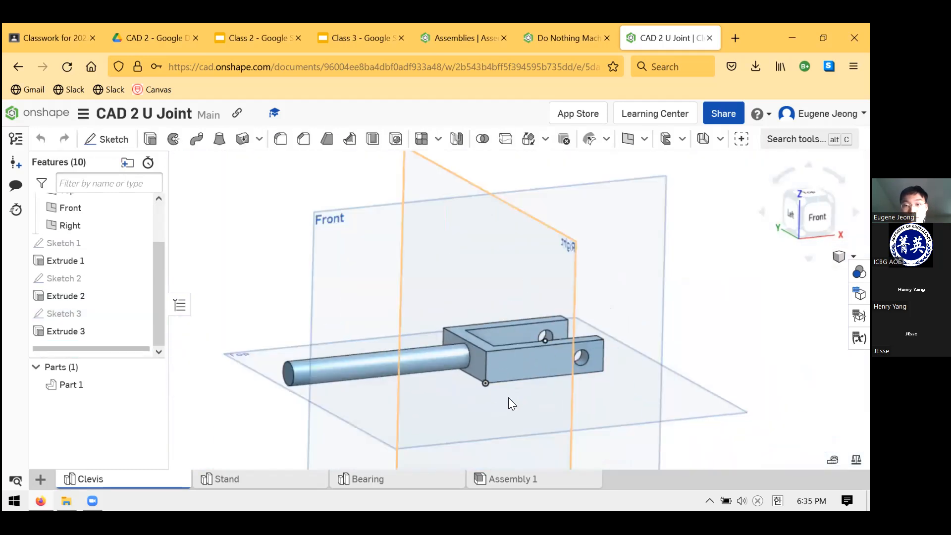
scroll(499, 408, up, 2)
right_drag(503, 398, 494, 402)
scroll(494, 402, up, 1)
scroll(520, 351, down, 3)
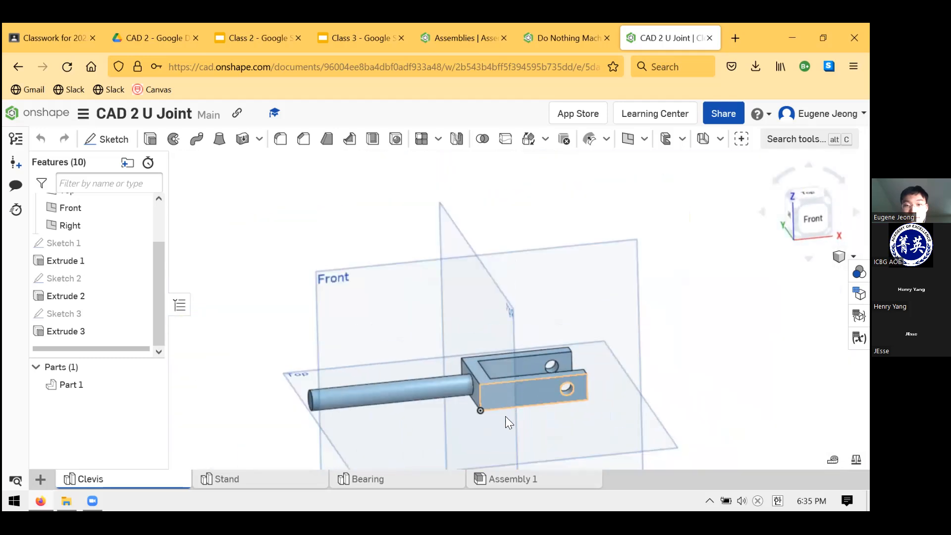
scroll(619, 349, up, 3)
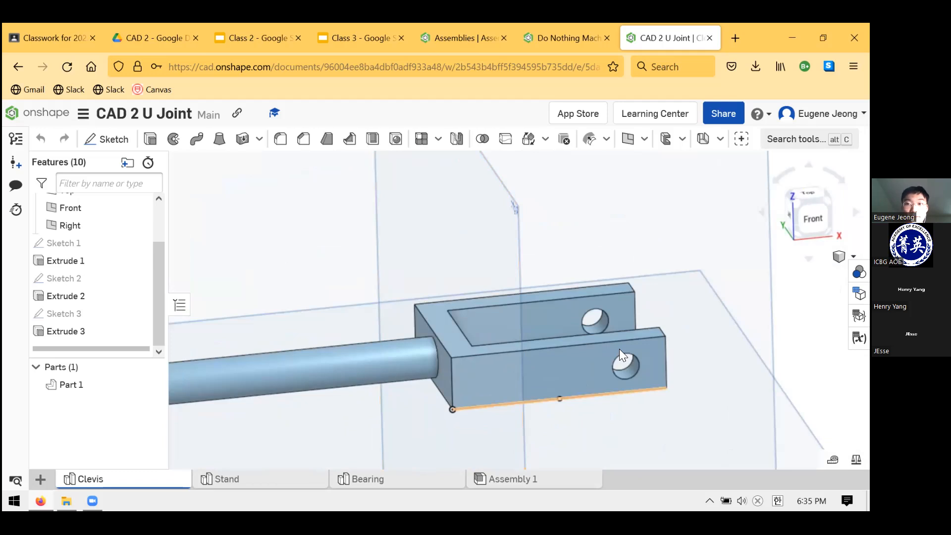
click(112, 138)
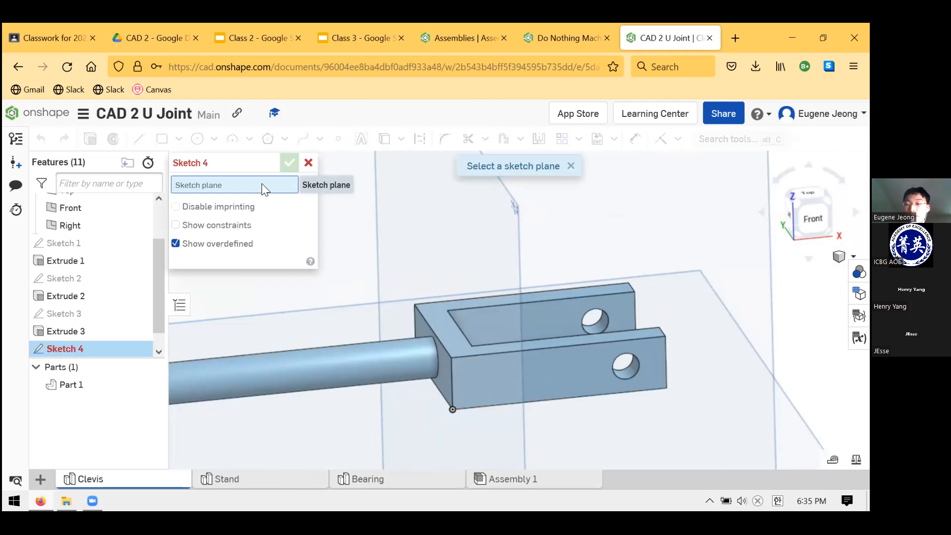
scroll(93, 295, up, 2)
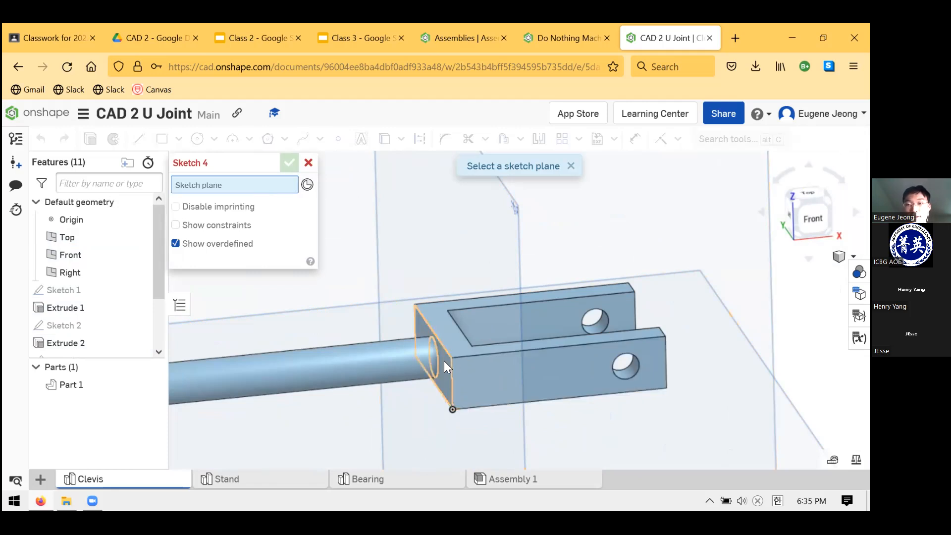
click(308, 162)
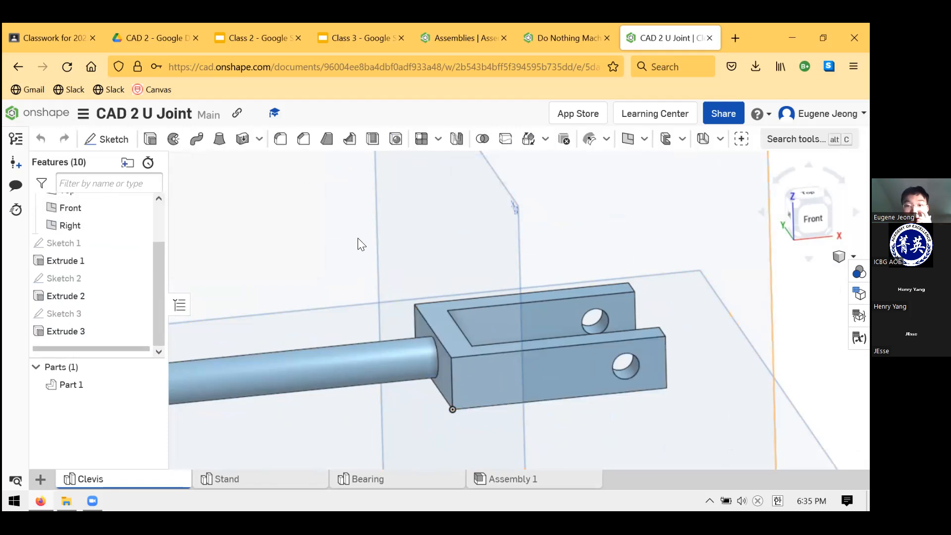
scroll(367, 267, down, 3)
scroll(367, 276, up, 2)
scroll(367, 276, down, 4)
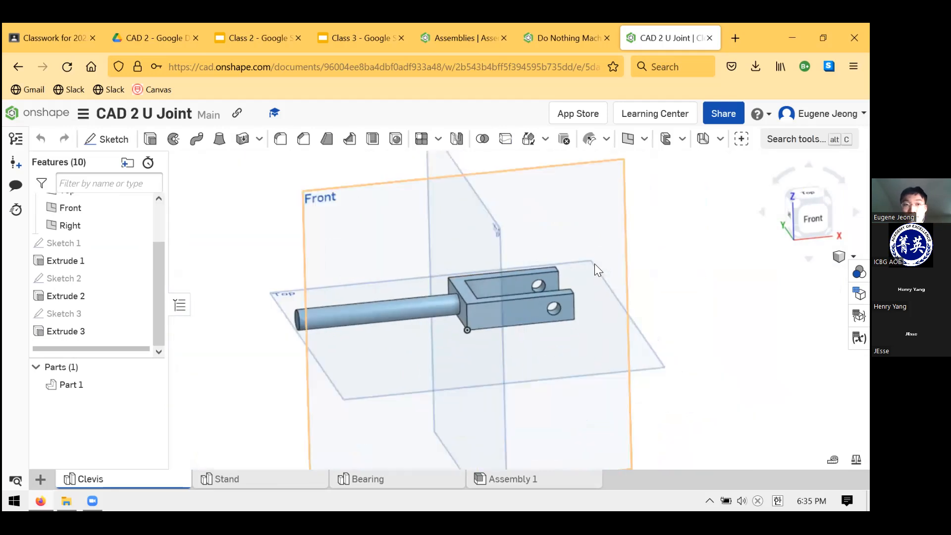
scroll(468, 350, up, 3)
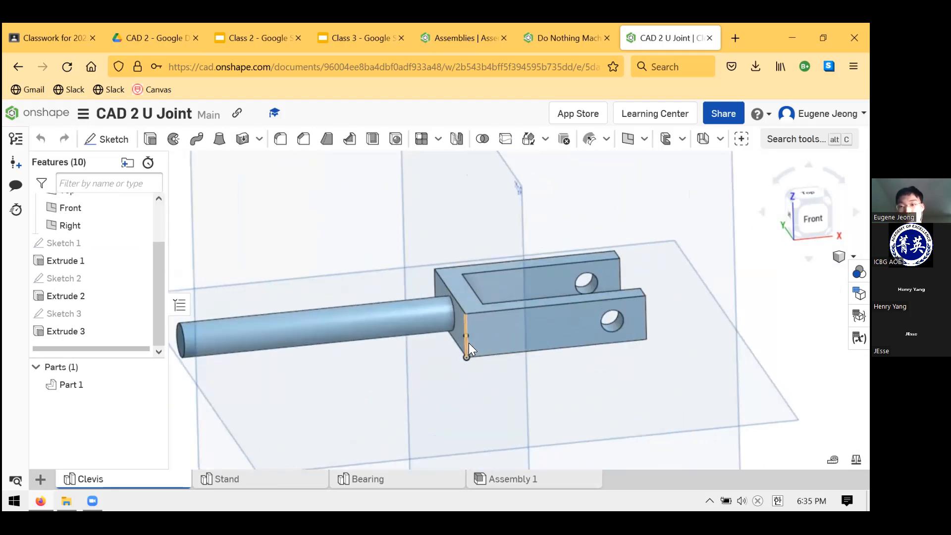
click(472, 346)
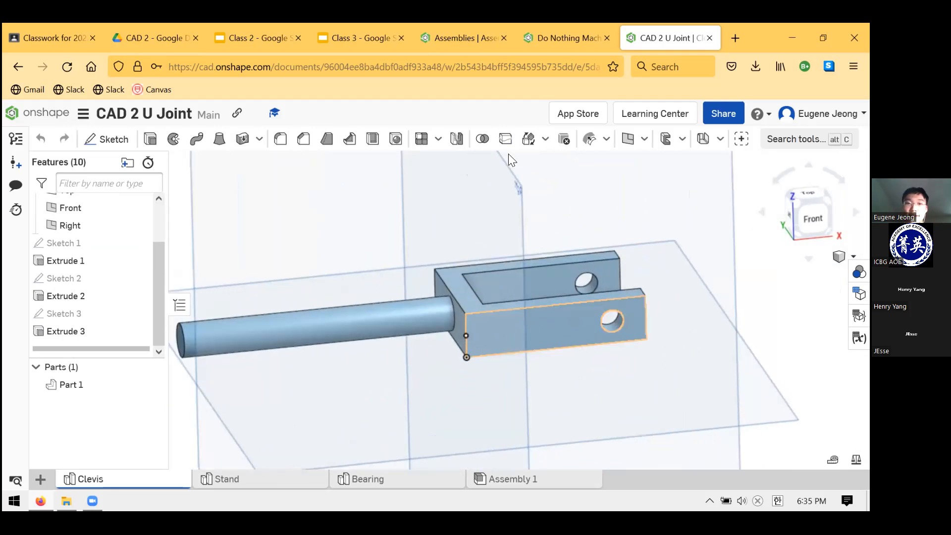
Switch to the Class 2 presentation and view the "Drawings!" slide
click(337, 31)
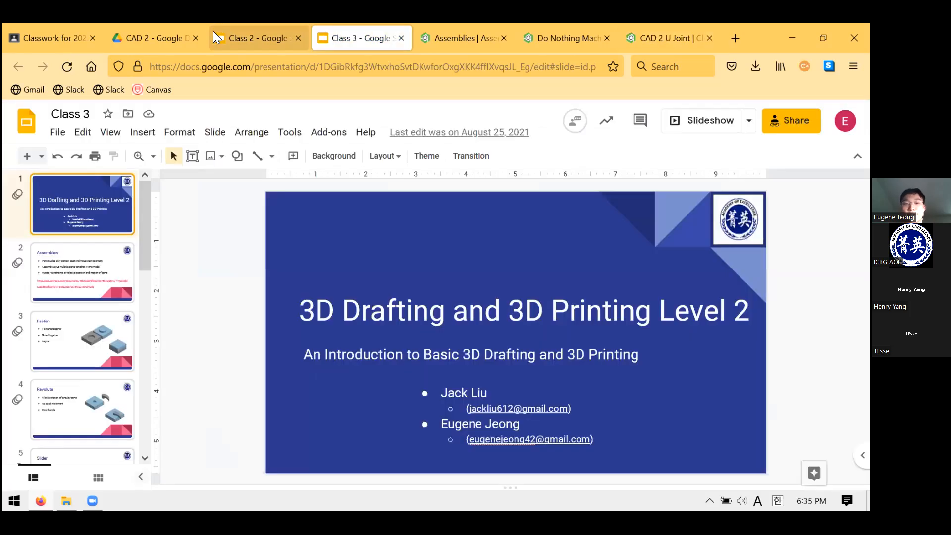
click(214, 38)
scroll(65, 328, down, 2)
click(82, 359)
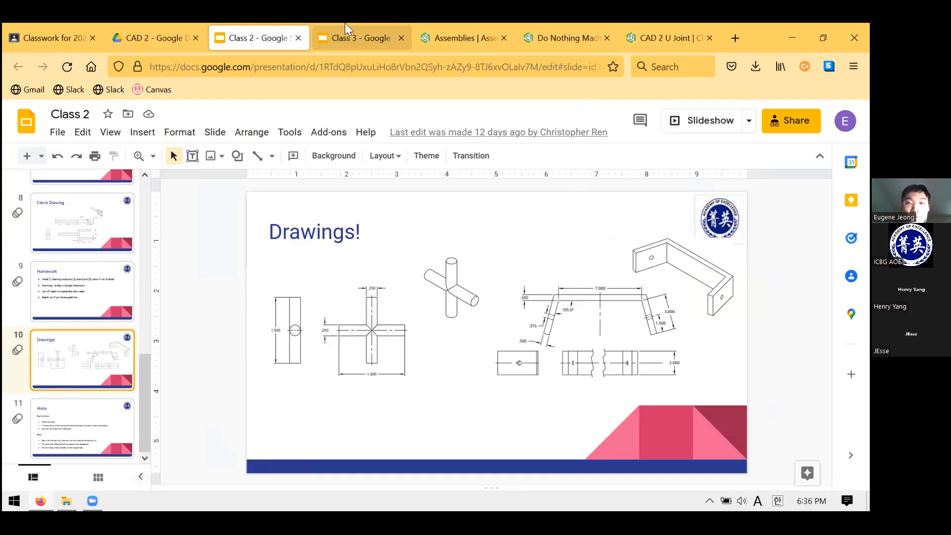
Move the CAD 2 U Joint browser tab ahead of the Assemblies tab and view the clevis model in it
click(478, 44)
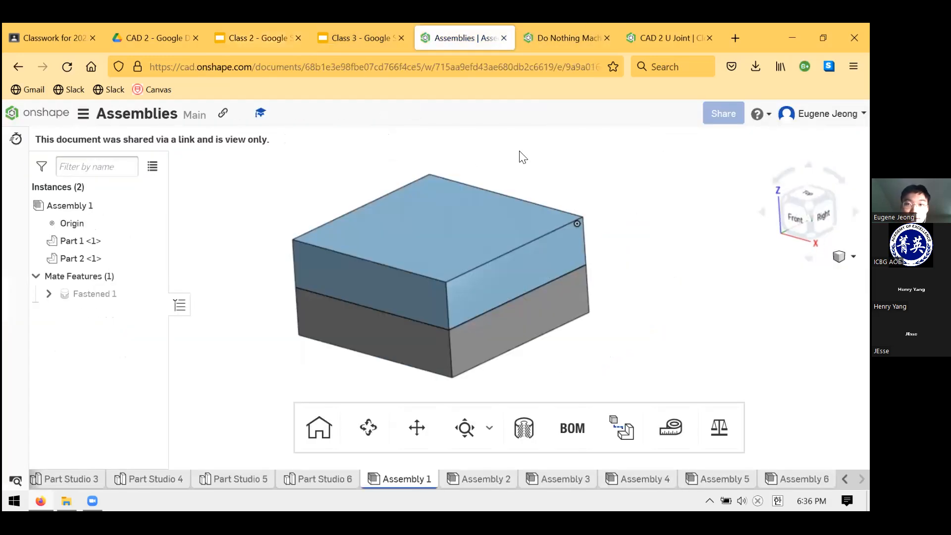
drag(664, 31, 468, 37)
scroll(587, 293, down, 5)
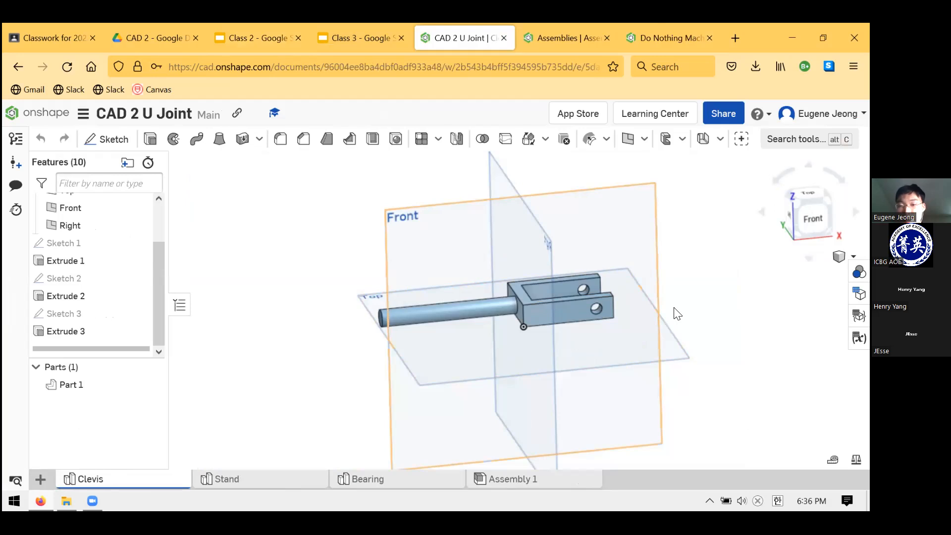
scroll(552, 309, up, 4)
scroll(593, 341, down, 2)
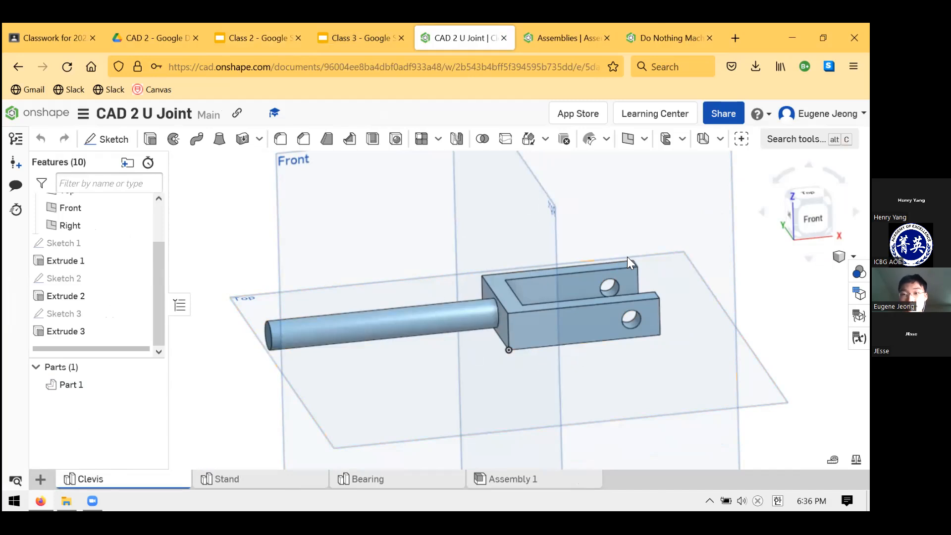
key(1)
right_drag(514, 250, 510, 275)
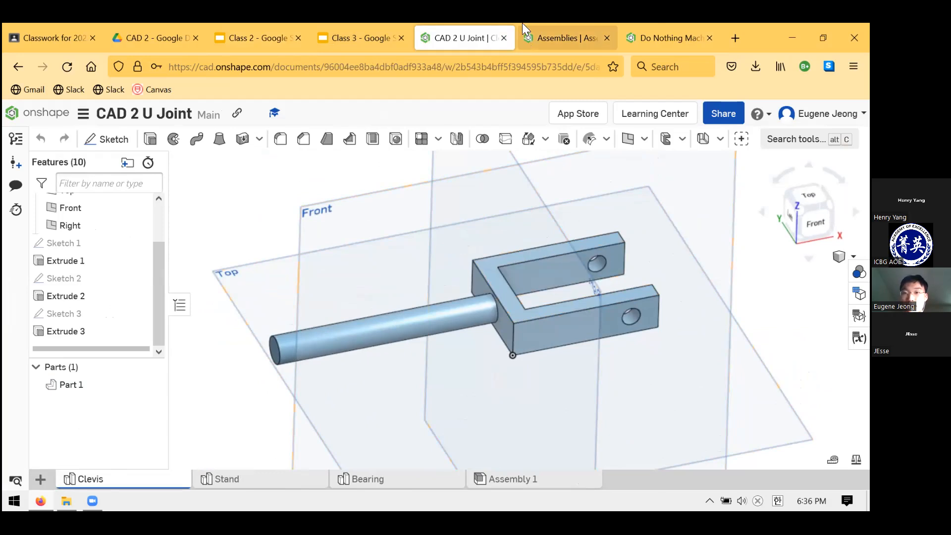
Look through the slides of the Class 3 presentation and recheck the "Drawings!" slide of Class 2
click(570, 38)
click(639, 37)
click(364, 38)
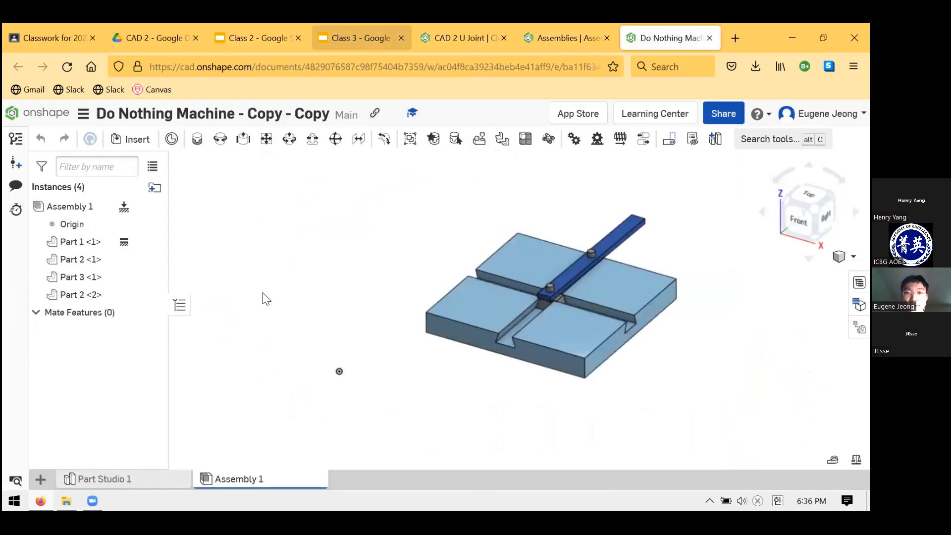
scroll(74, 369, down, 7)
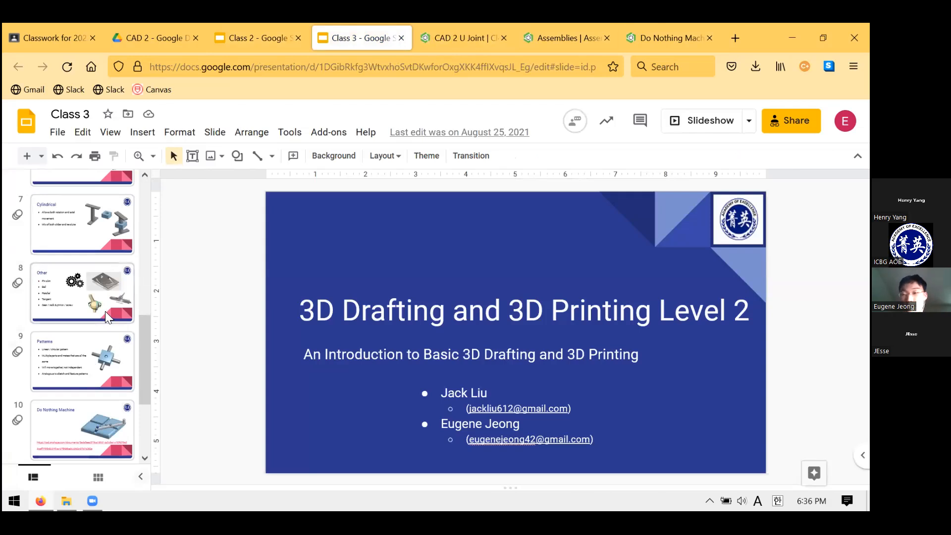
scroll(105, 311, up, 7)
click(291, 24)
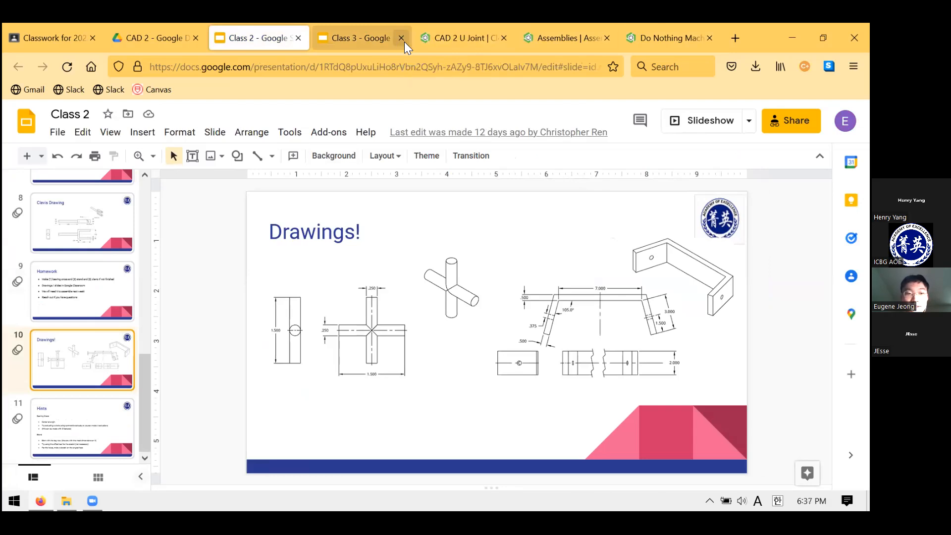
Return to the CAD 2 U Joint document and open its Bearing part studio
click(526, 38)
click(463, 38)
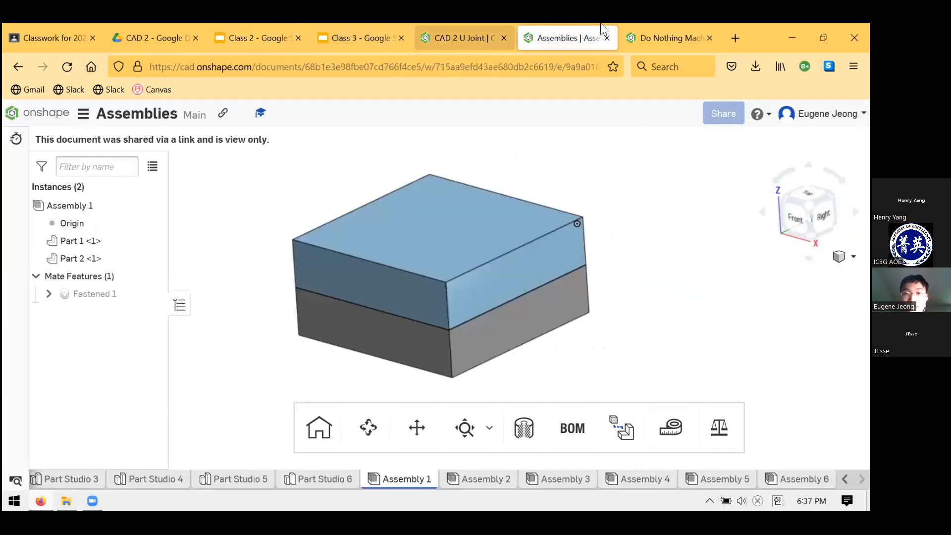
click(644, 36)
click(488, 35)
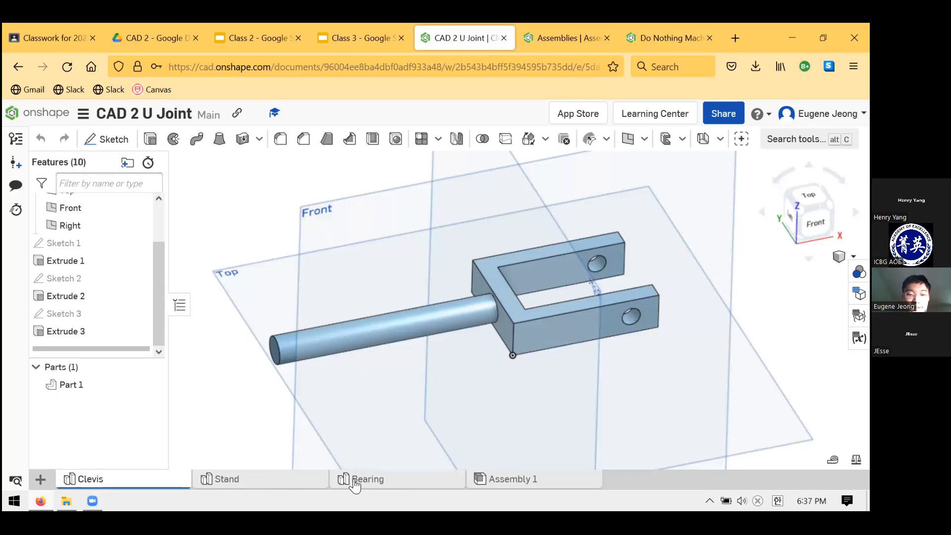
click(257, 484)
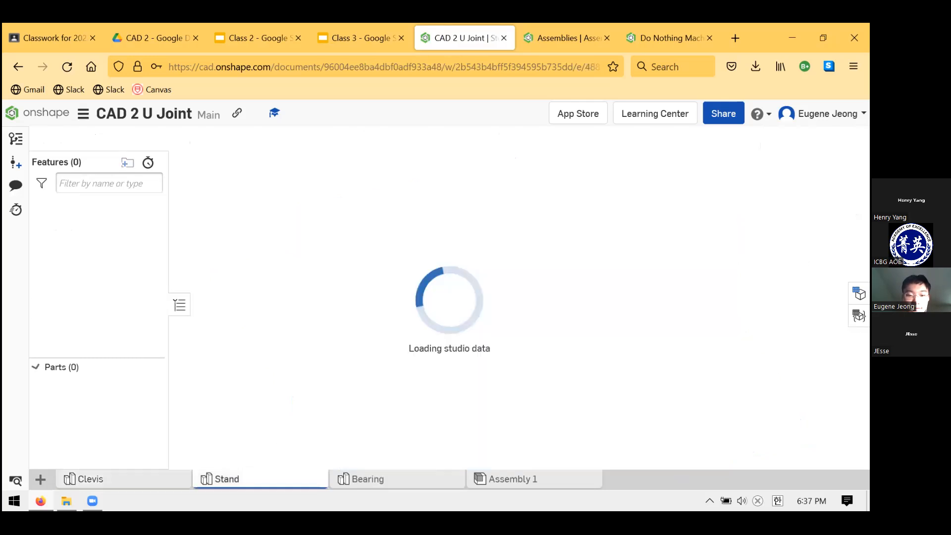
click(365, 477)
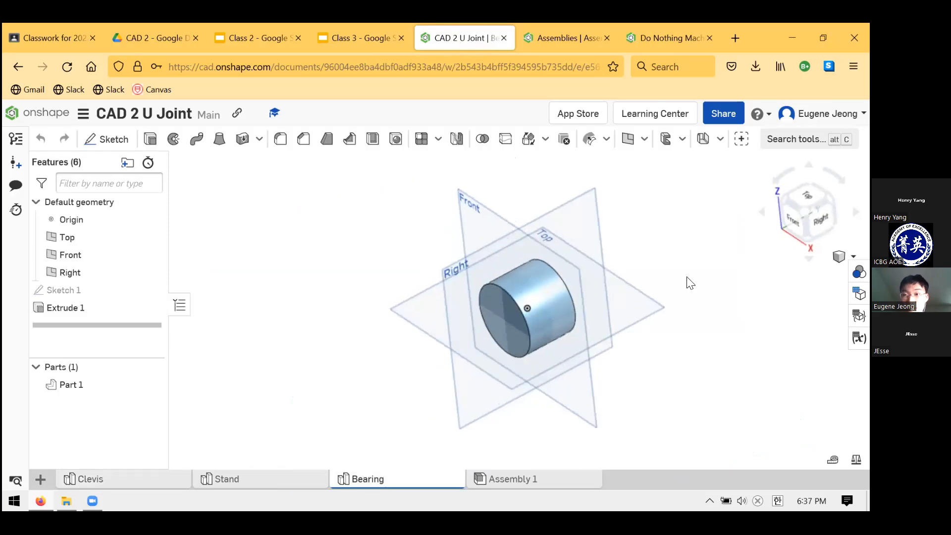
Inspect the bearing's cylinder together with its Sketch 1 and Extrude 1 features
scroll(554, 296, up, 4)
right_drag(554, 296, 562, 284)
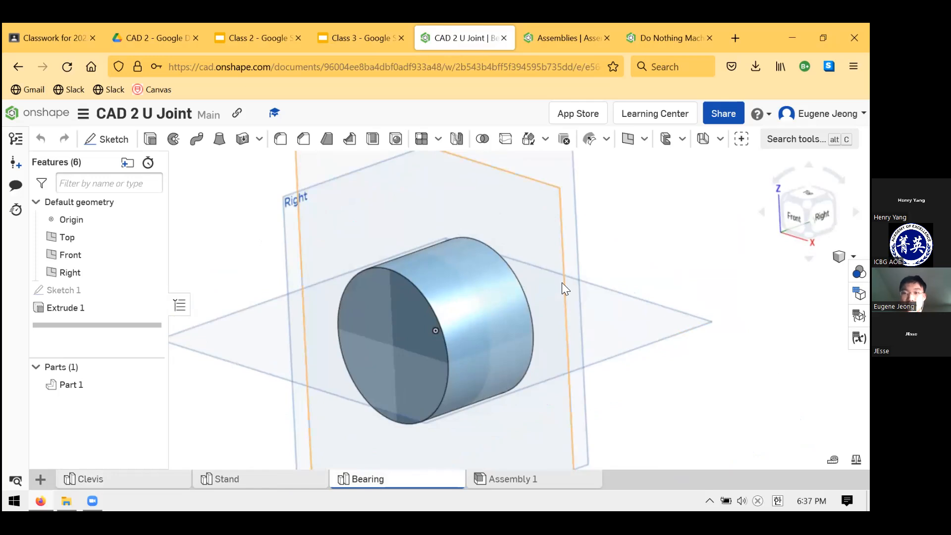
scroll(557, 257, down, 3)
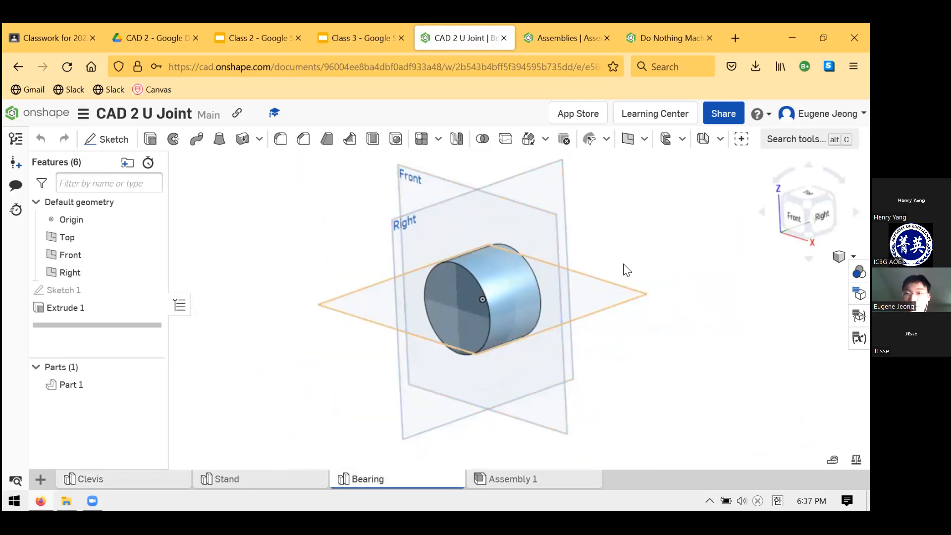
click(132, 310)
shift+click(110, 294)
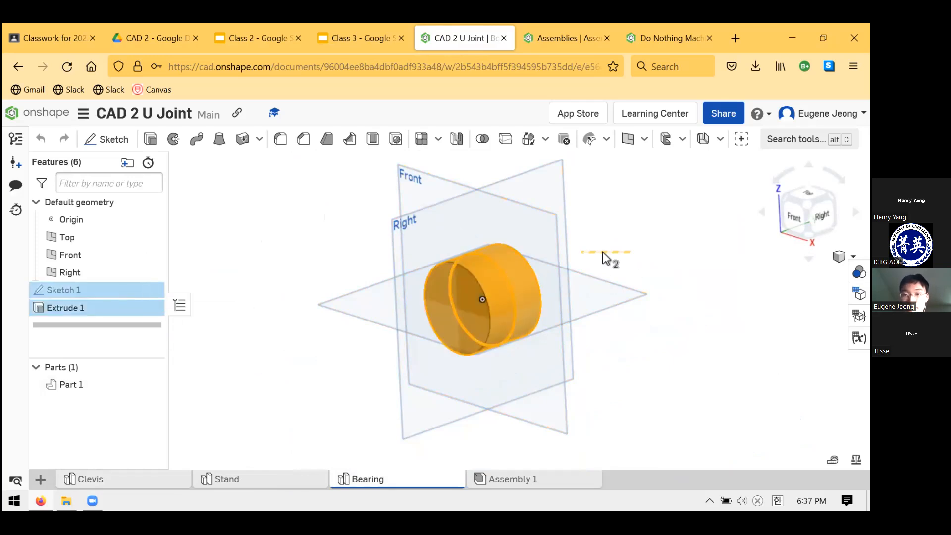
Show where the CAD 2 Week 2 Slides are posted in Google Classroom and view the Class 2 "Drawings!" slide enlarged
click(249, 26)
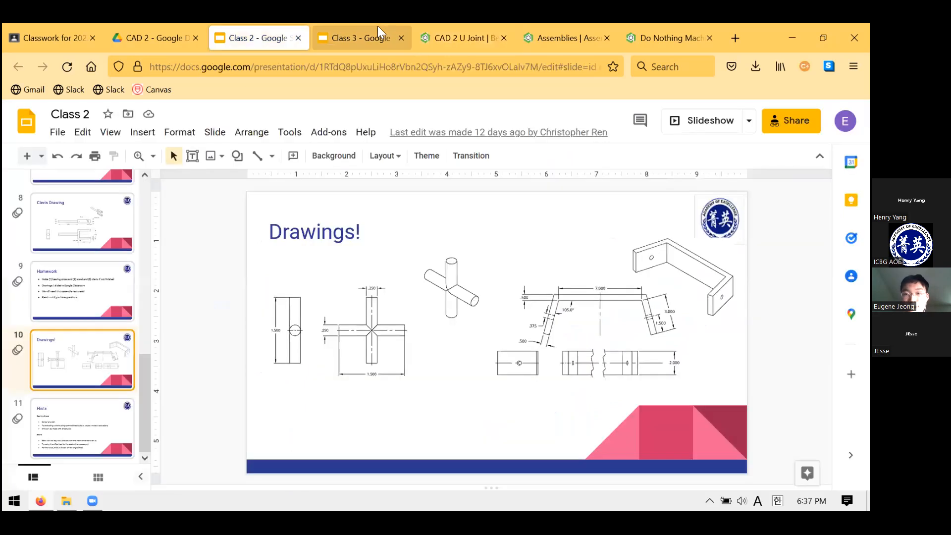
click(34, 23)
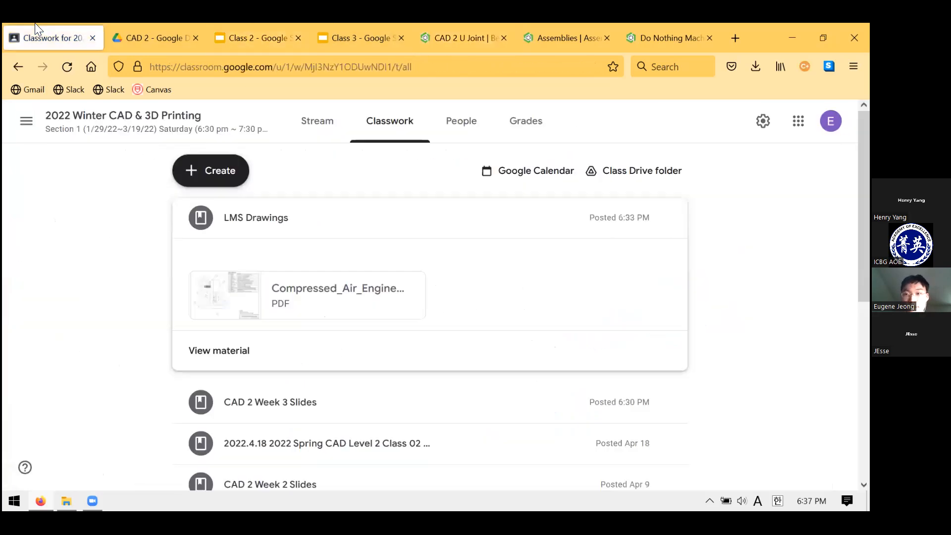
scroll(126, 321, down, 3)
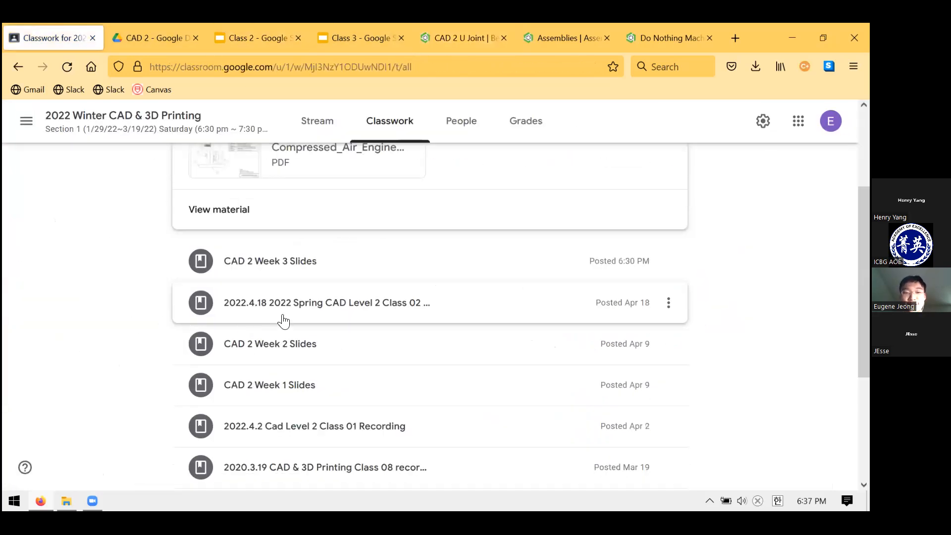
click(284, 346)
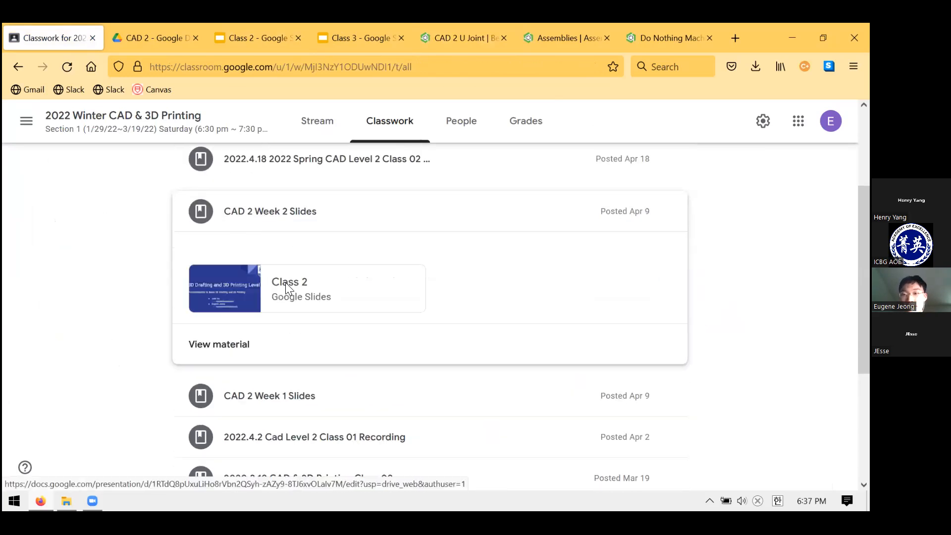
click(272, 38)
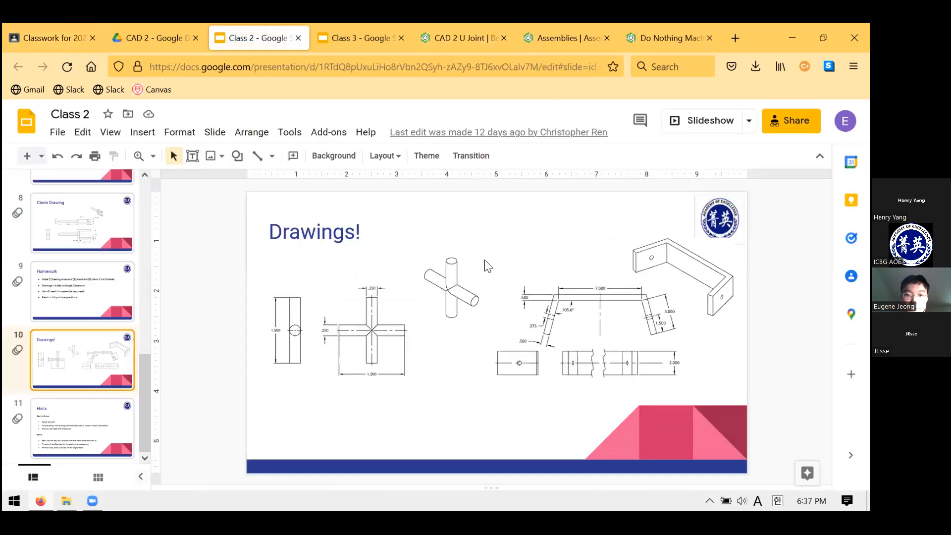
key(ctrl+shift+f)
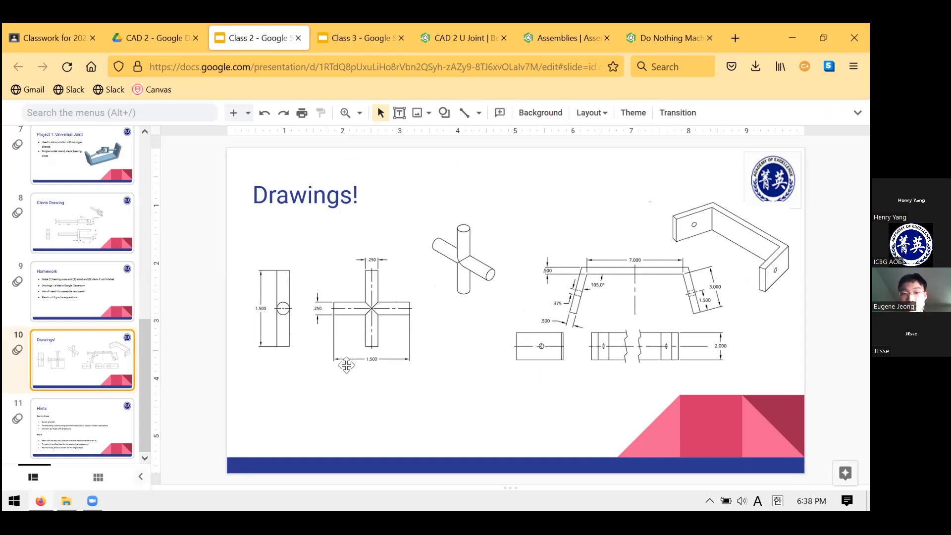
Return to the Onshape Bearing part studio and dimension the circle of Sketch 1 to a diameter of 0.25 in
click(463, 33)
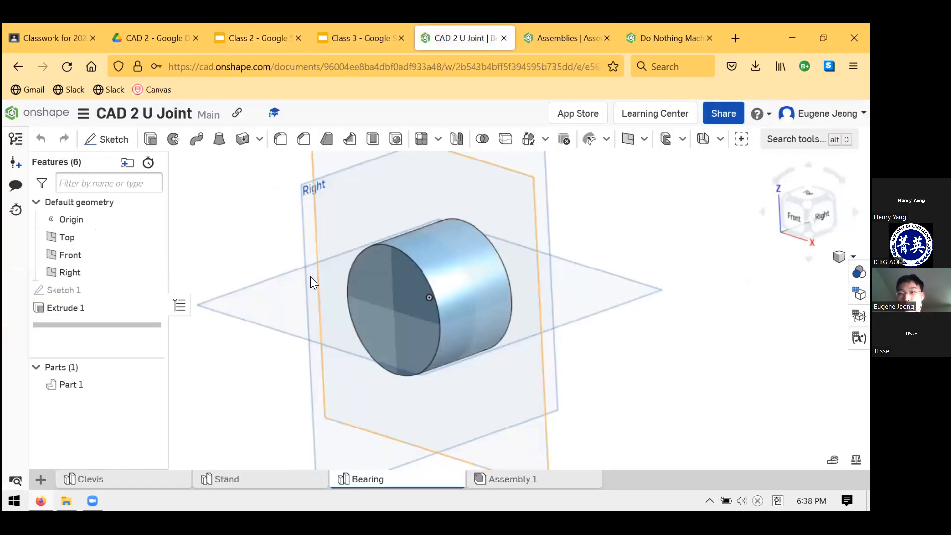
right_click(79, 311)
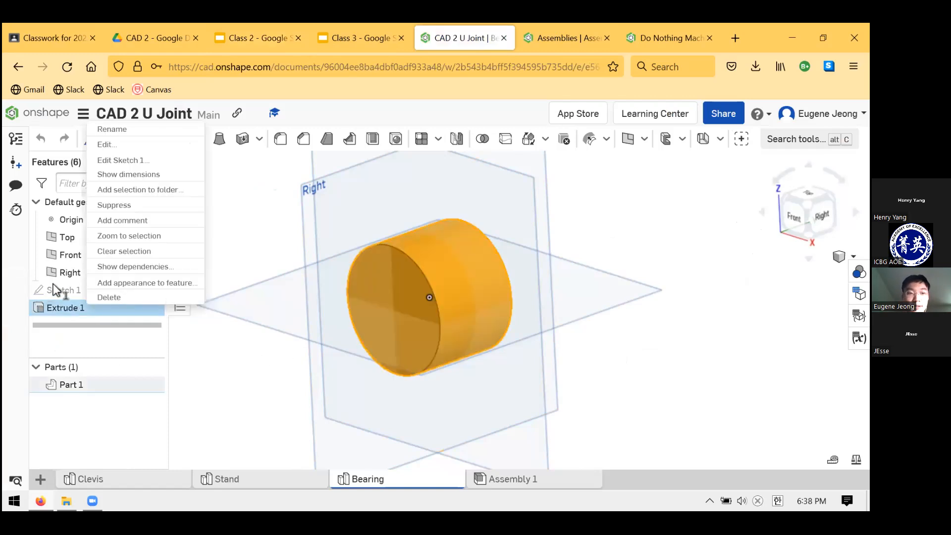
click(84, 293)
right_click(74, 291)
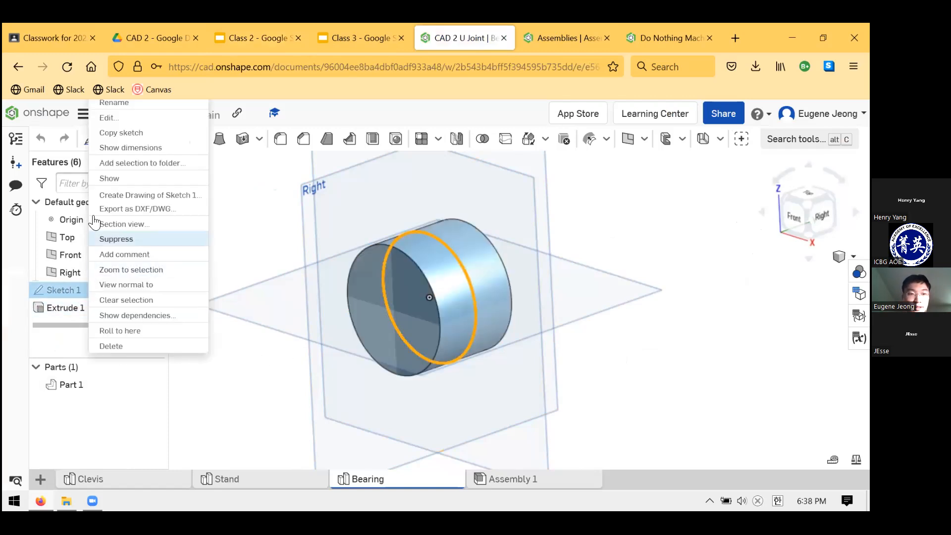
click(128, 120)
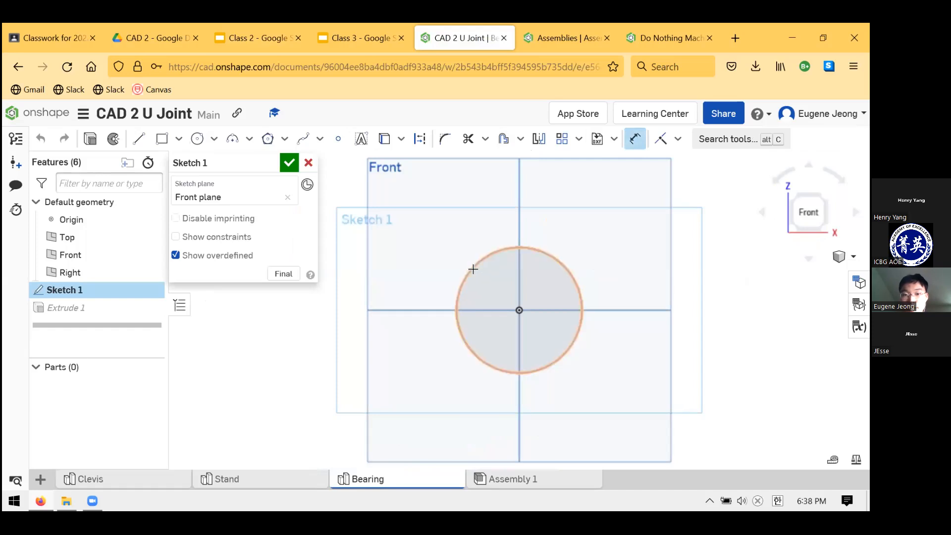
click(314, 335)
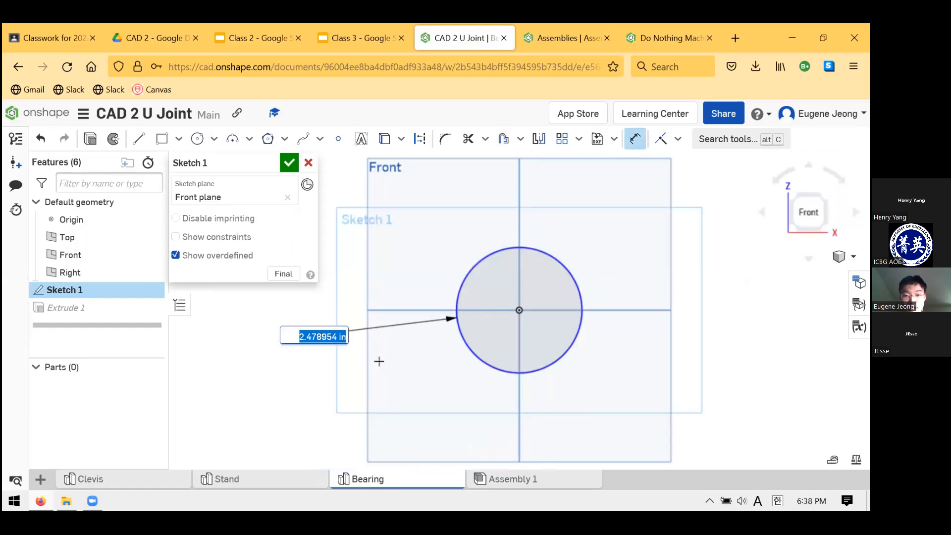
text(0.25)
key(Return)
scroll(525, 323, up, 5)
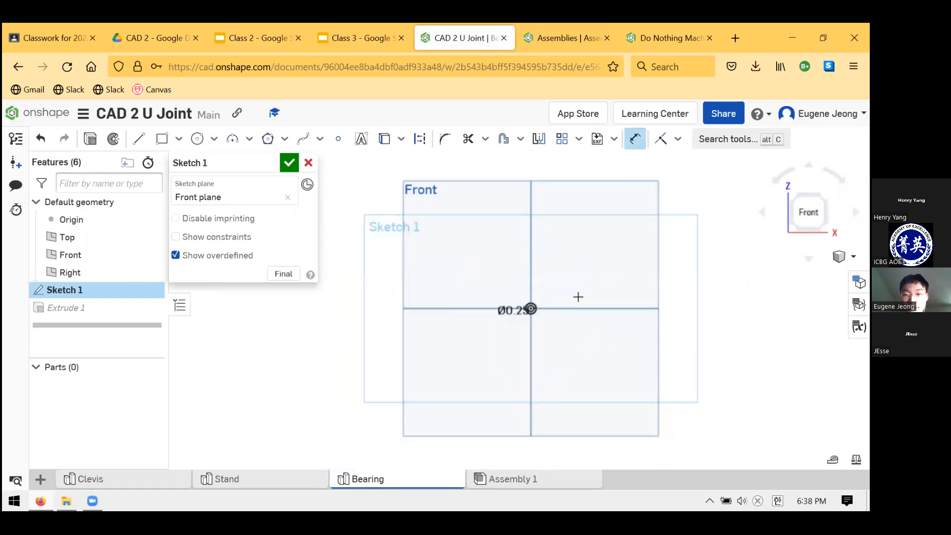
scroll(524, 323, up, 5)
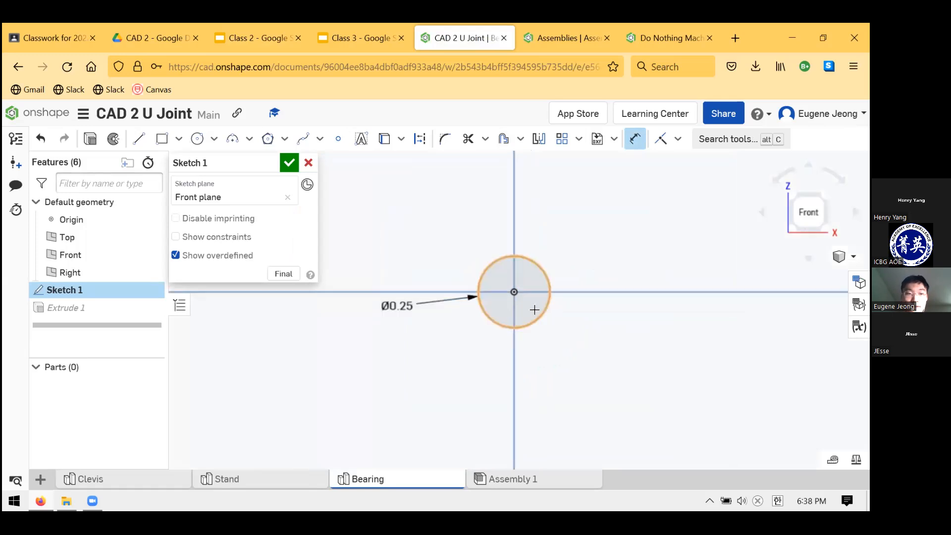
click(283, 162)
Set the depth of the bearing's symmetric Extrude 1 to 1.5 in
right_drag(492, 302, 472, 326)
scroll(472, 326, up, 1)
scroll(473, 326, down, 2)
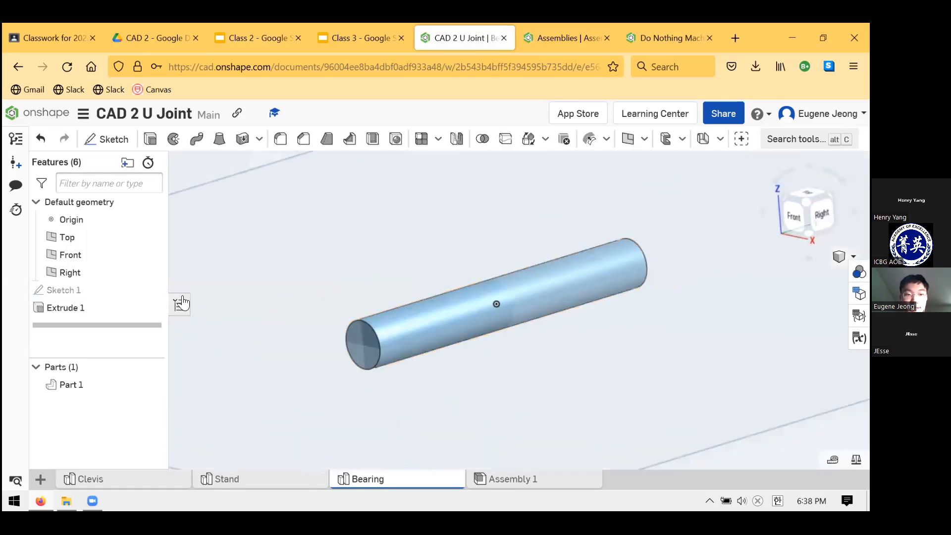
click(142, 310)
right_click(143, 310)
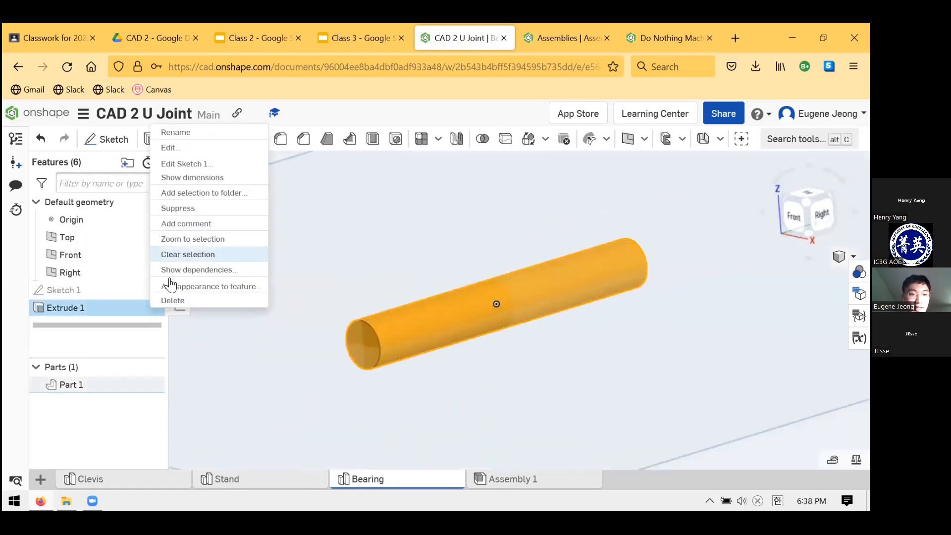
click(181, 151)
click(285, 250)
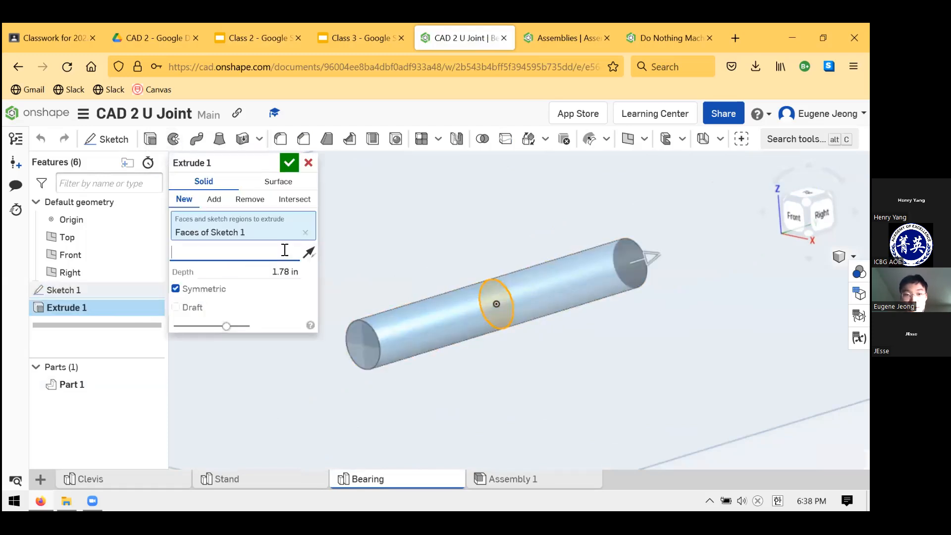
click(311, 287)
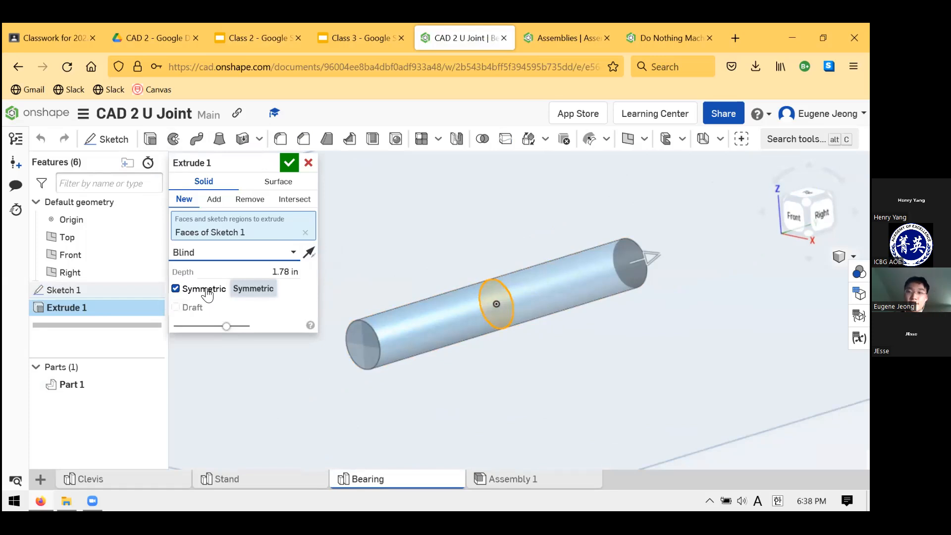
click(280, 271)
text(1.5)
key(Return)
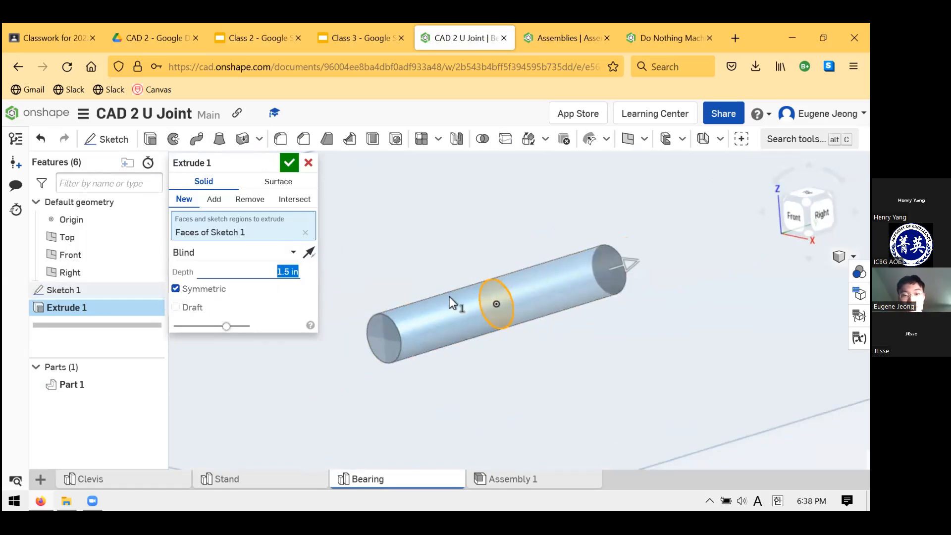
scroll(472, 259, down, 7)
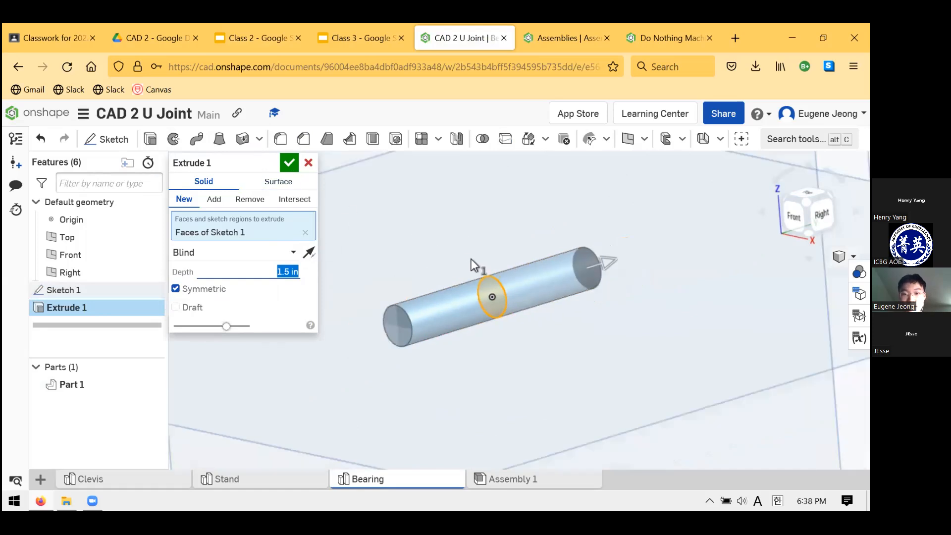
scroll(511, 247, down, 2)
scroll(513, 210, up, 4)
scroll(514, 206, down, 5)
scroll(525, 208, up, 3)
scroll(548, 317, down, 5)
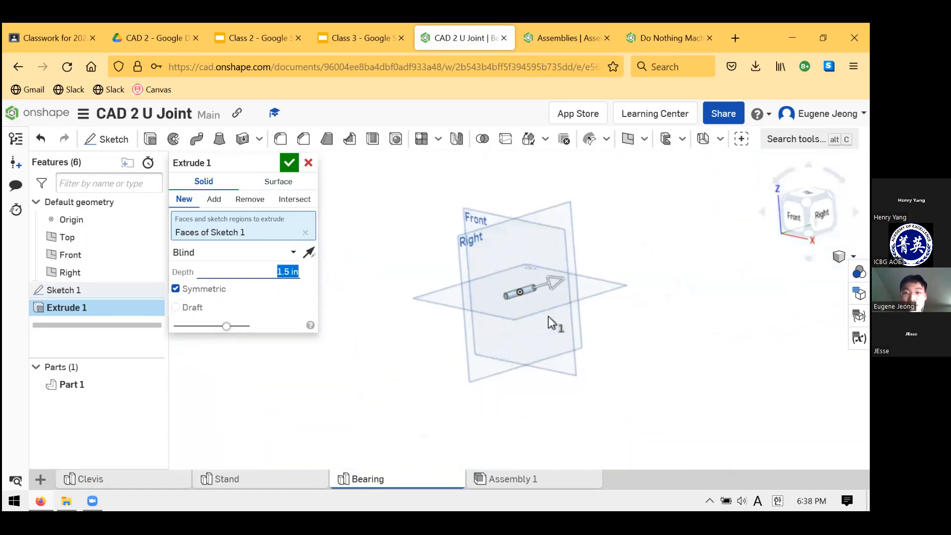
scroll(525, 207, up, 4)
scroll(508, 320, up, 2)
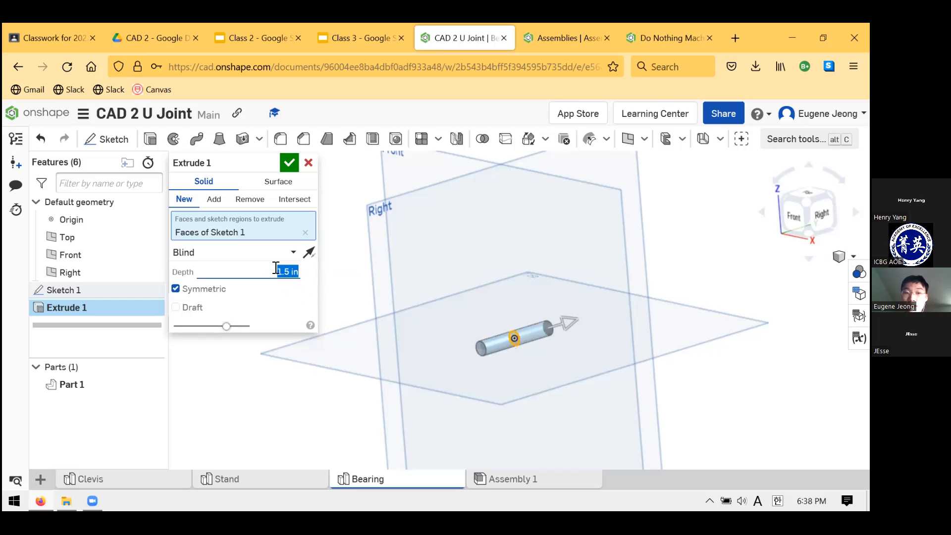
click(296, 162)
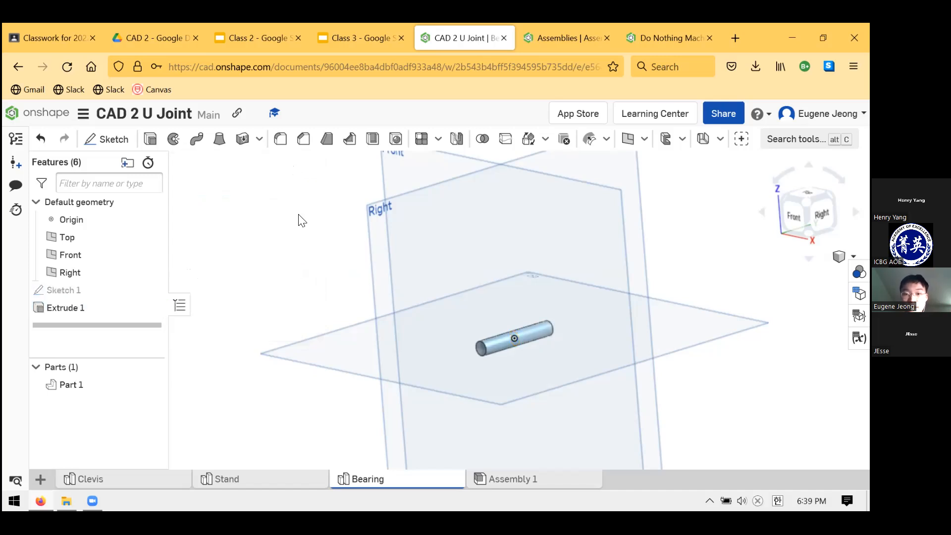
Start a sketch on the Right plane and draw a circle about 0.65 in in diameter centred on the origin
click(113, 139)
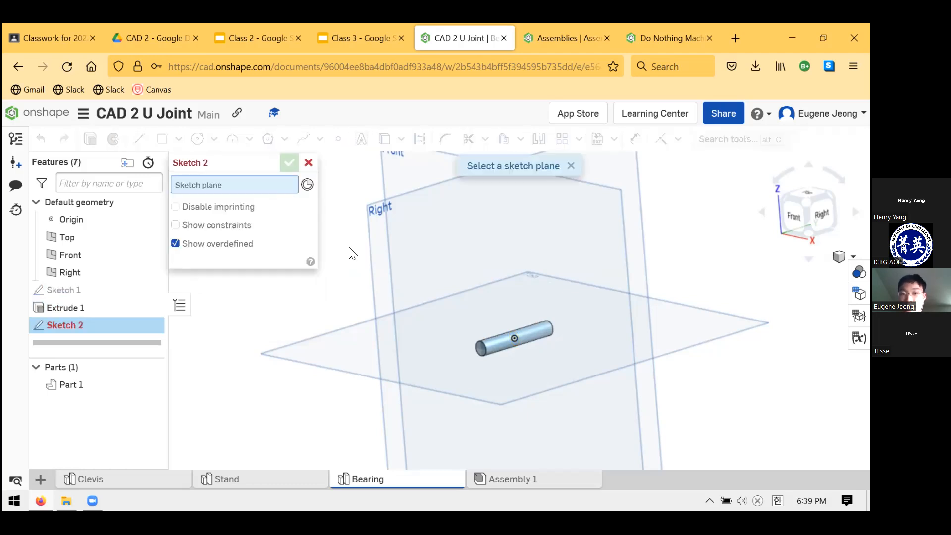
click(377, 271)
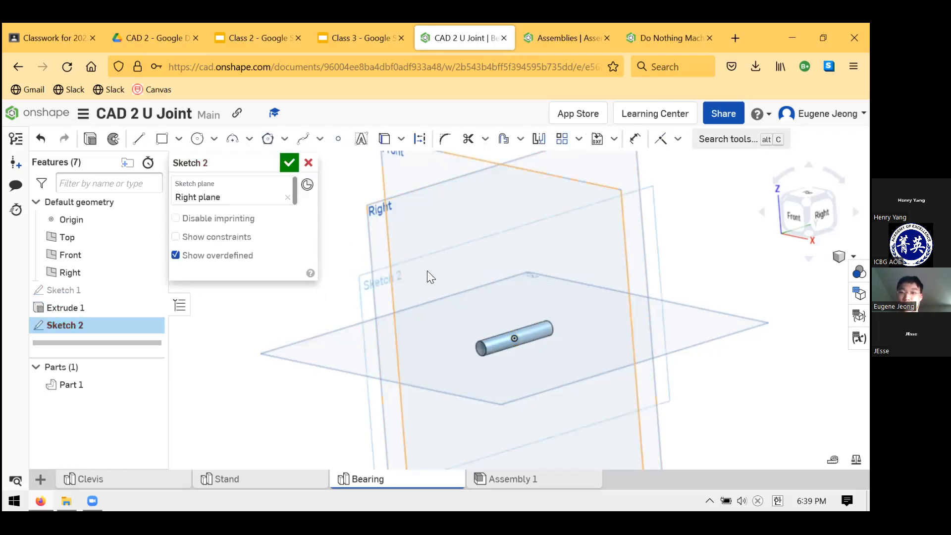
click(197, 138)
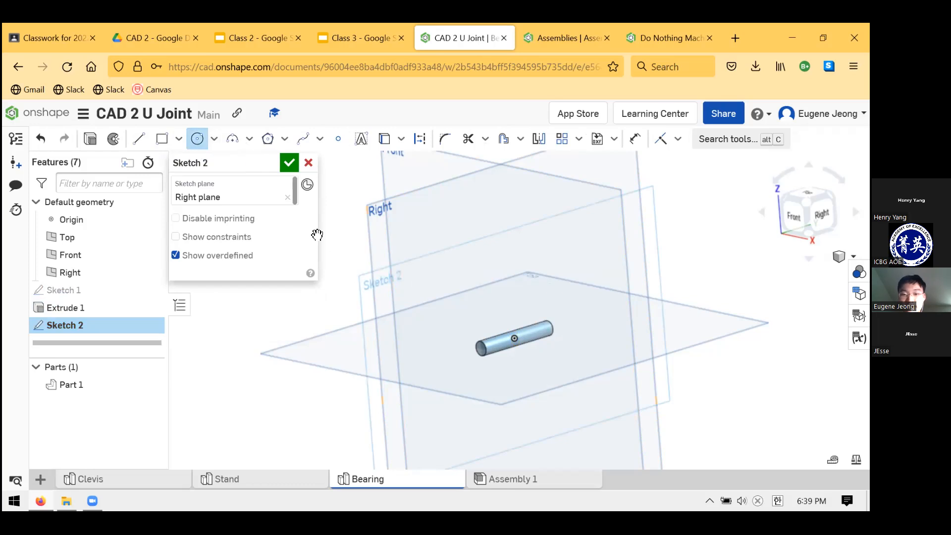
click(515, 339)
click(528, 326)
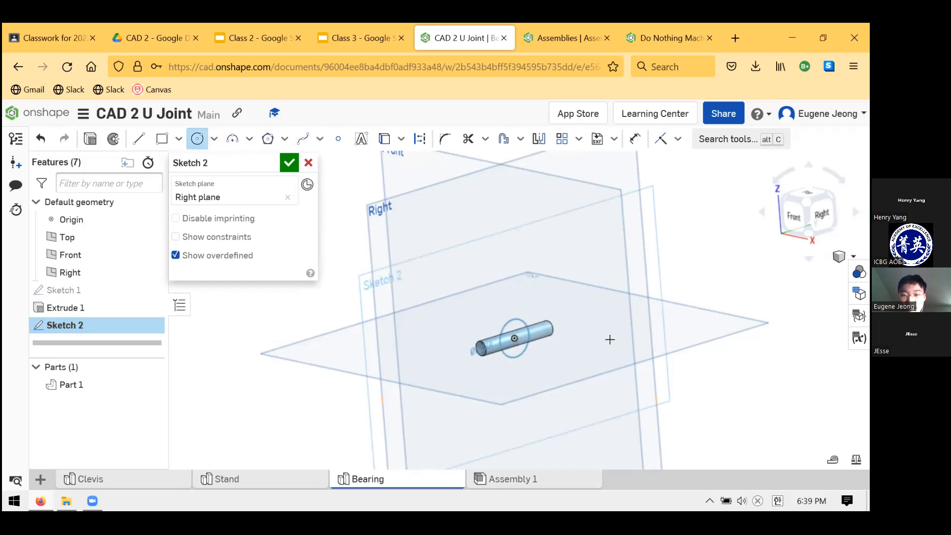
mouse_move(609, 327)
right_down()
mouse_move(590, 339)
mouse_move(575, 333)
mouse_move(593, 342)
mouse_move(579, 335)
right_up()
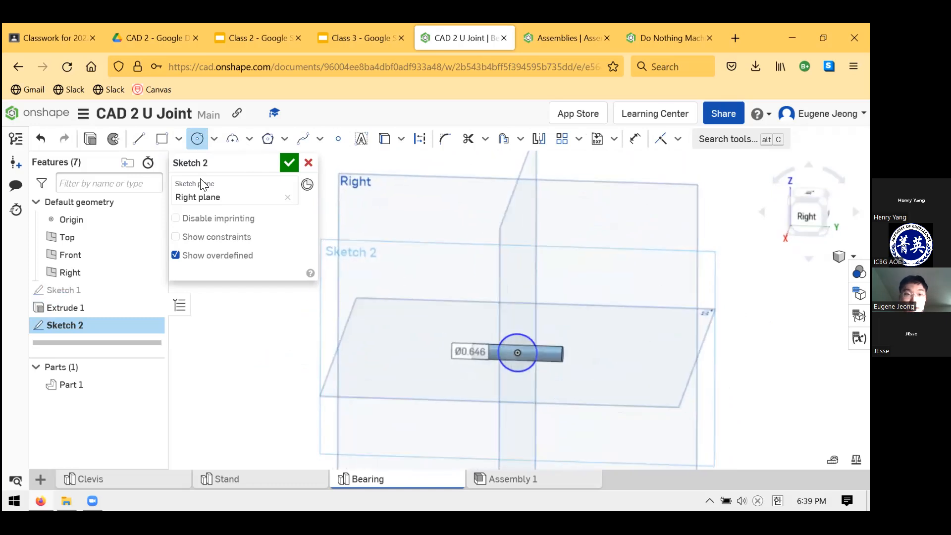
Dimension the new circle on the Right plane to a diameter of 0.25 in
click(635, 139)
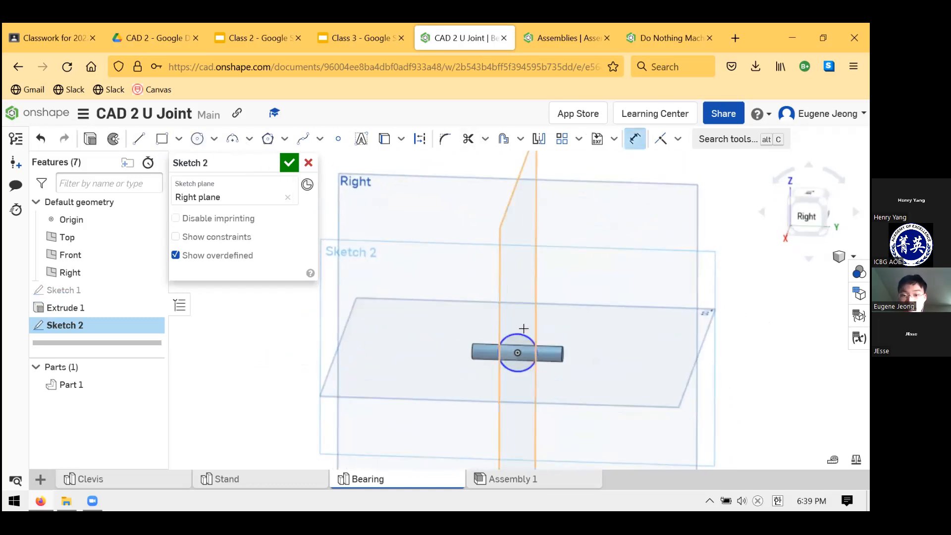
click(516, 334)
click(611, 275)
text(0.25)
key(Return)
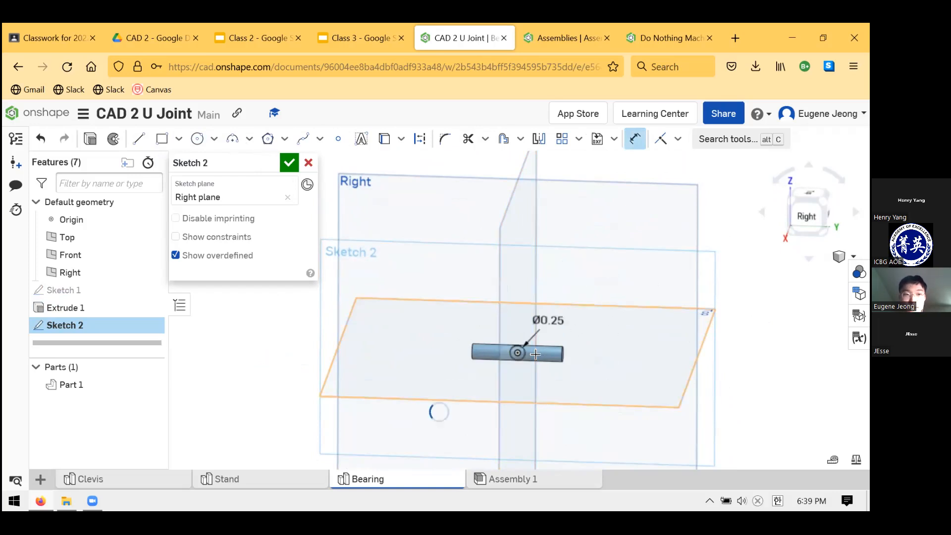
Extrude the circle of Sketch 2 symmetrically to a depth of 1.5 in, adding it to the existing cylinder
scroll(545, 355, up, 3)
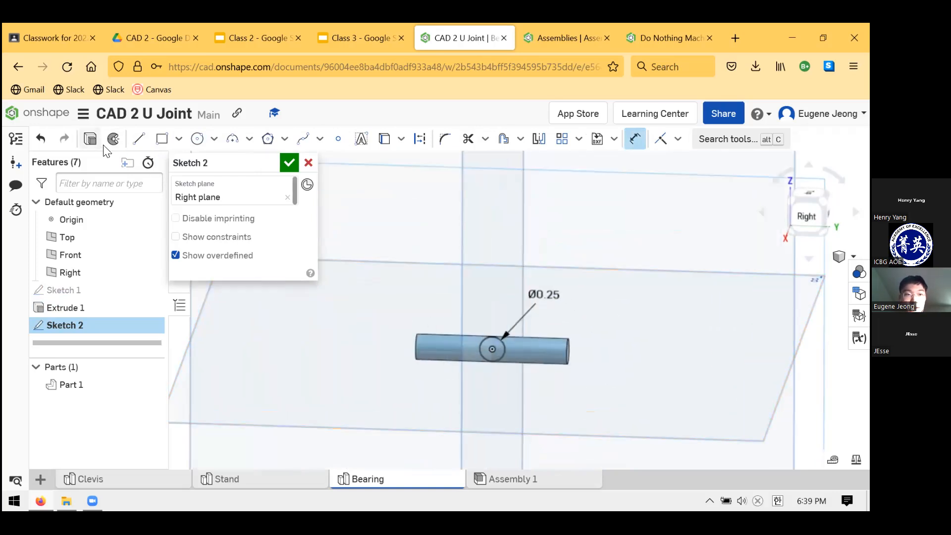
click(90, 138)
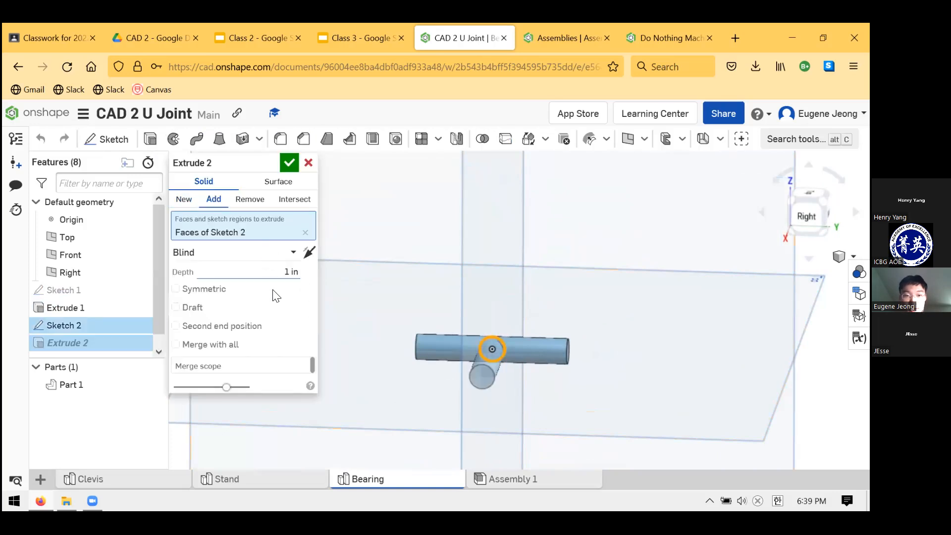
click(177, 289)
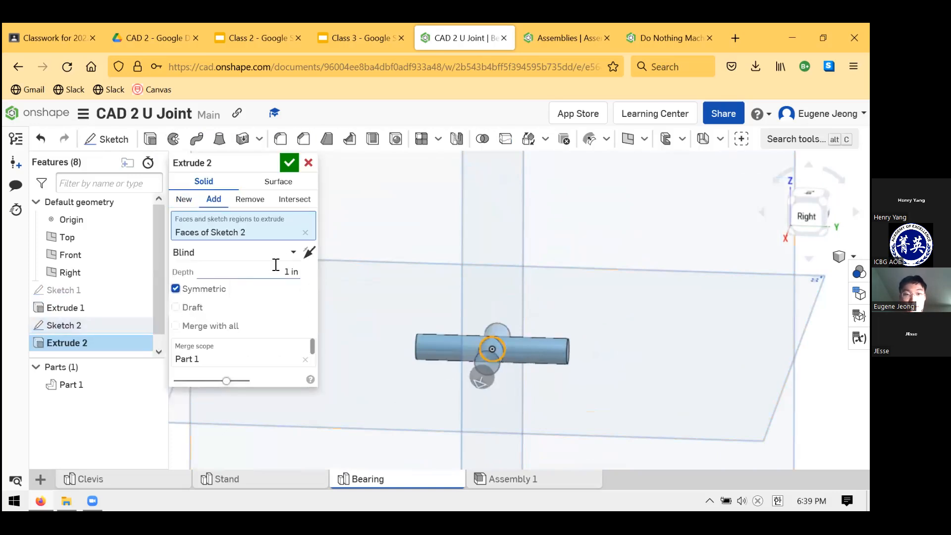
click(280, 267)
key(Return)
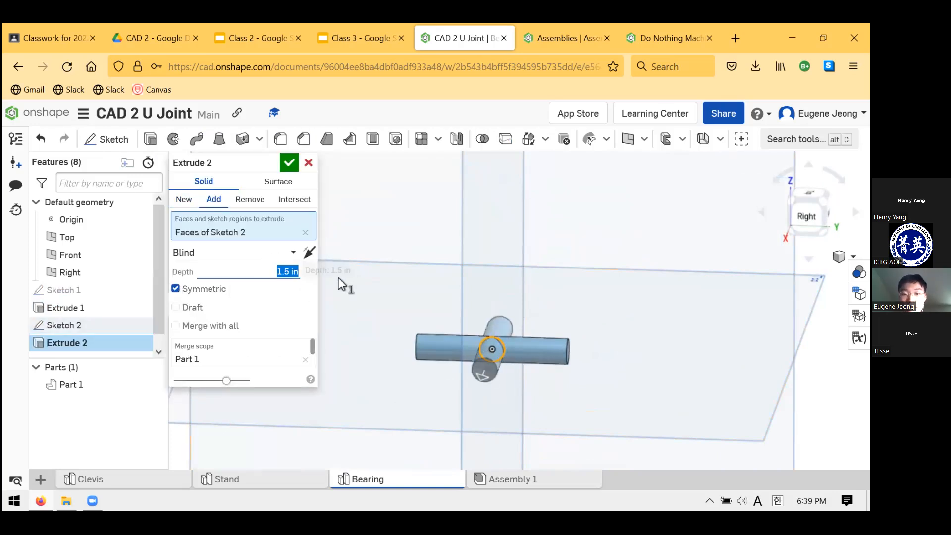
click(290, 162)
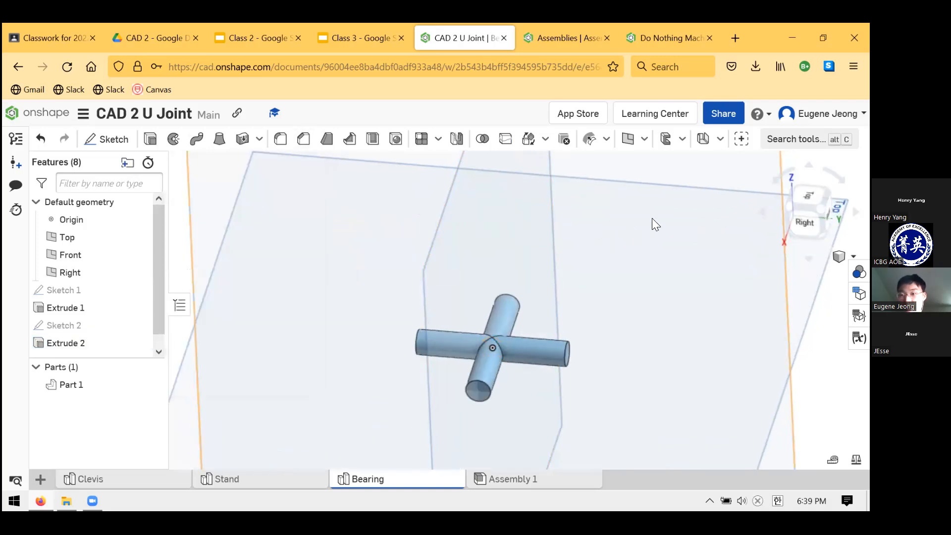
Examine the cross-shaped bearing from above and compare it with the bearing drawing in the Class 2 slides, ending back in Onshape
scroll(557, 320, down, 3)
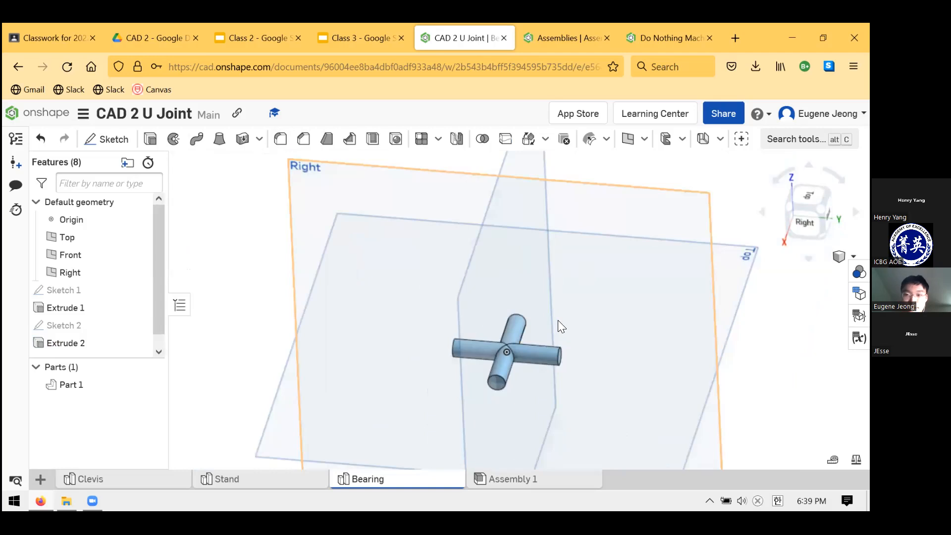
right_drag(490, 334, 529, 339)
scroll(541, 406, up, 4)
right_drag(541, 407, 546, 430)
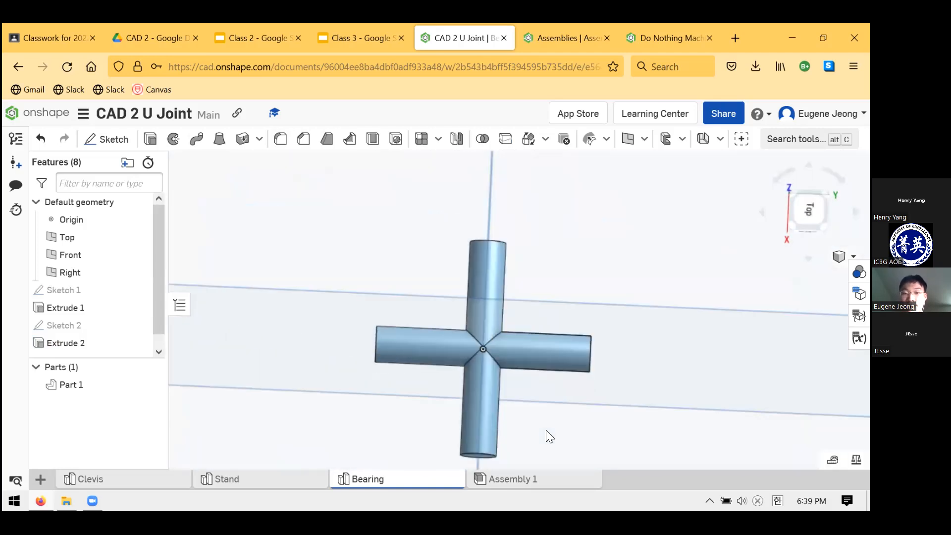
click(347, 37)
click(270, 28)
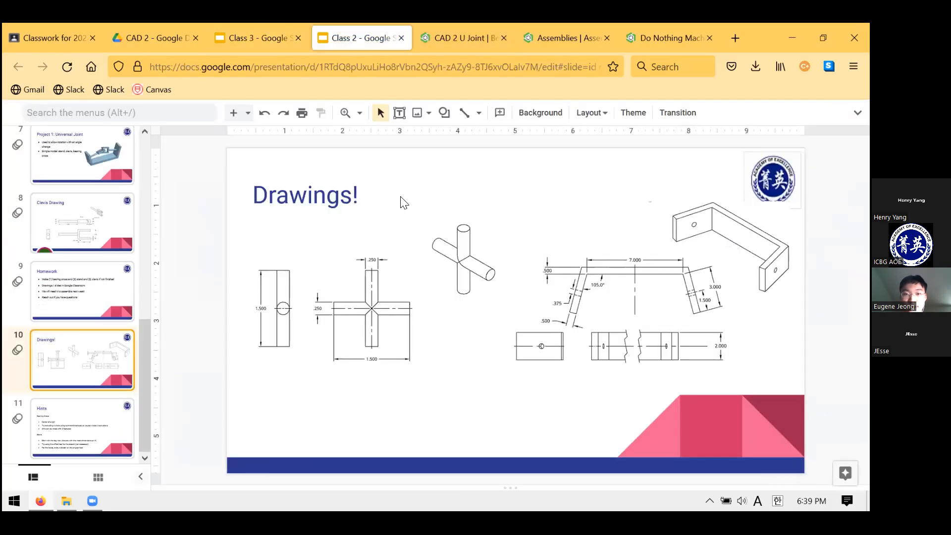
click(442, 46)
scroll(543, 270, up, 1)
scroll(544, 396, down, 4)
scroll(518, 424, up, 6)
scroll(521, 339, down, 5)
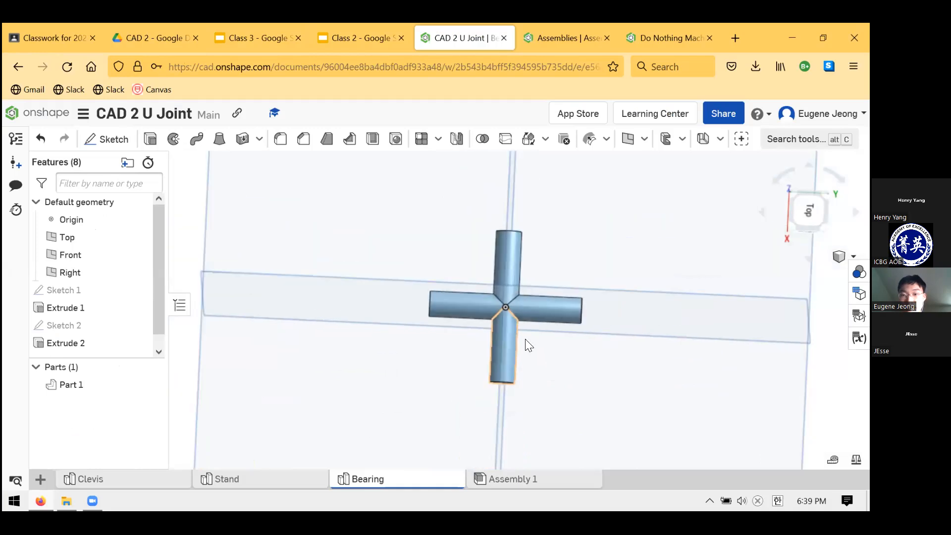
scroll(540, 317, up, 2)
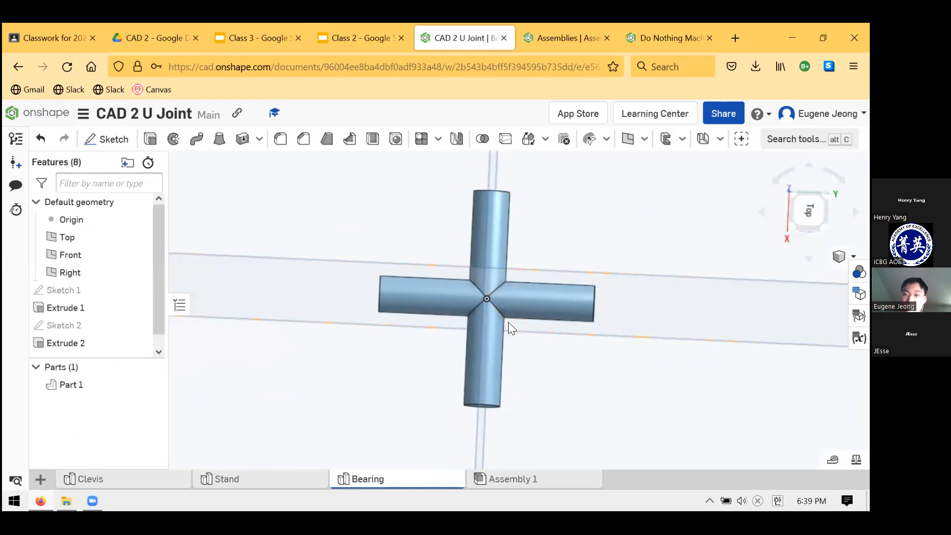
Reorder the Bearing part studio to sit between Clevis and Stand, and open the Clevis part studio
drag(387, 483, 286, 482)
click(170, 481)
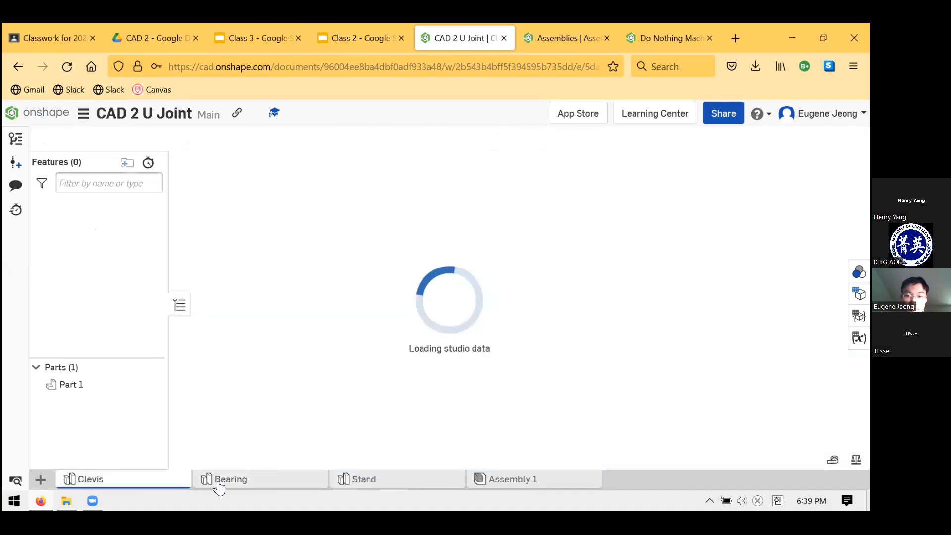
Examine the clevis model's fork and holes, and show the Clevis Drawing slide in the Class 2 presentation for comparison
right_drag(523, 389, 538, 371)
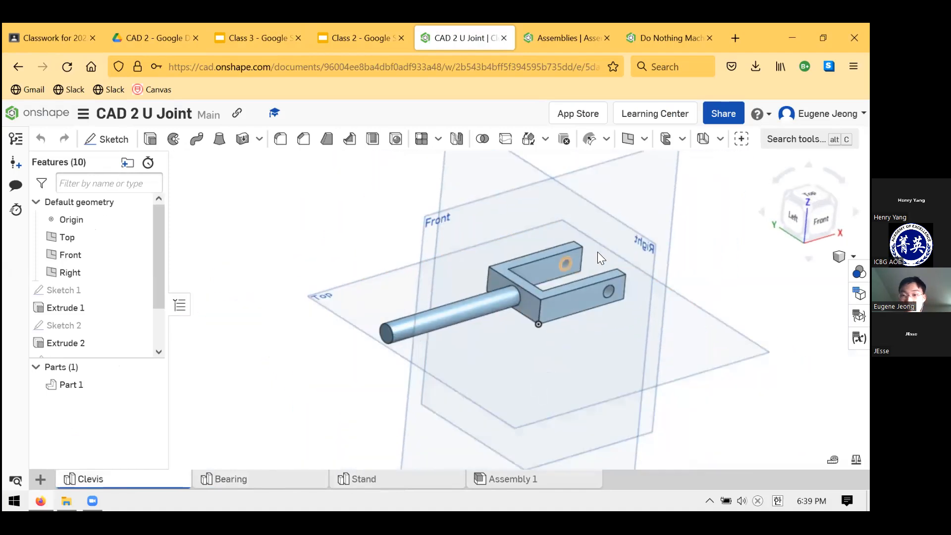
scroll(544, 302, up, 5)
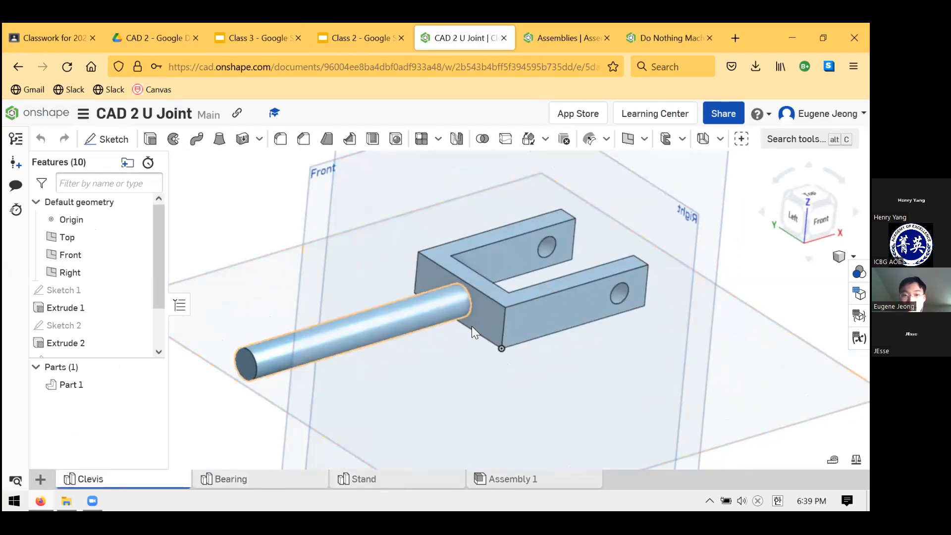
click(361, 38)
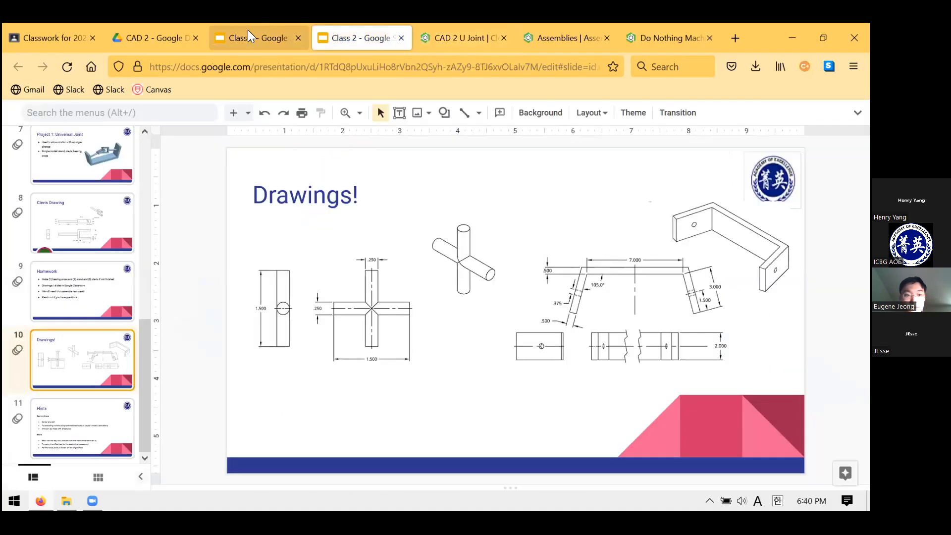
click(64, 219)
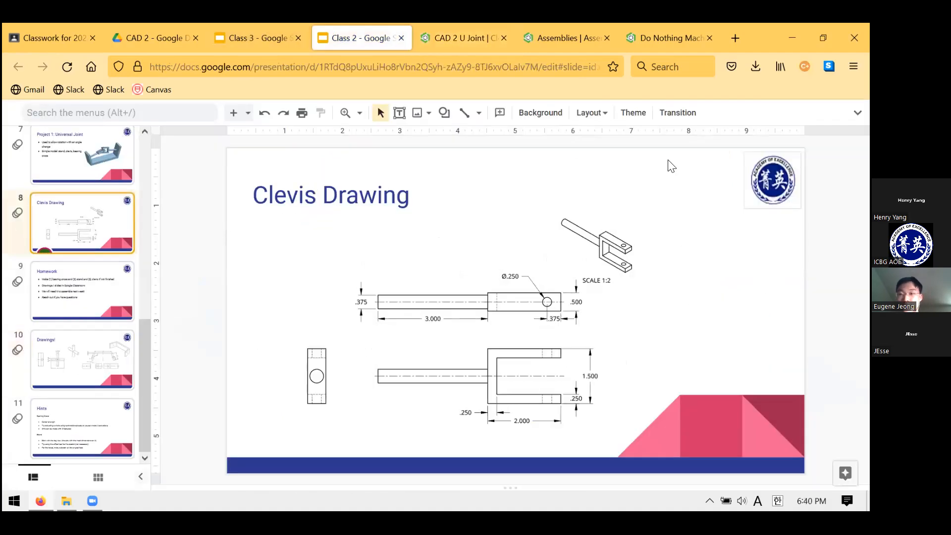
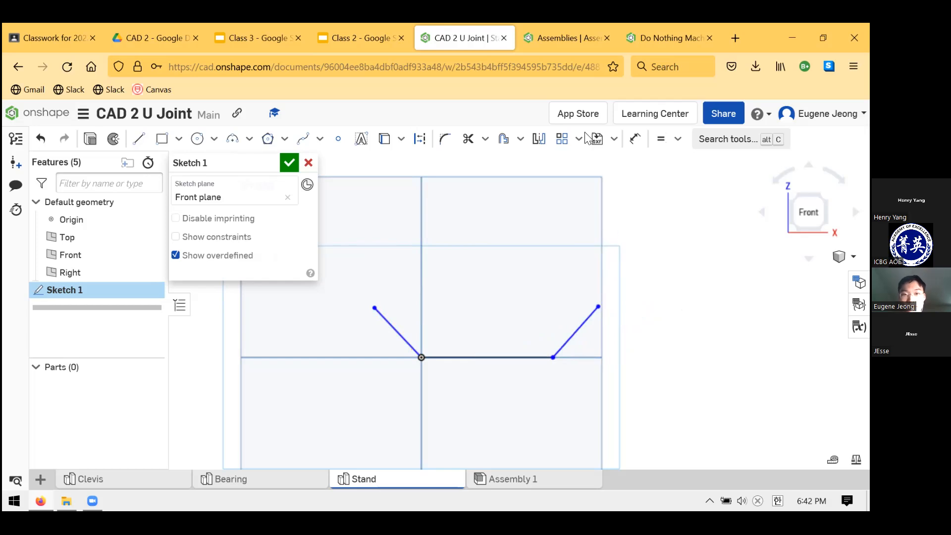
Check the stand drawing in the Class 2 slides, and dimension the sketch's horizontal base line at 7 in
click(376, 26)
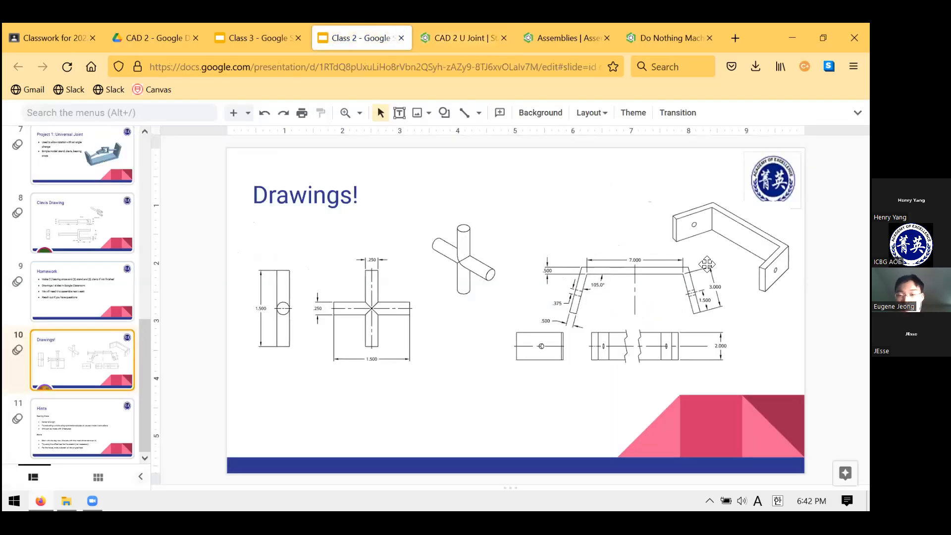
click(468, 38)
key(d)
click(488, 357)
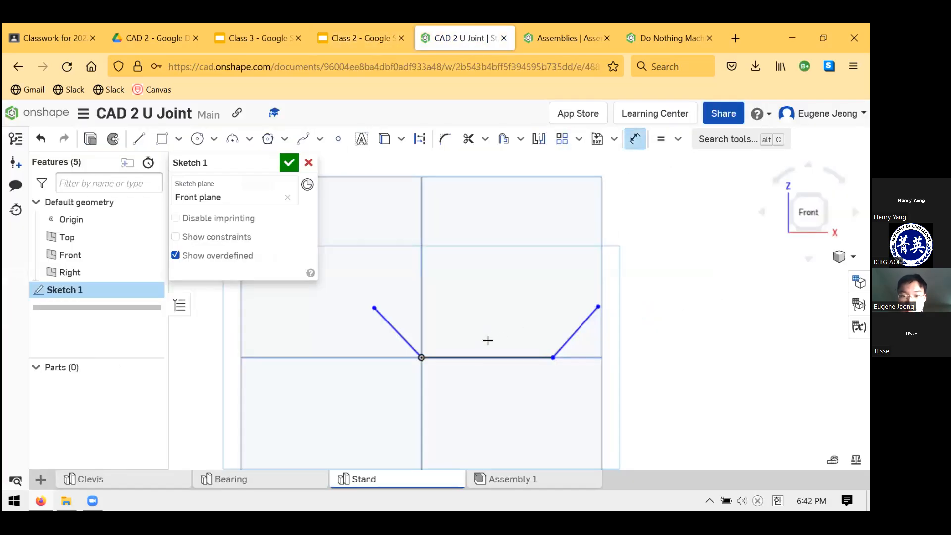
click(526, 337)
text(7)
key(Return)
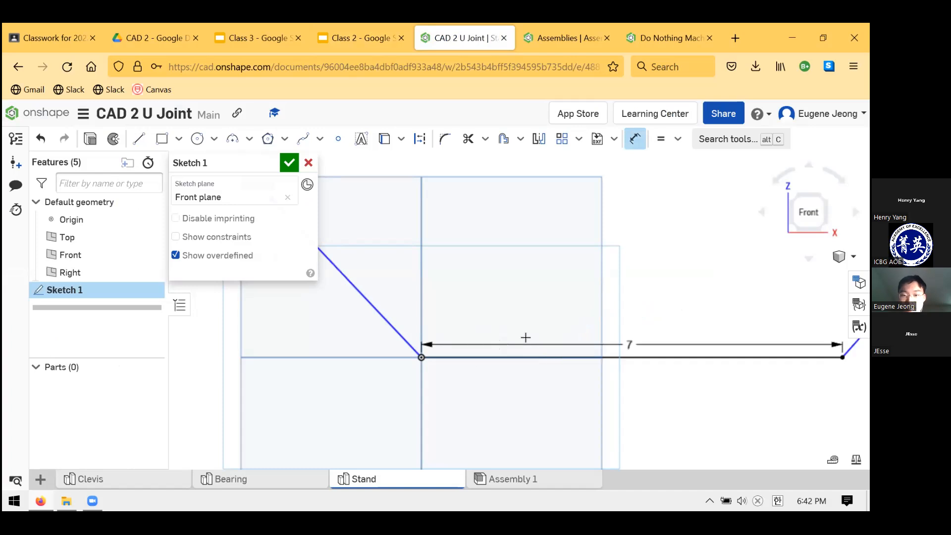
scroll(601, 293, down, 5)
scroll(682, 250, up, 3)
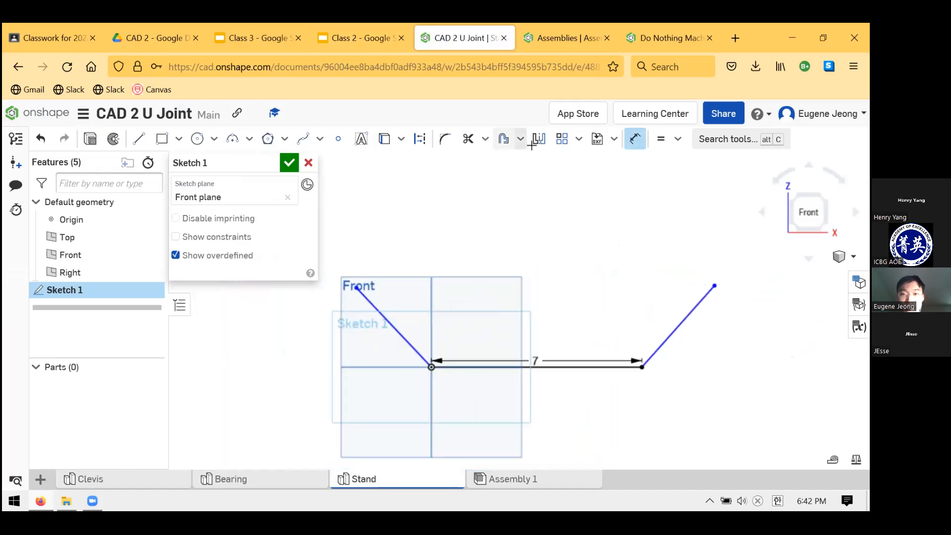
click(365, 27)
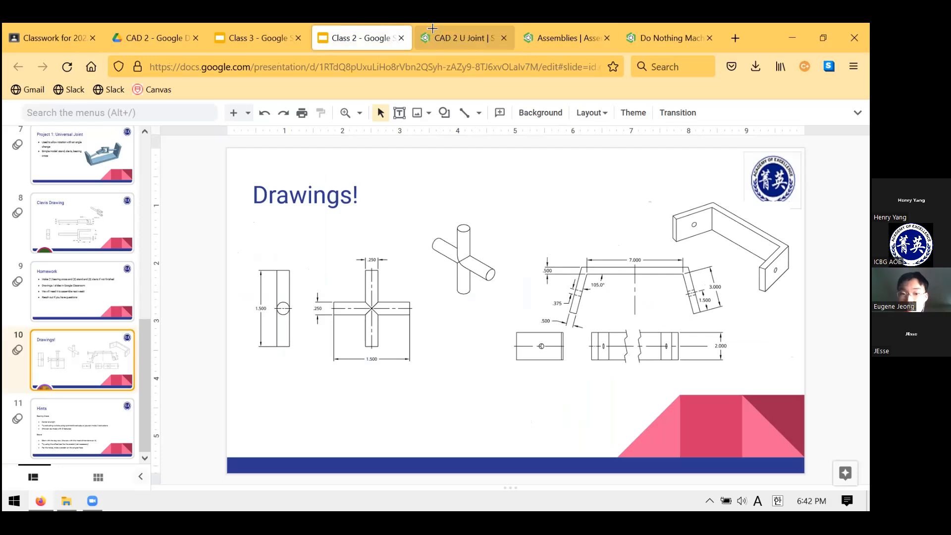
click(433, 31)
click(454, 362)
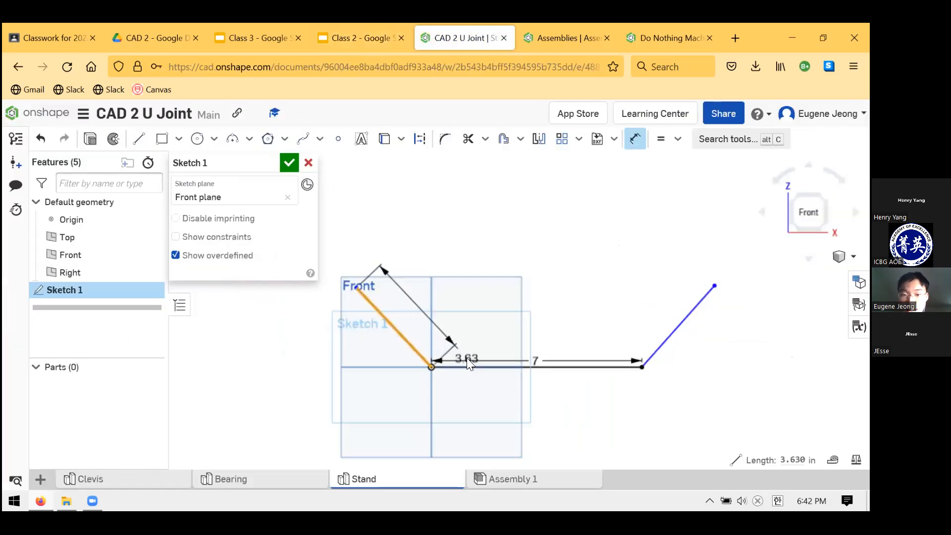
click(478, 344)
key(Return)
key(Escape)
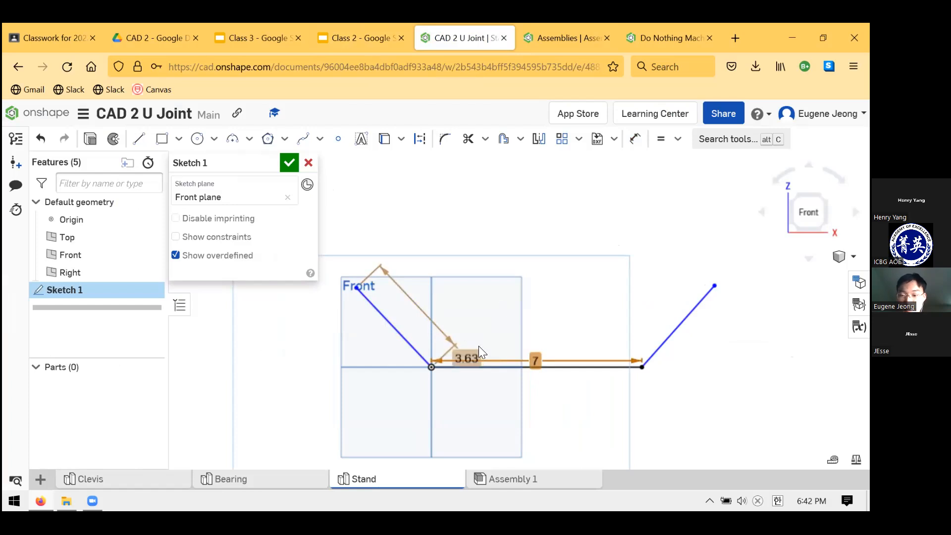
key(ctrl+z)
click(447, 329)
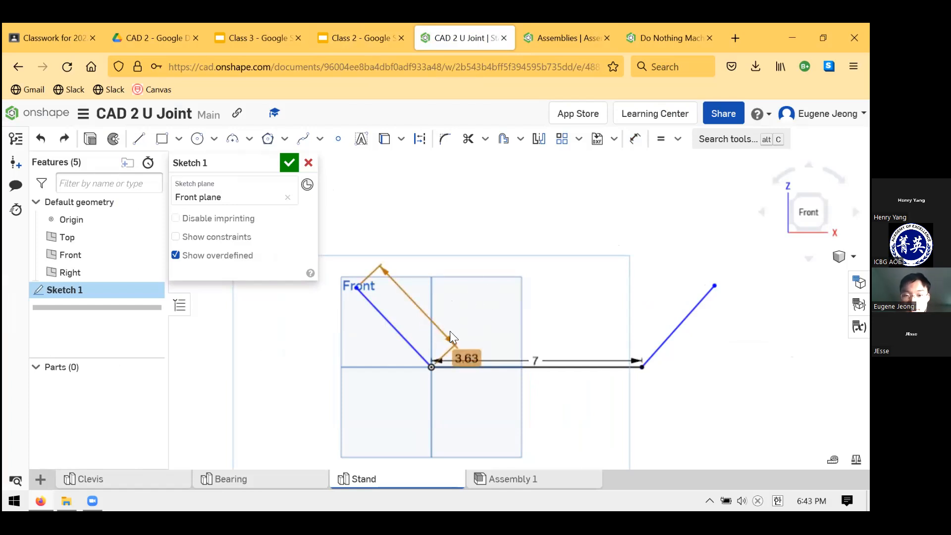
key(Delete)
Dimension the angle between the left arm line and the base line at 105°
click(636, 139)
click(397, 332)
click(481, 366)
click(493, 319)
text(105)
key(Return)
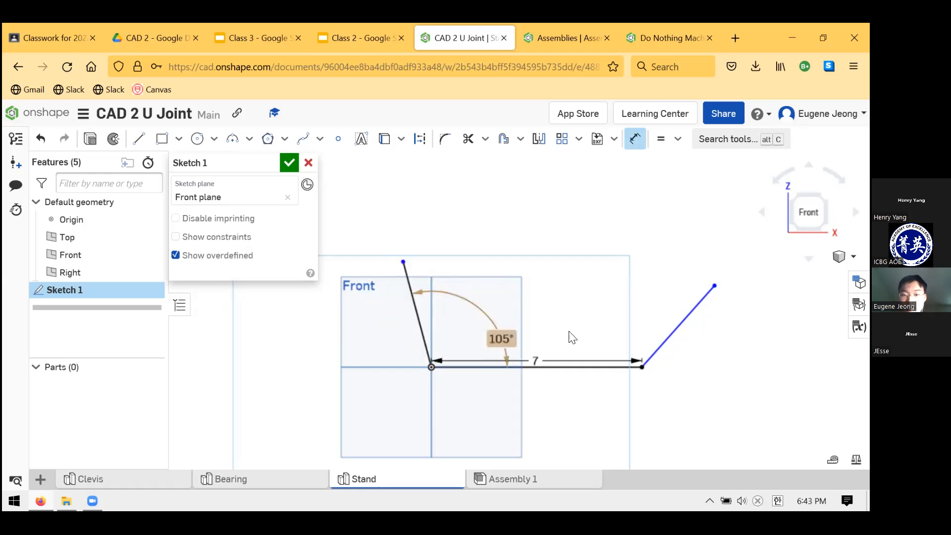
Dimension the angle between the right arm line and the base line at 105°
click(670, 338)
click(615, 367)
click(625, 323)
text(105)
key(Return)
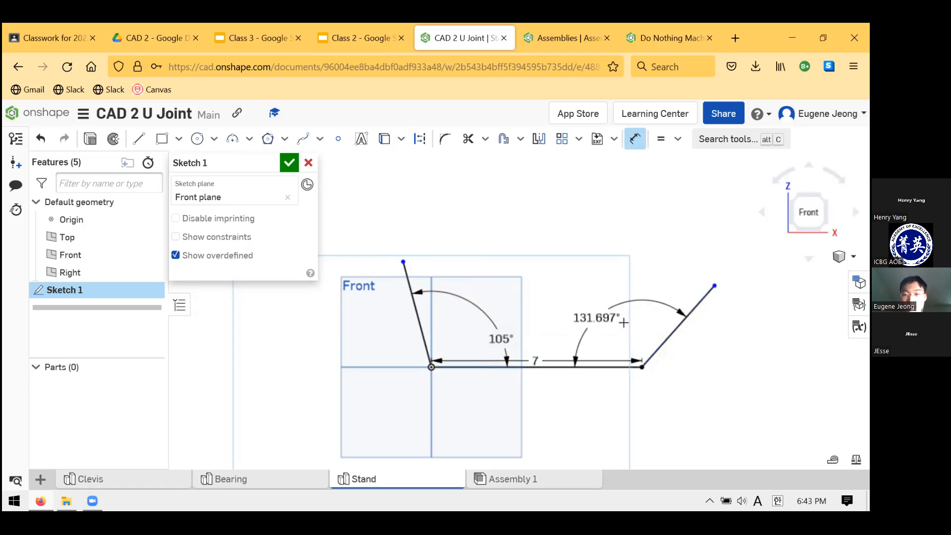
key(Escape)
Look up the arm length in the Class 2 stand drawing, and dimension the right arm line at 3 in
click(552, 25)
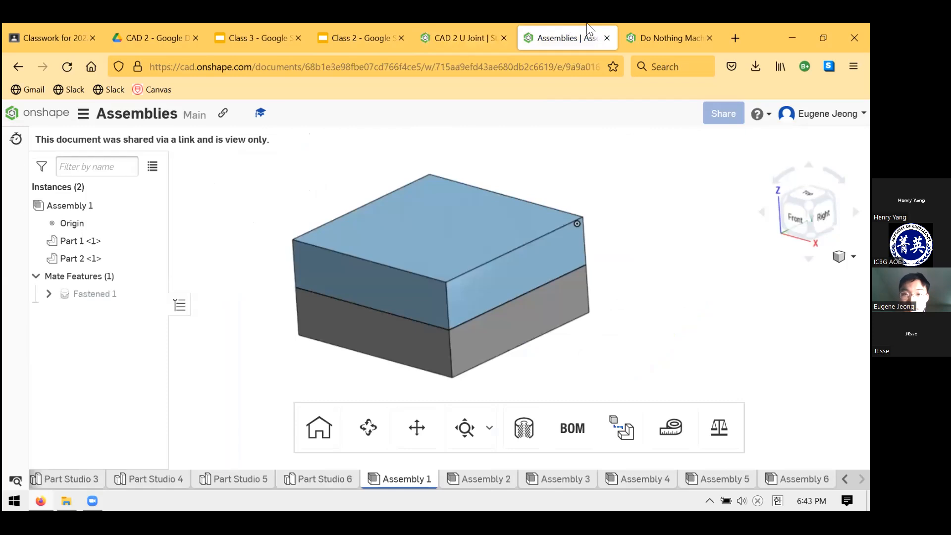
click(403, 25)
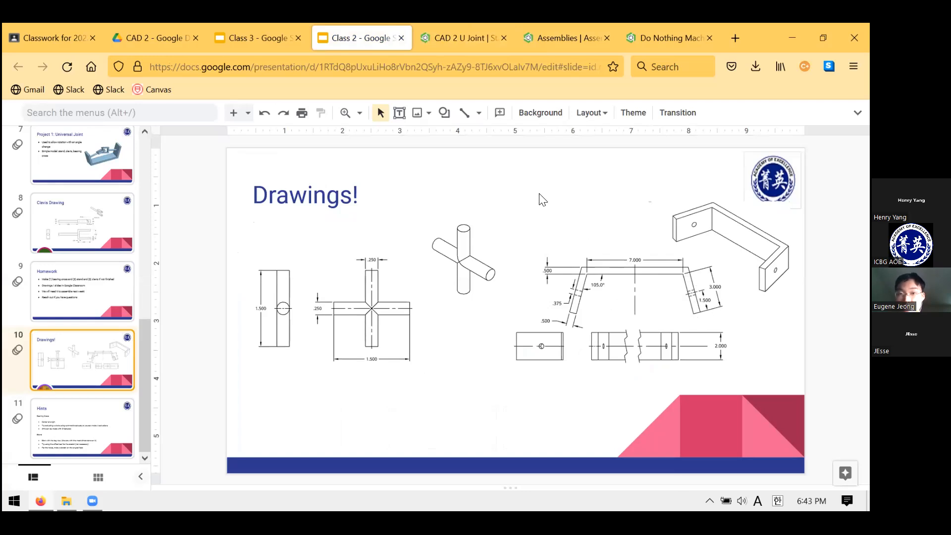
click(455, 30)
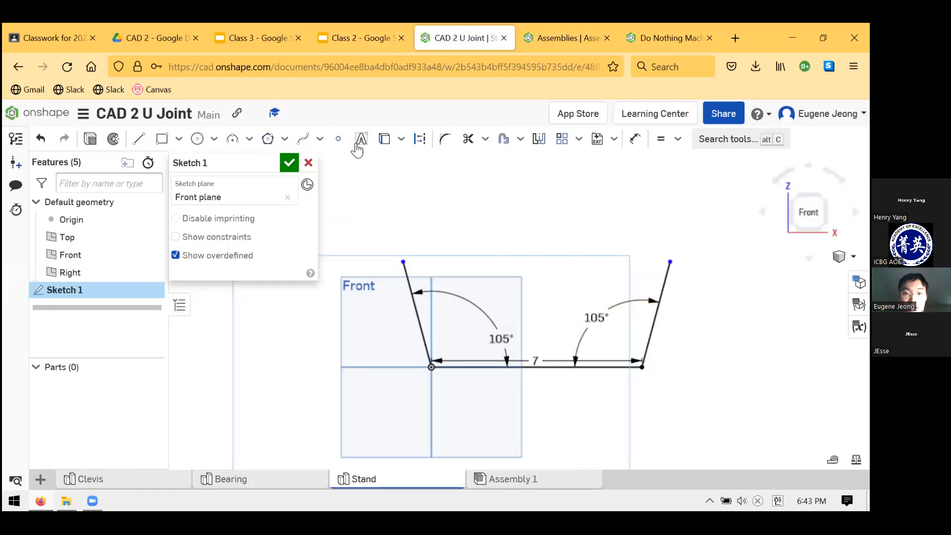
click(636, 139)
click(652, 290)
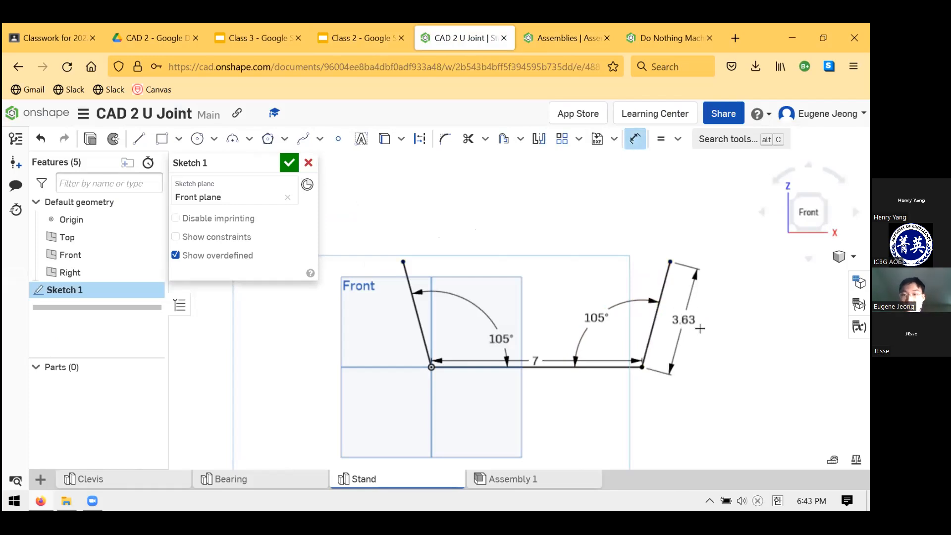
key(Escape)
scroll(567, 325, up, 3)
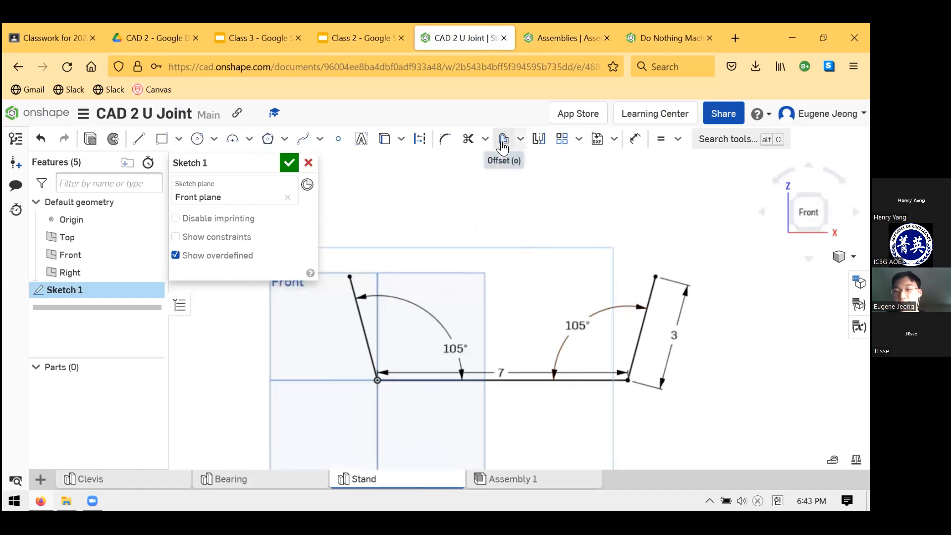
Offset the base line and both arm lines together outward by 0.5 in, checking the thickness against the Class 2 stand drawing
click(520, 143)
click(522, 145)
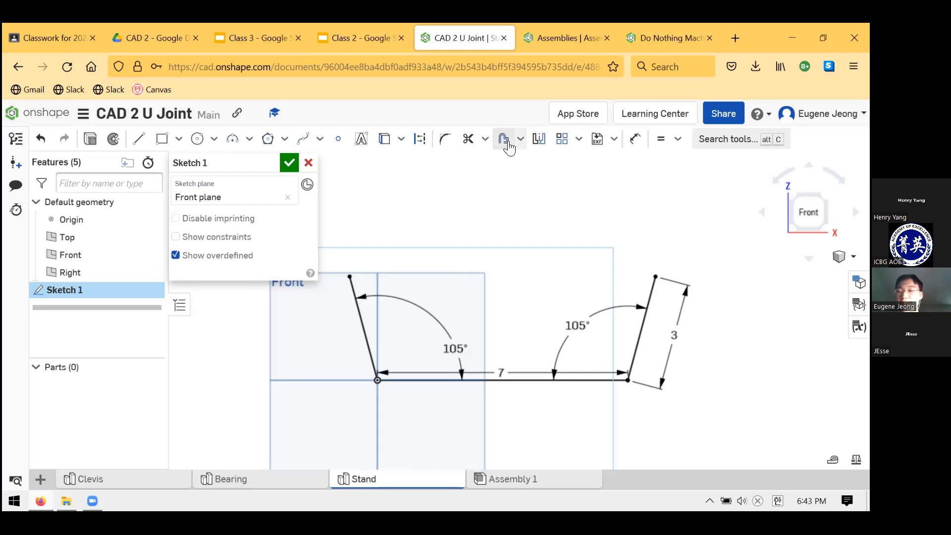
click(507, 144)
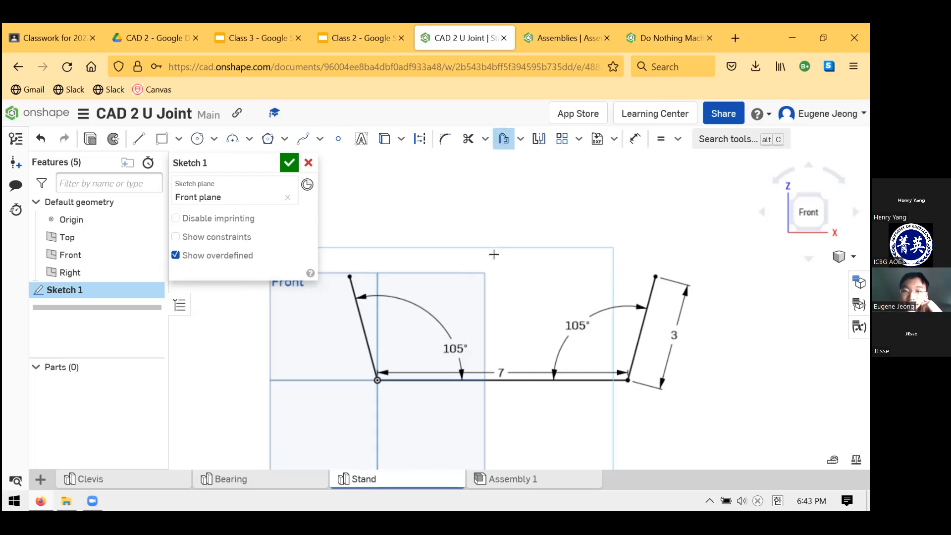
click(367, 338)
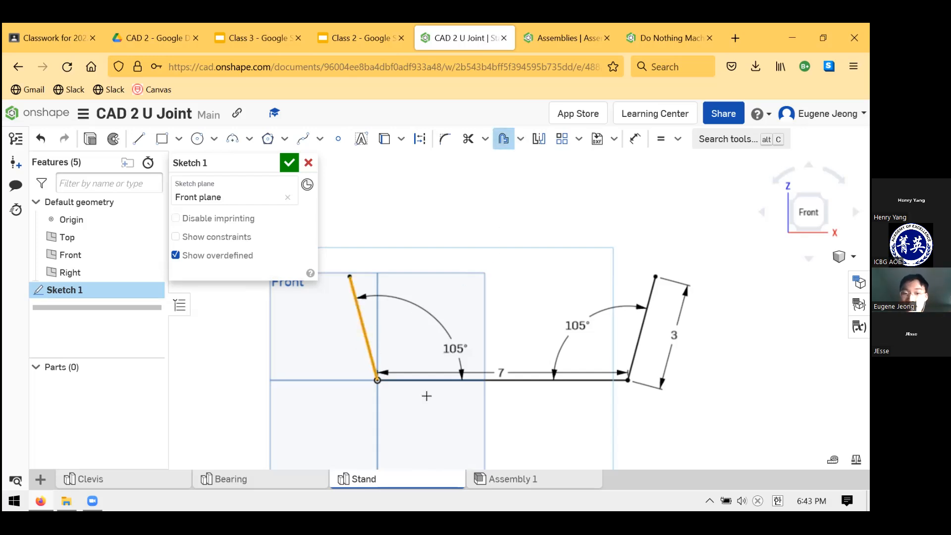
click(446, 380)
click(642, 336)
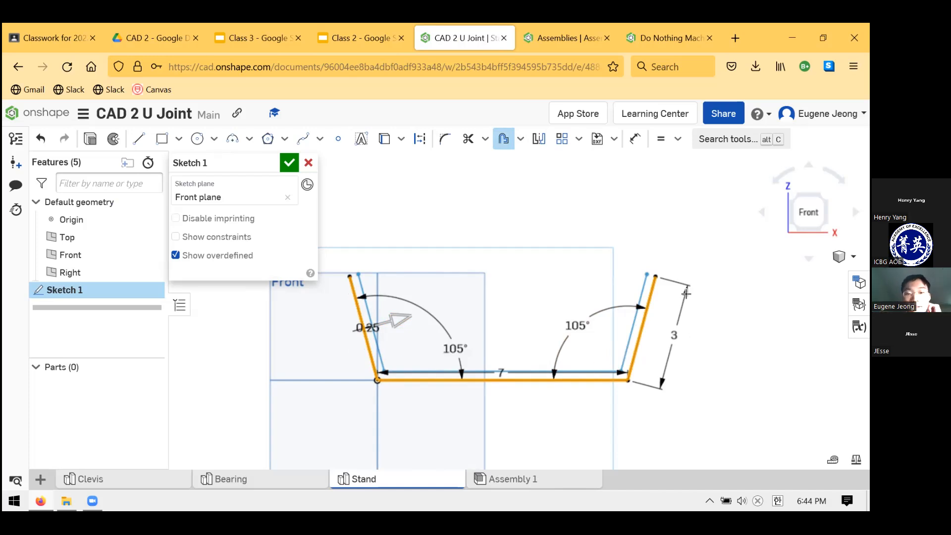
click(544, 31)
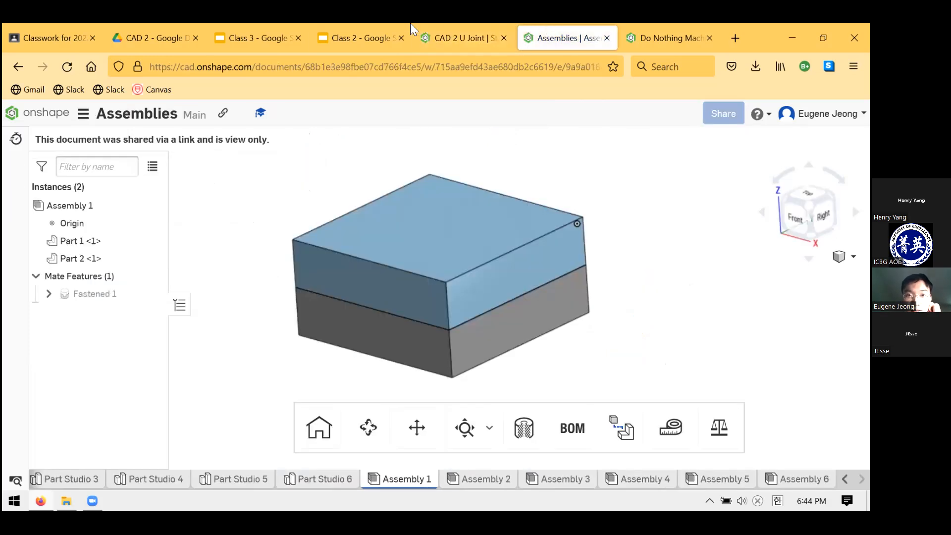
click(357, 38)
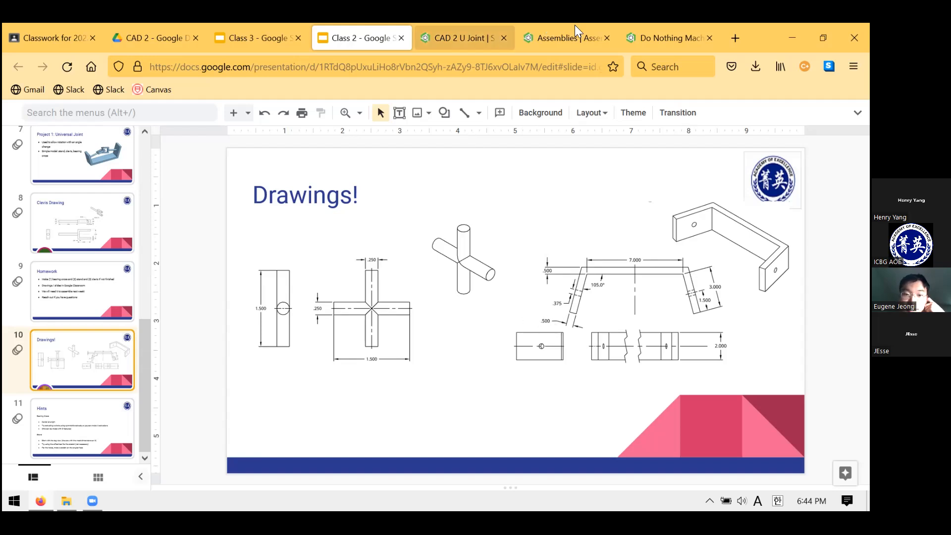
click(473, 38)
drag(363, 331, 337, 338)
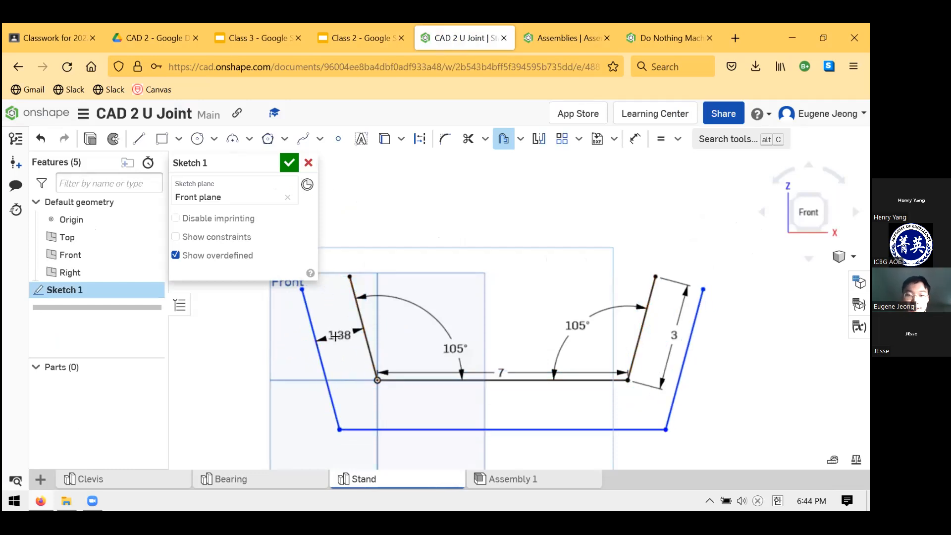
text(0.5)
key(Return)
key(Escape)
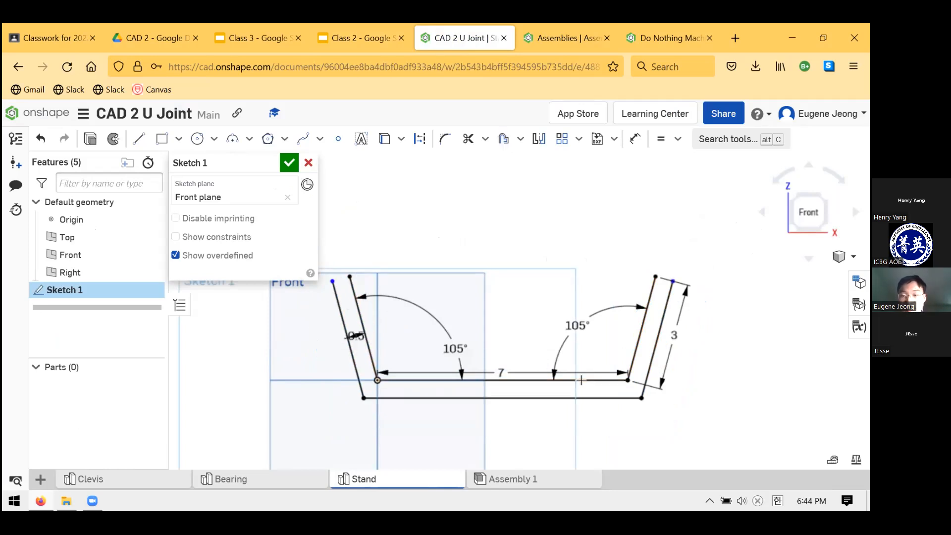
Close the open end of the right arm with a line joining its inner and outer endpoints
scroll(575, 276, up, 3)
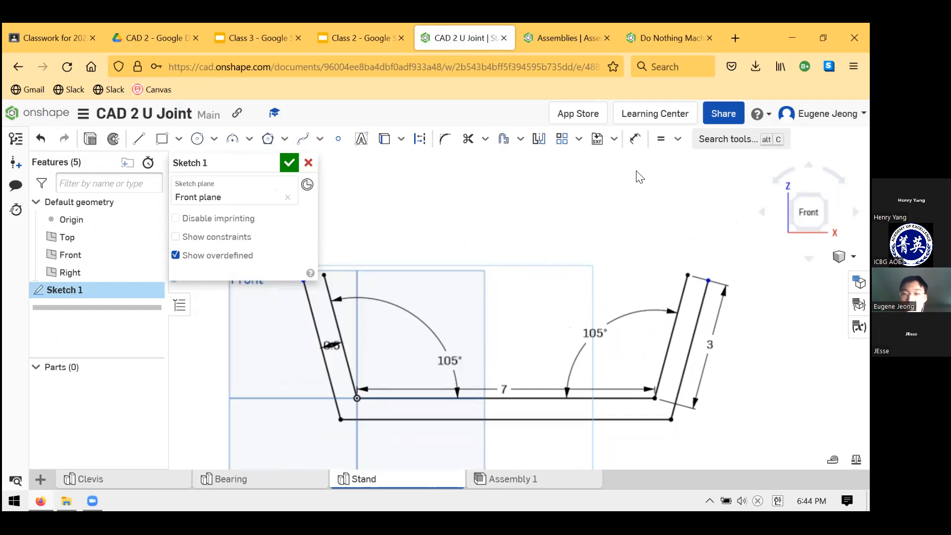
click(139, 138)
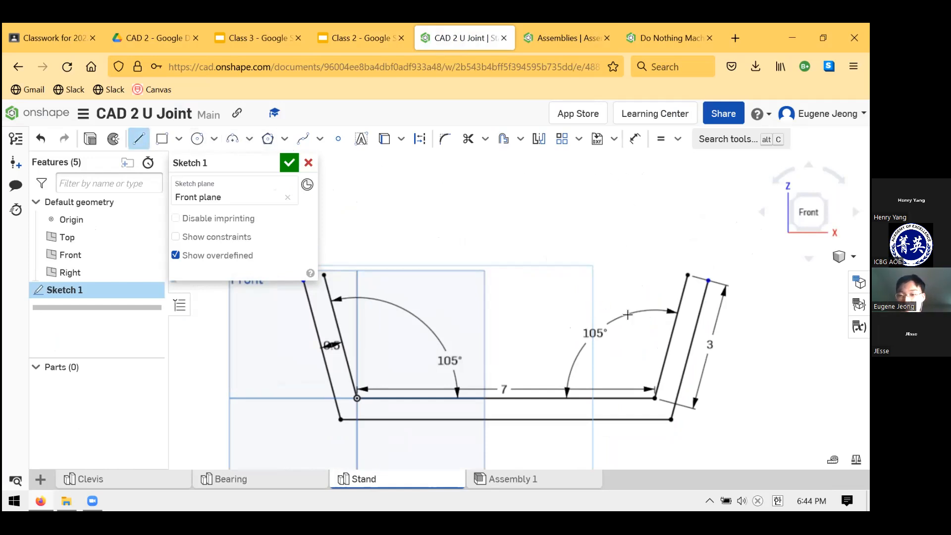
click(687, 275)
click(708, 281)
key(Escape)
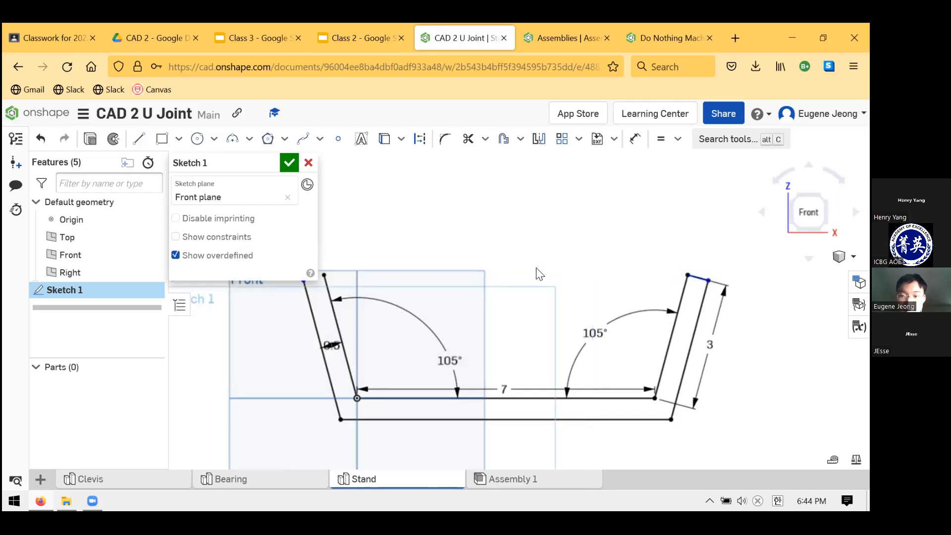
Close the open end of the left arm with a line joining its outer and inner endpoints
scroll(541, 272, down, 3)
scroll(469, 229, up, 3)
click(139, 138)
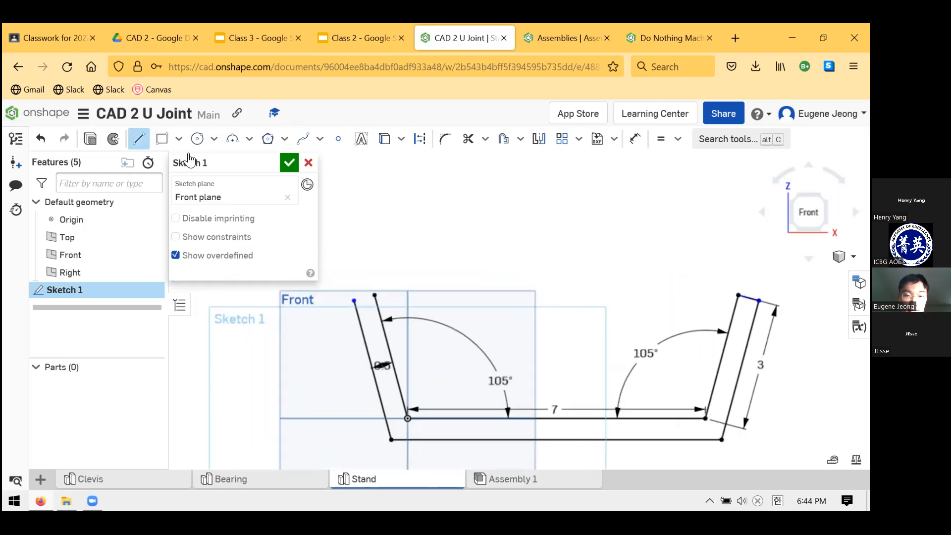
click(354, 301)
click(375, 295)
key(Escape)
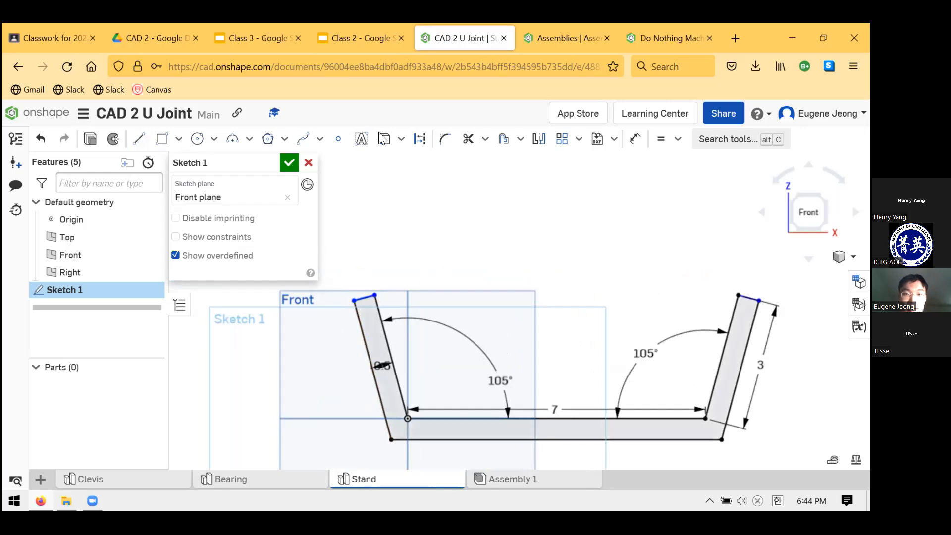
Check the arm ends in the Class 2 stand drawing, and make the left arm's end line perpendicular to its inner line
click(360, 37)
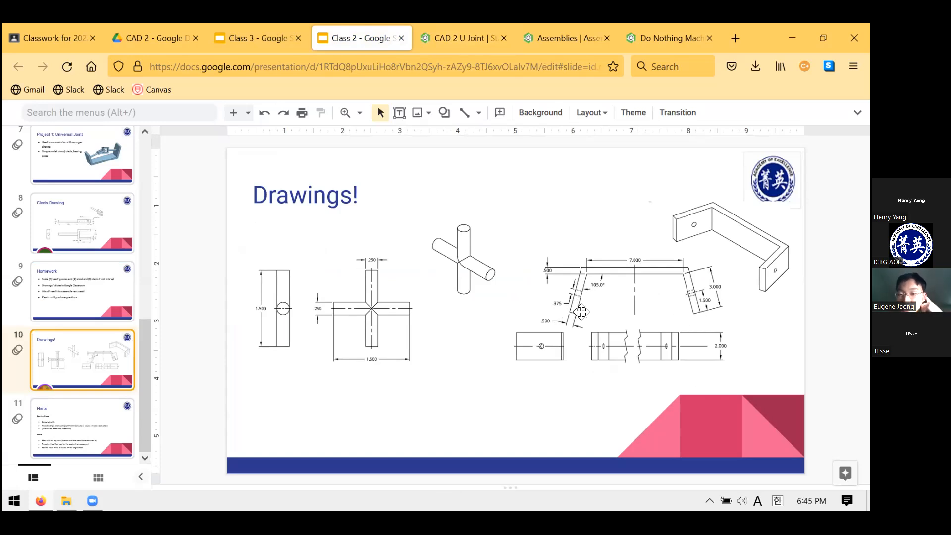
key(ctrl+Tab)
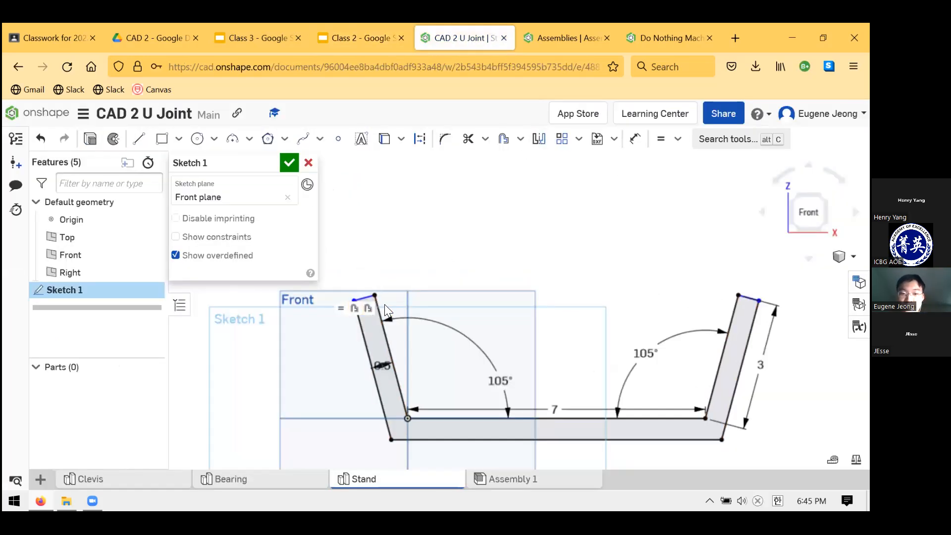
click(360, 296)
click(378, 308)
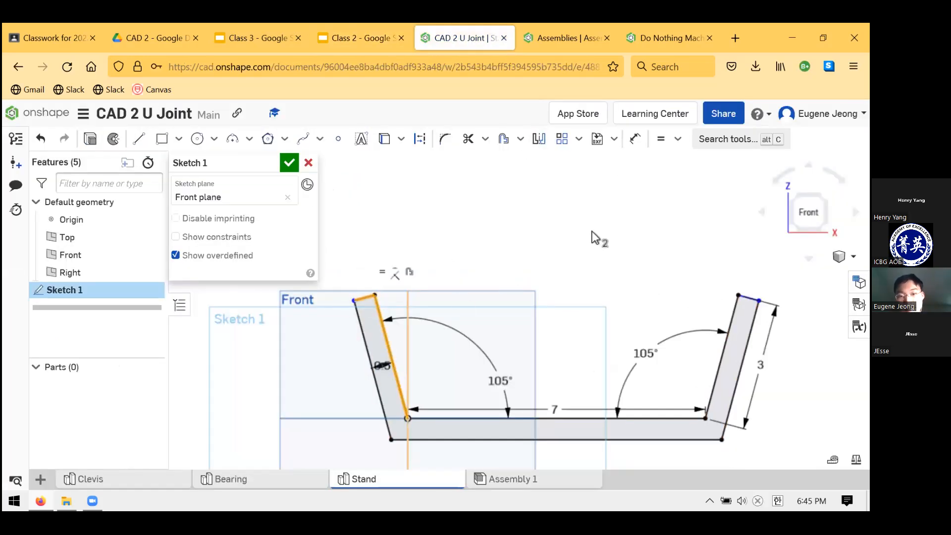
click(677, 139)
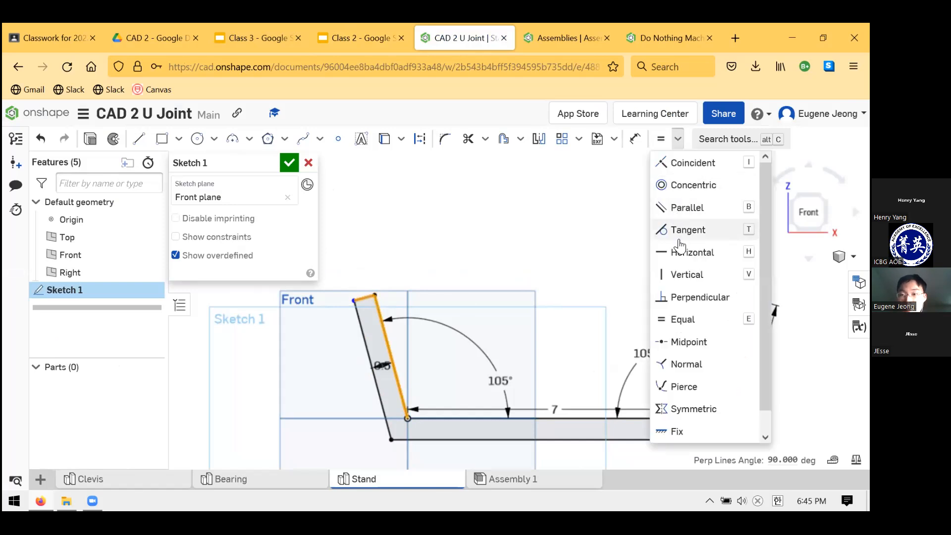
click(694, 297)
scroll(426, 307, down, 2)
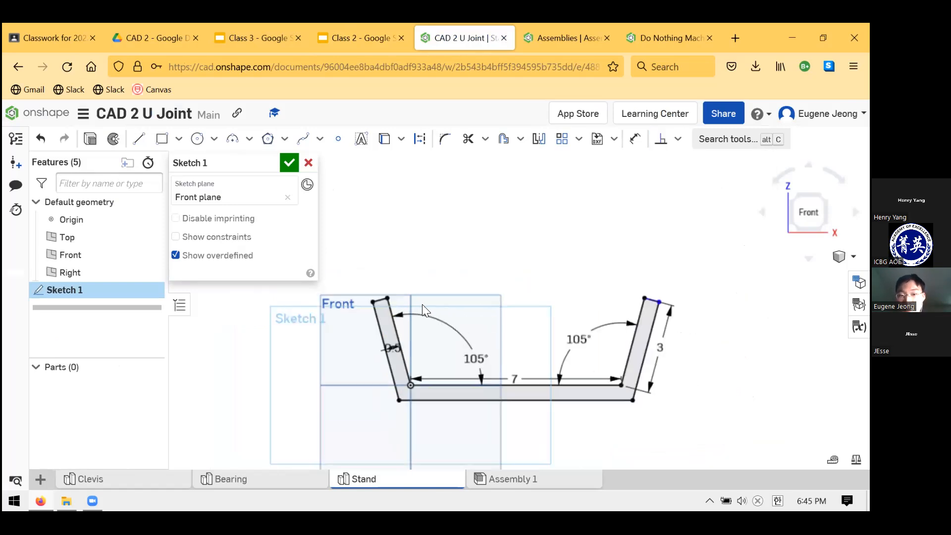
Make the right arm's end line perpendicular to its inner line
scroll(683, 282, up, 3)
click(617, 309)
click(604, 318)
click(661, 140)
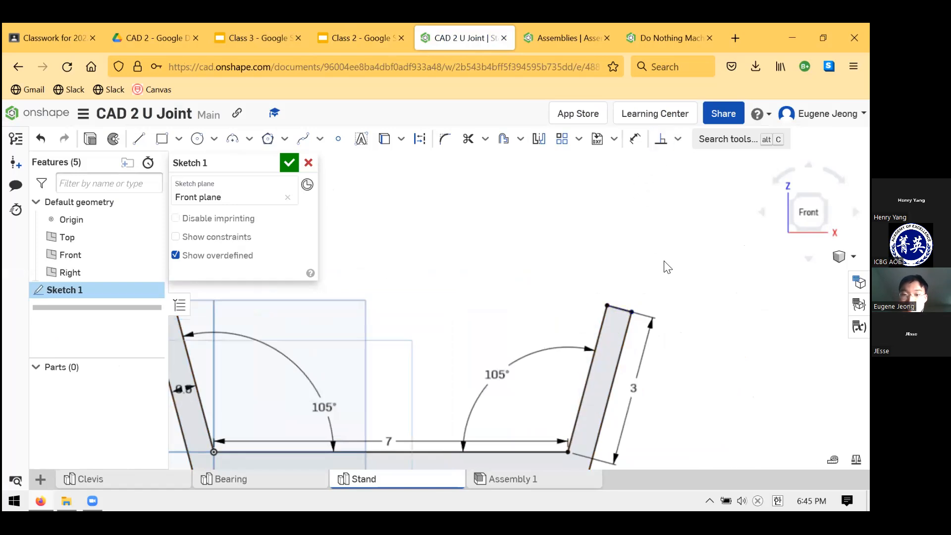
scroll(566, 300, down, 3)
scroll(659, 254, up, 1)
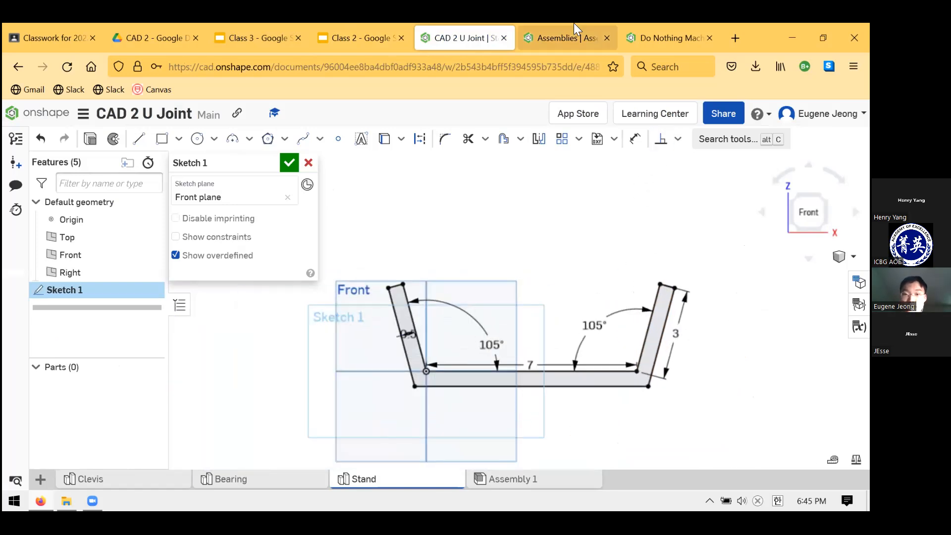
Check the stand's depth in the Class 2 drawing, and extrude the finished stand profile 2 in as a new solid
click(587, 31)
click(381, 32)
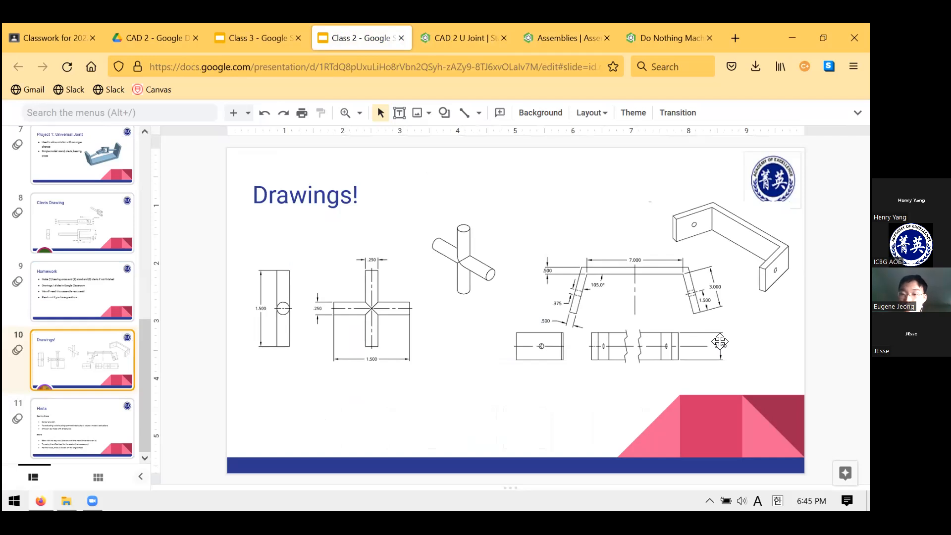
key(ctrl+Tab)
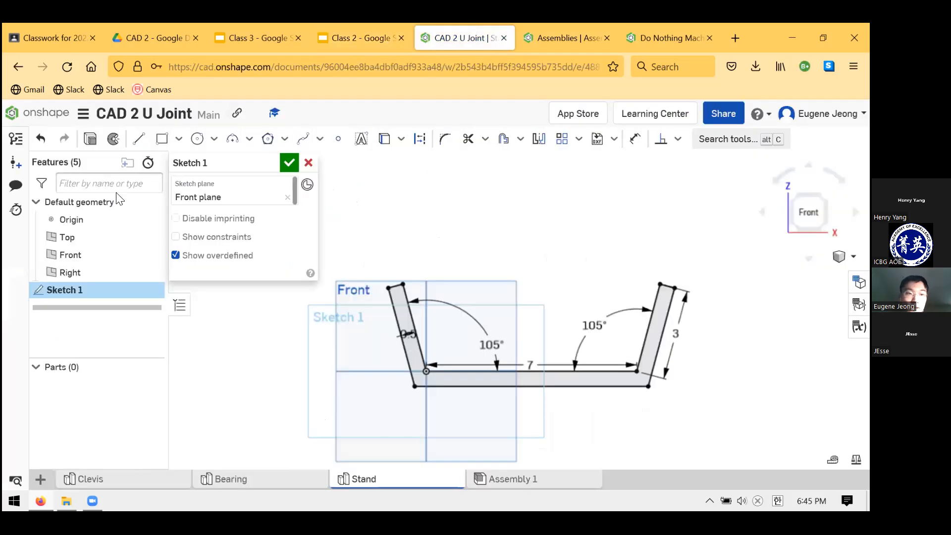
key(Return)
key(shift+e)
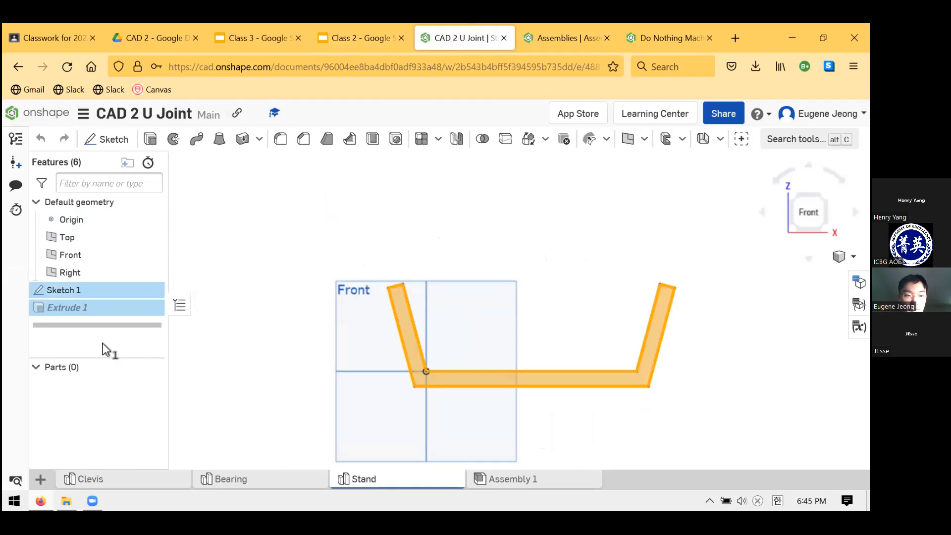
click(272, 273)
text(2)
key(Return)
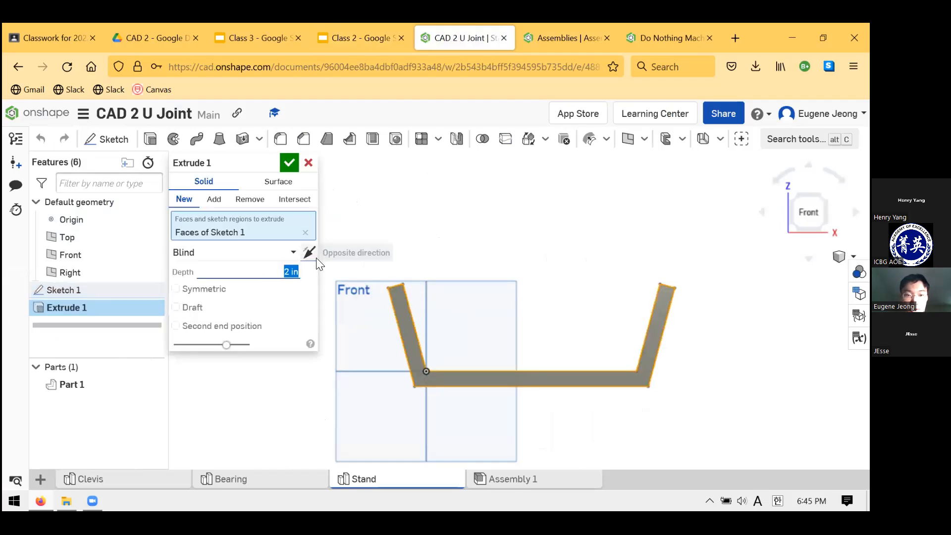
click(288, 162)
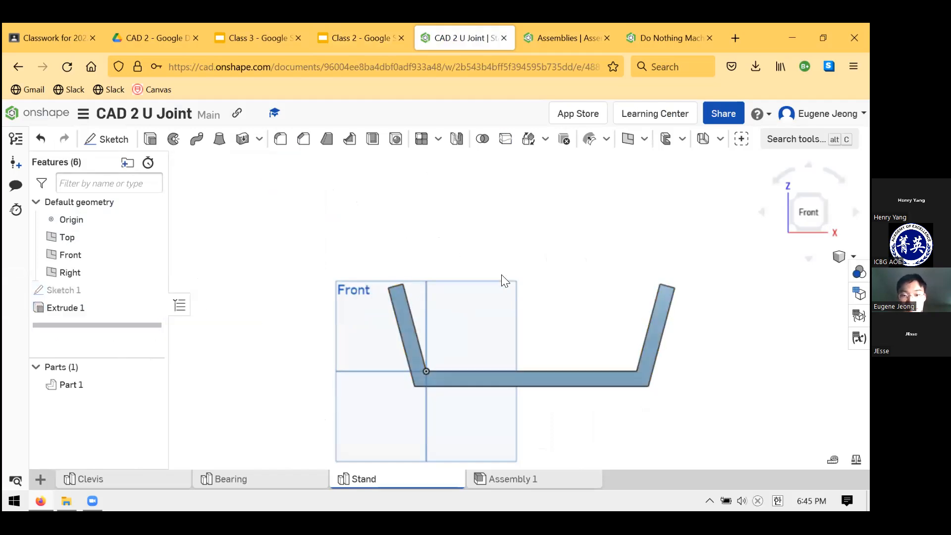
Check the arm hole's size and location in the Class 2 stand drawing, and return to the stand model
key(shift+7)
click(560, 30)
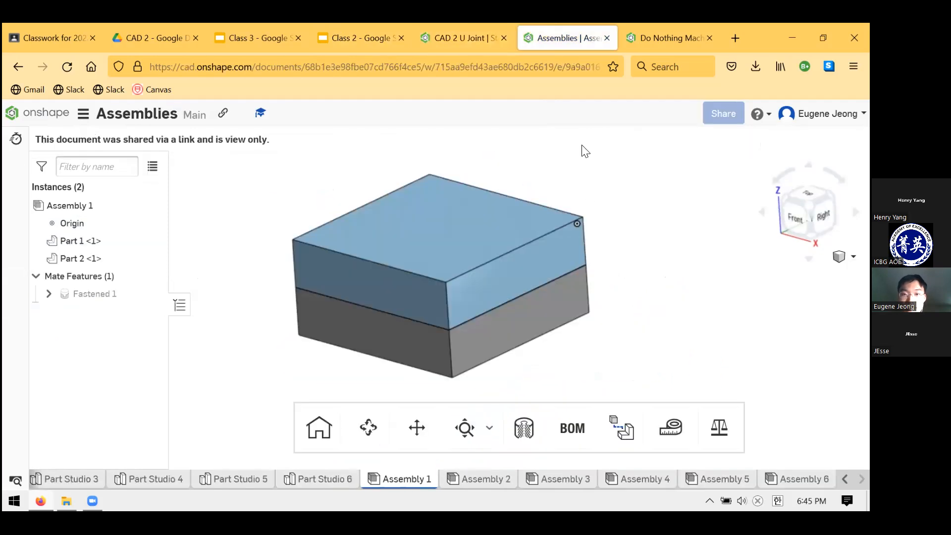
click(365, 38)
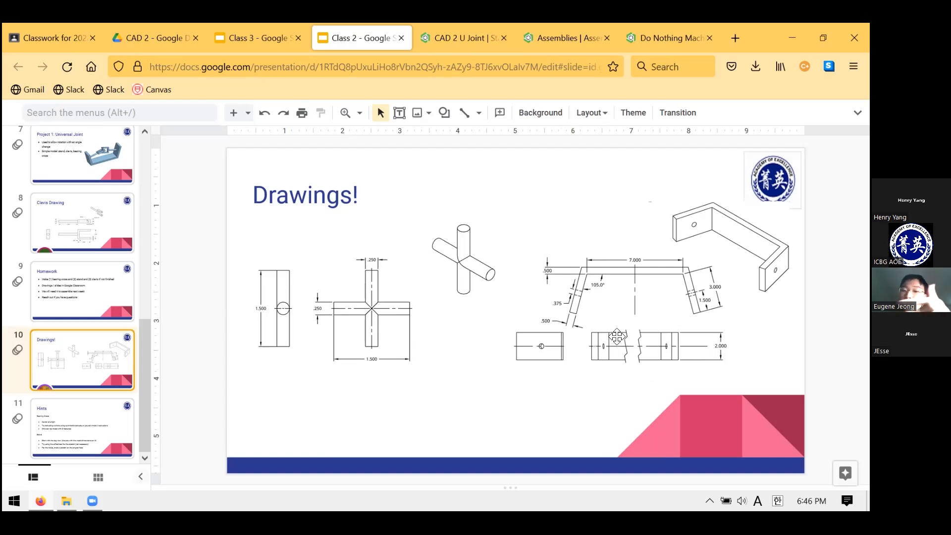
click(486, 32)
Start a new sketch on the inner face of the stand's far arm and view it face-on
right_drag(610, 242, 665, 295)
click(628, 312)
right_drag(682, 261, 619, 265)
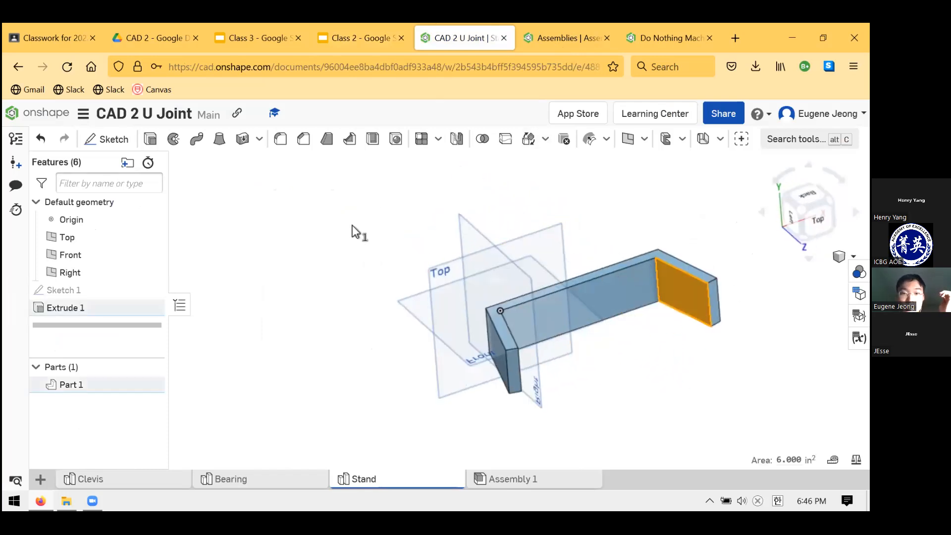
click(352, 226)
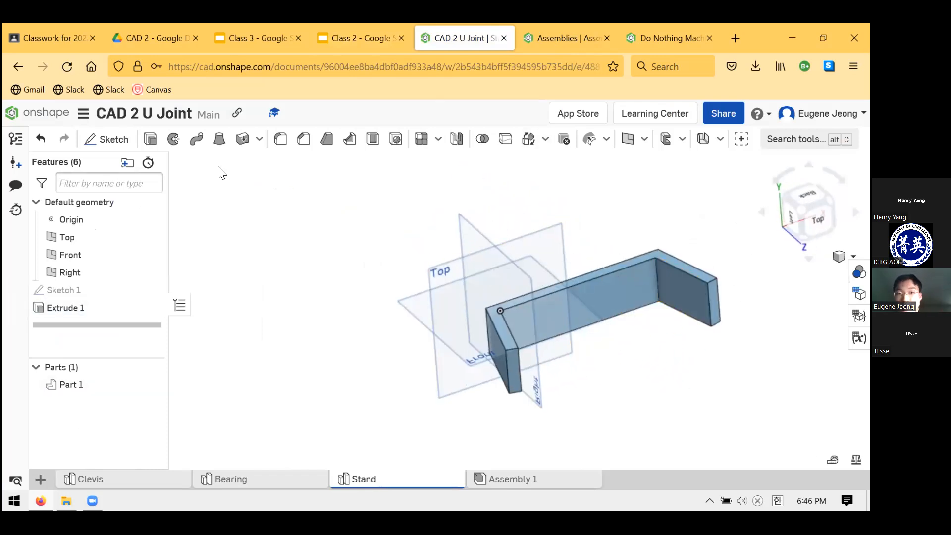
click(116, 141)
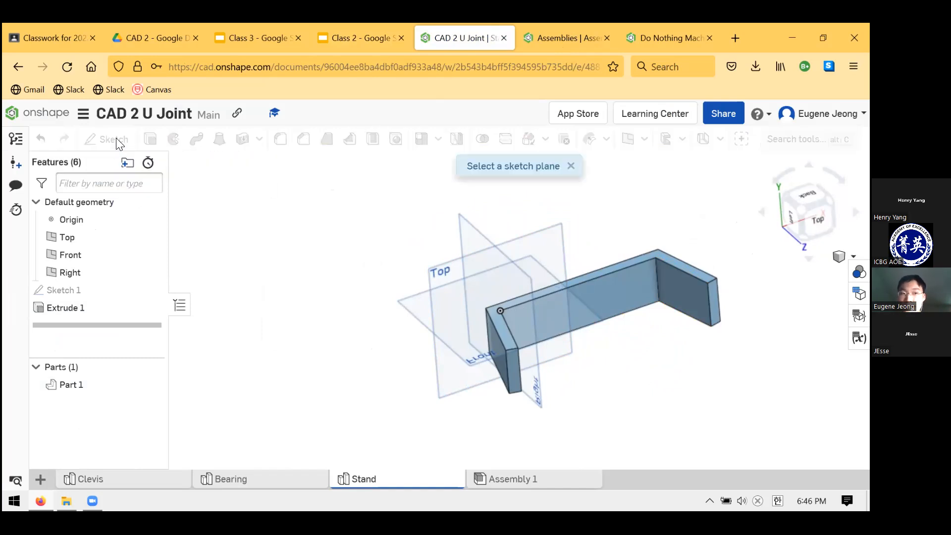
click(678, 300)
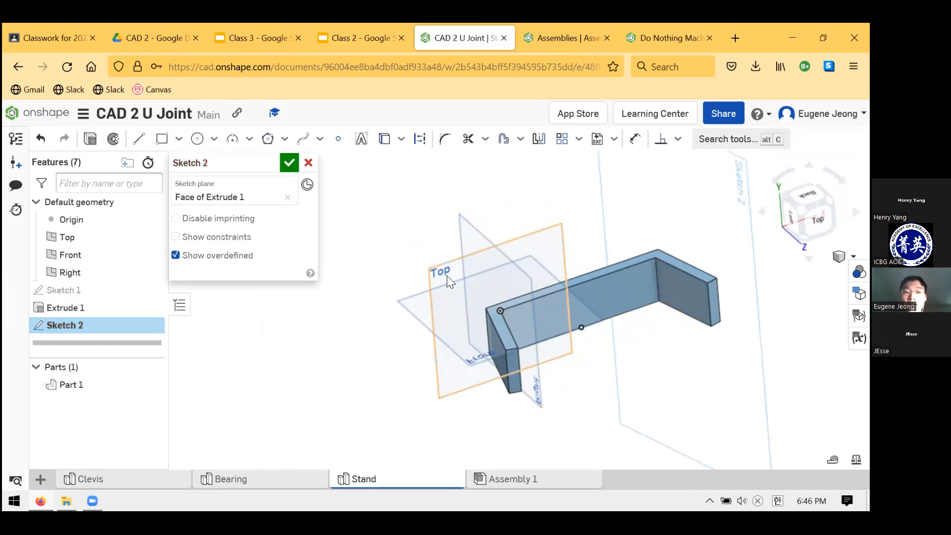
right_drag(702, 385, 711, 376)
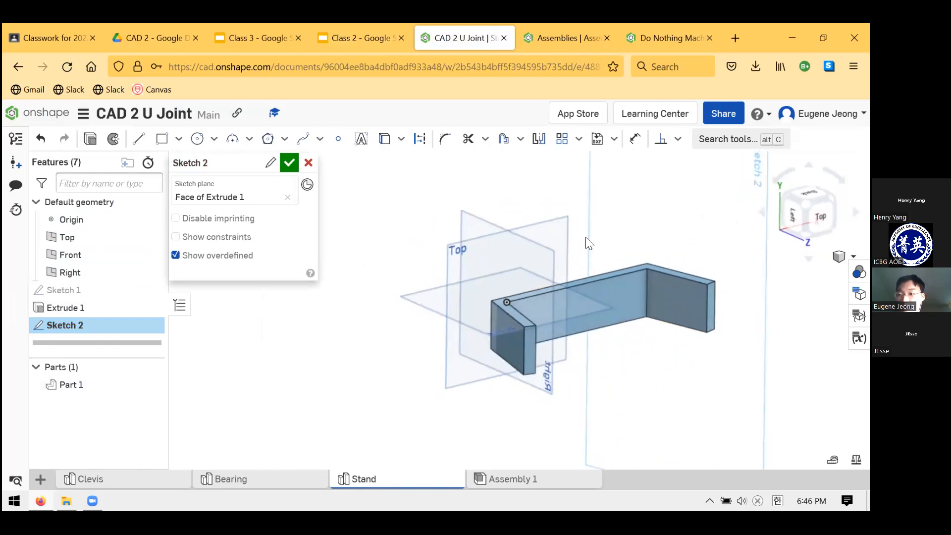
right_click(741, 232)
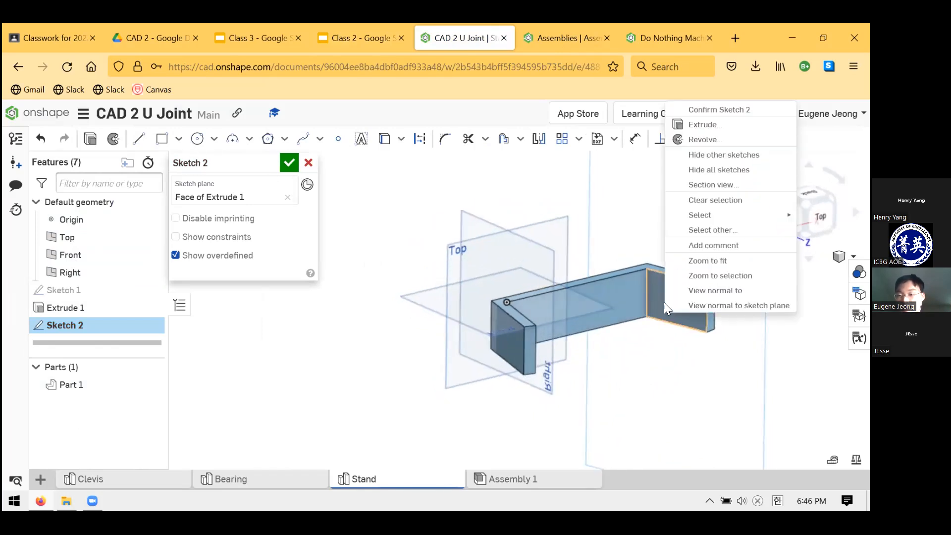
click(701, 290)
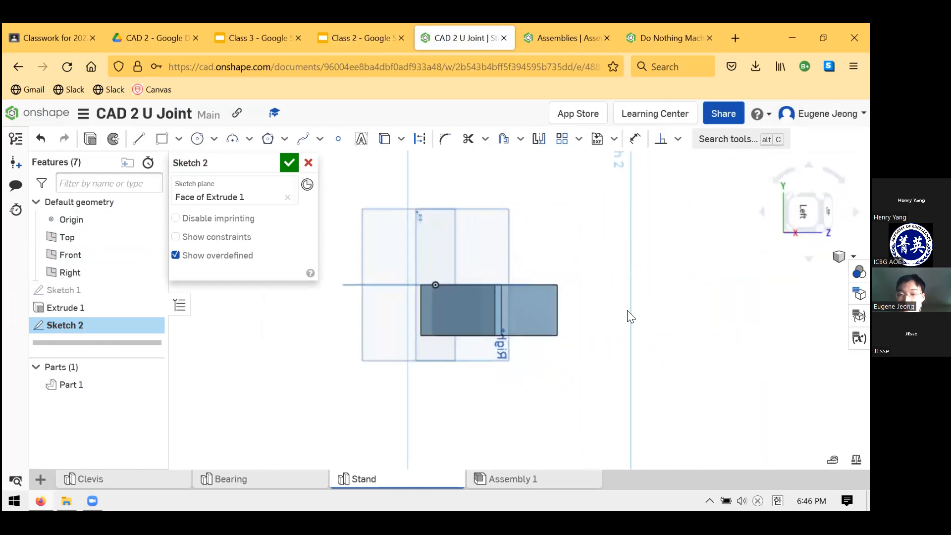
Sketch a circle for the pin hole near the middle of the arm's inner face
scroll(550, 296, down, 3)
scroll(508, 305, up, 8)
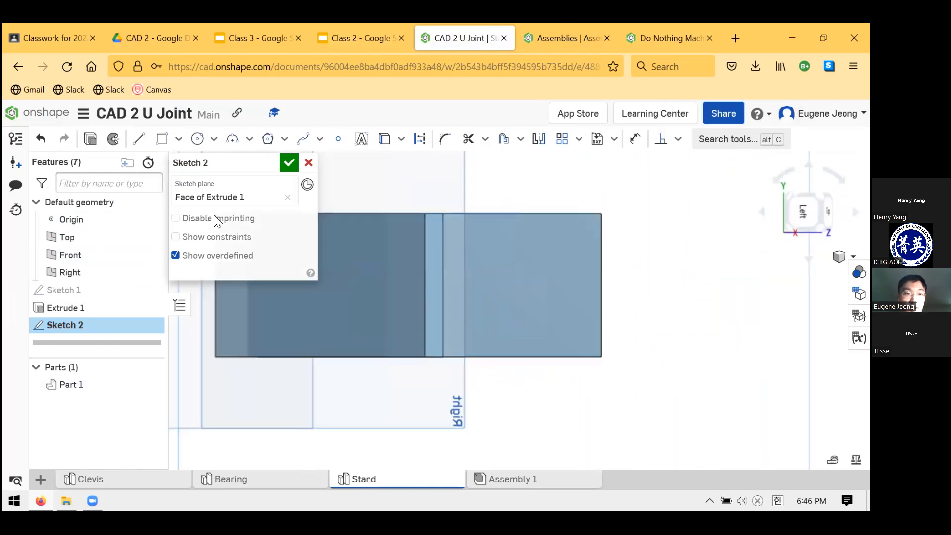
click(188, 136)
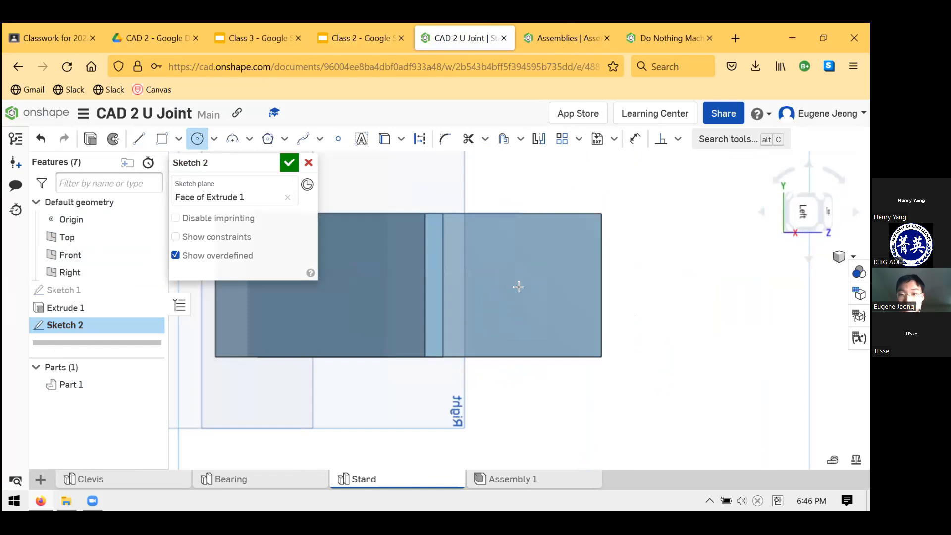
click(543, 289)
key(Escape)
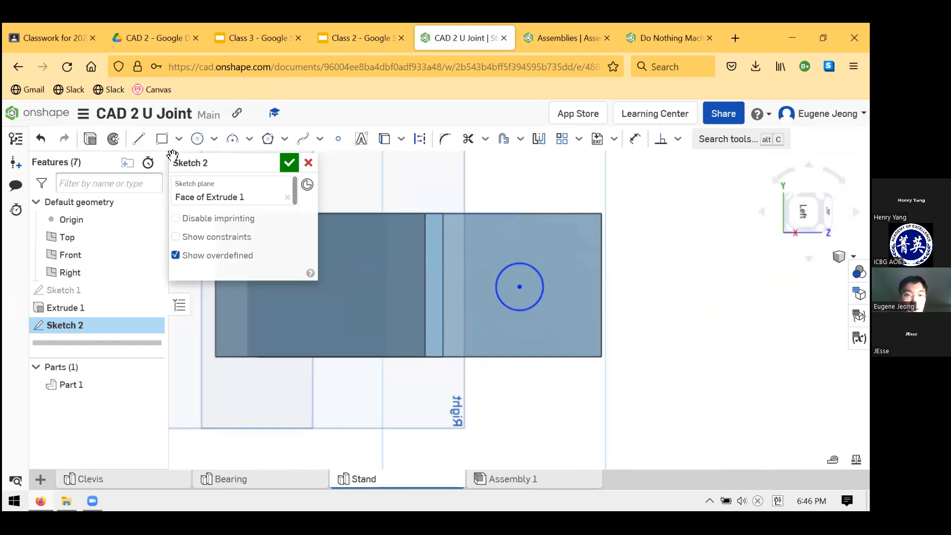
Look up the hole size in the Class 2 stand drawing, and set the circle's diameter to 0.375 in
click(555, 36)
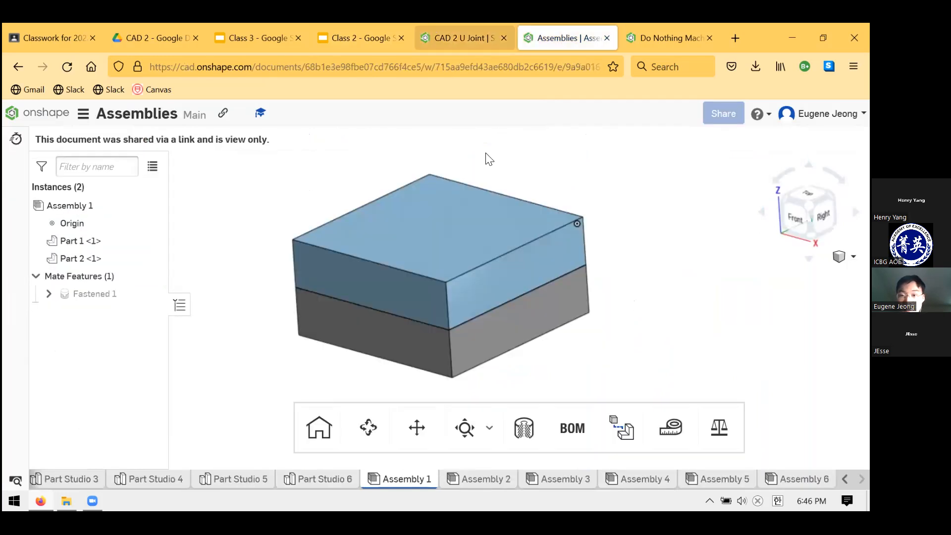
click(365, 38)
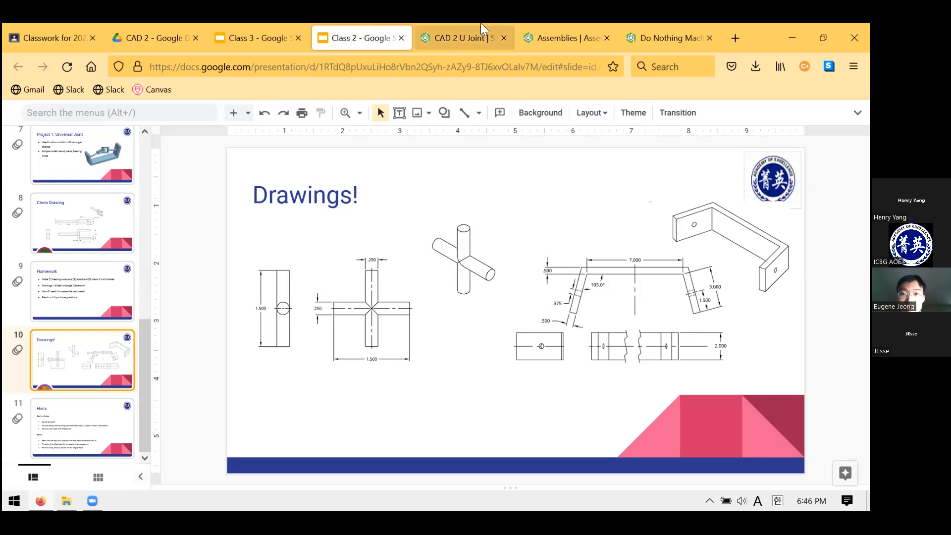
click(478, 35)
key(d)
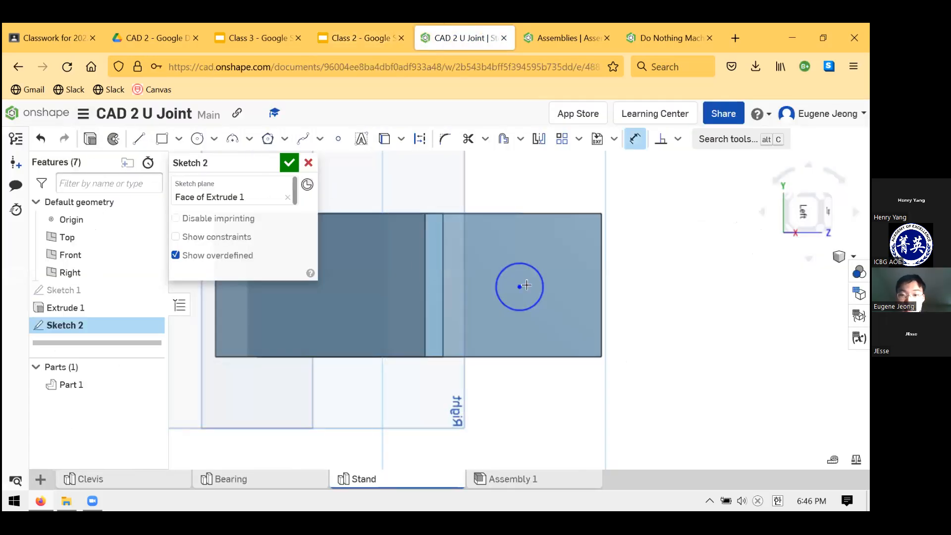
click(539, 273)
click(701, 304)
text(.375)
key(Return)
key(Escape)
Draw two perpendicular lines from the circle's centre, one to the arm's long edge and one to its end edge
click(140, 141)
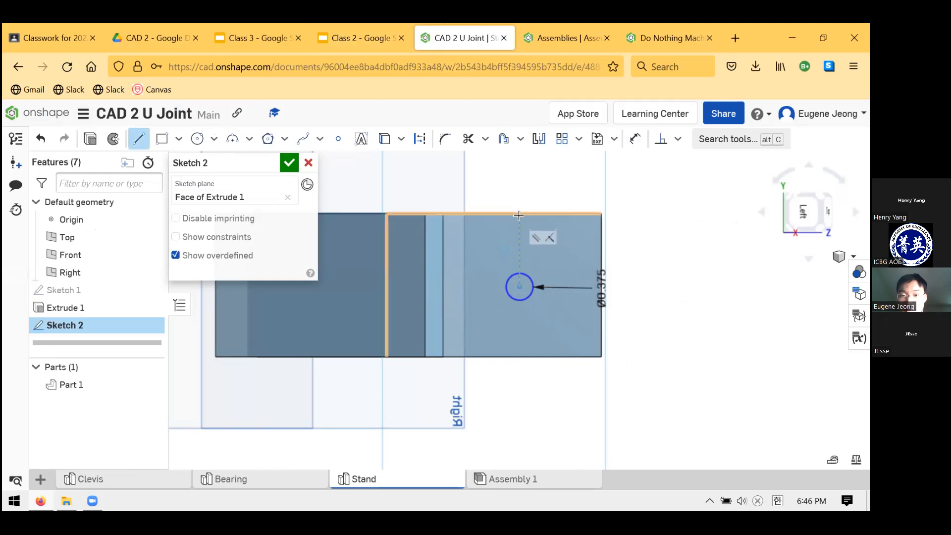
key(Escape)
key(l)
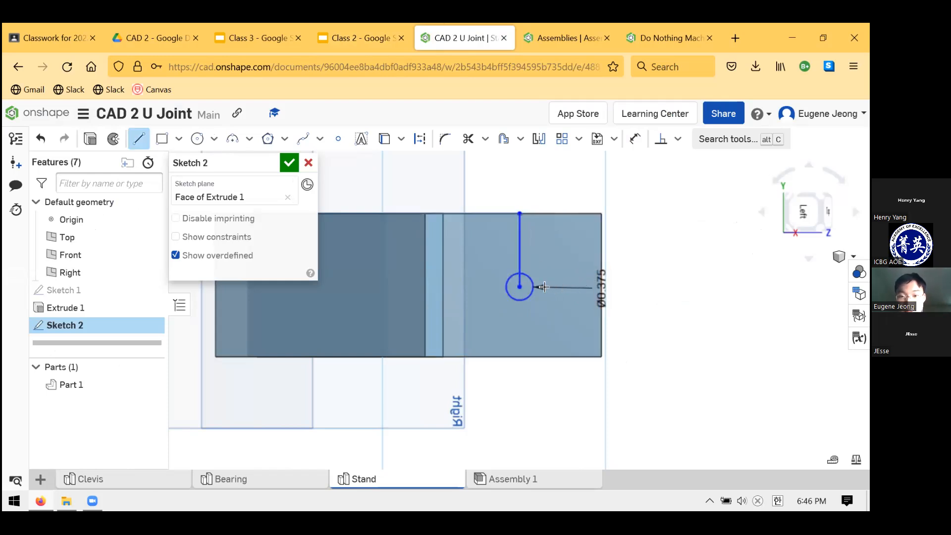
click(601, 287)
key(Escape)
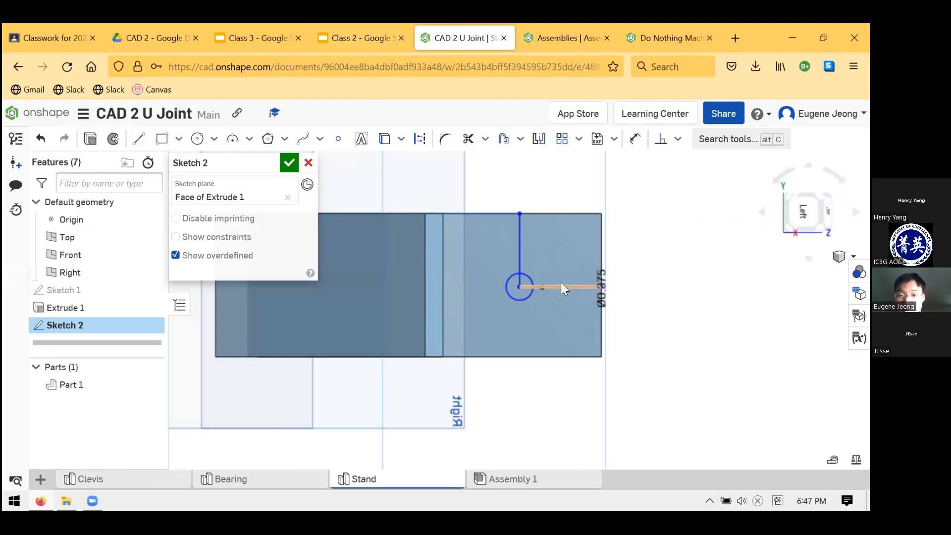
Set the distance from the circle's centre to the arm's end edge to 1.5 in
mouse_move(520, 287)
mouse_down()
mouse_move(497, 265)
mouse_move(506, 280)
mouse_up()
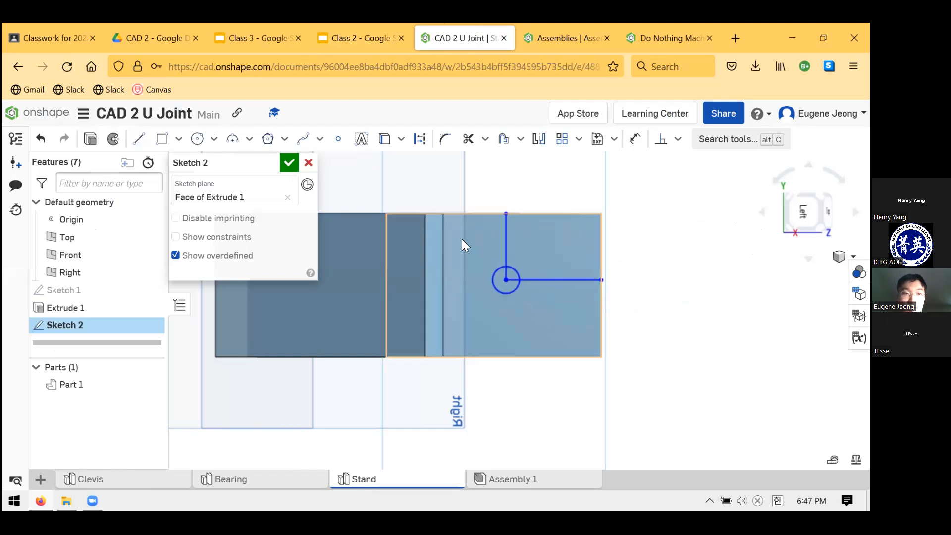
key(q)
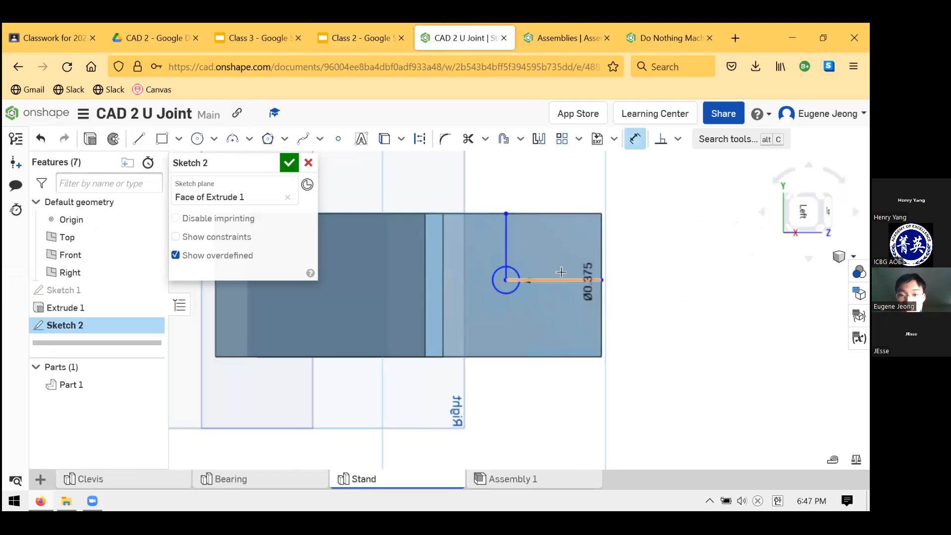
click(548, 184)
key(Return)
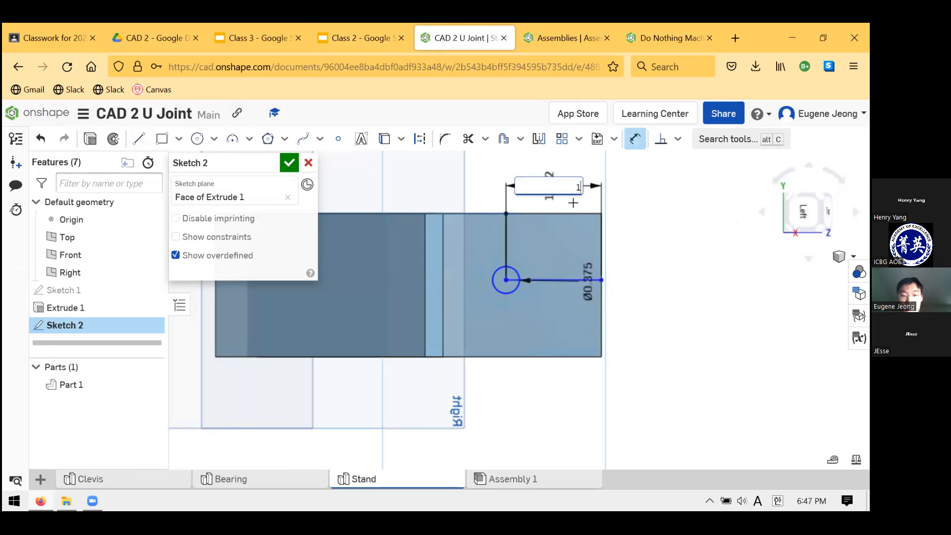
key(Escape)
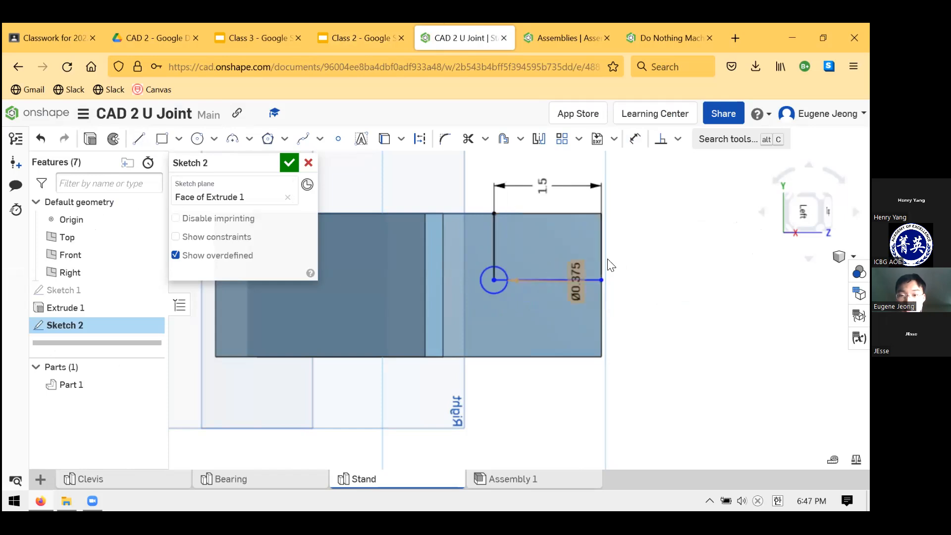
Constrain the line's outer endpoint to the midpoint of the arm's end edge
click(603, 312)
click(677, 140)
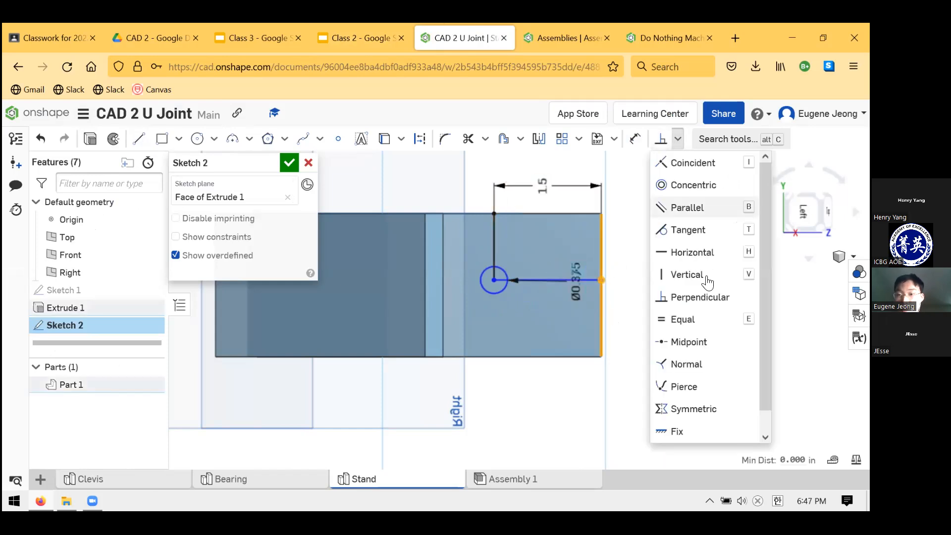
click(704, 342)
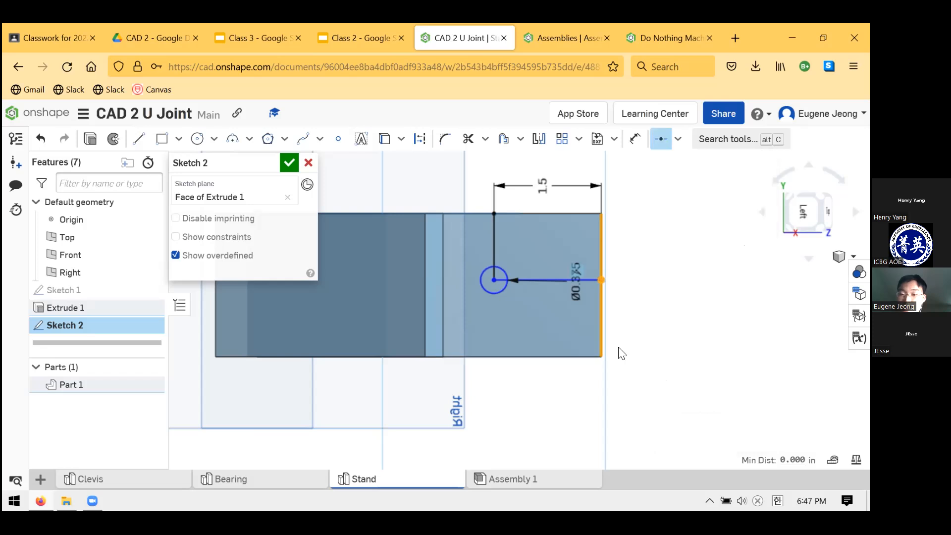
Convert both locating lines to construction geometry and finish the hole sketch
click(492, 237)
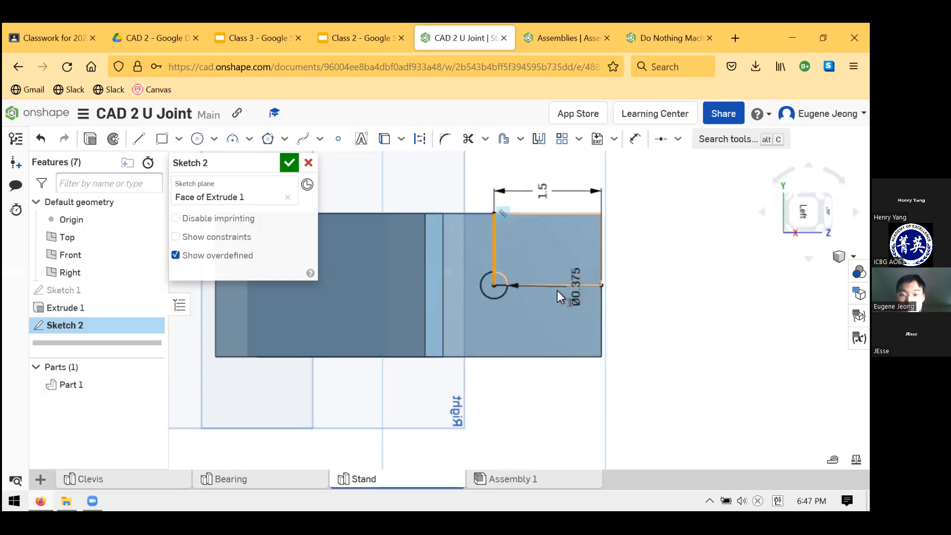
click(522, 285)
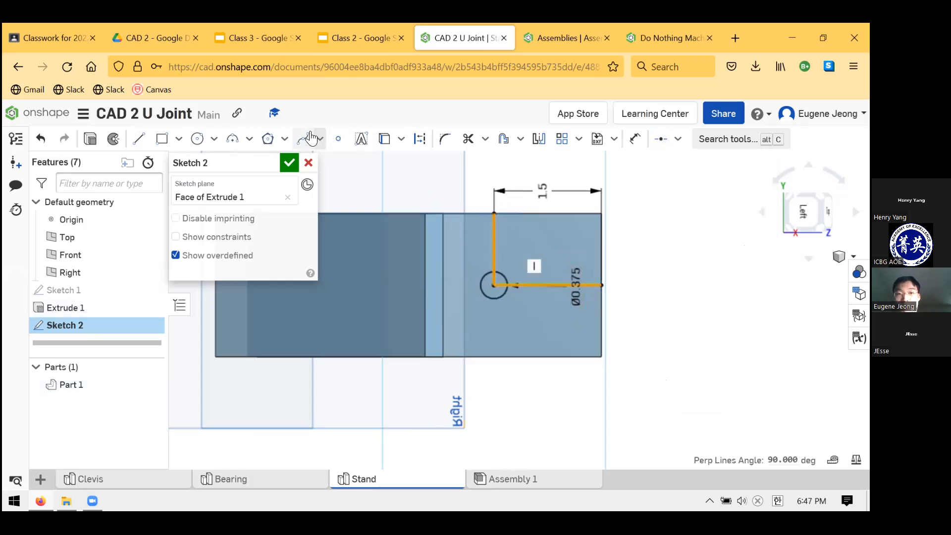
click(420, 139)
click(700, 276)
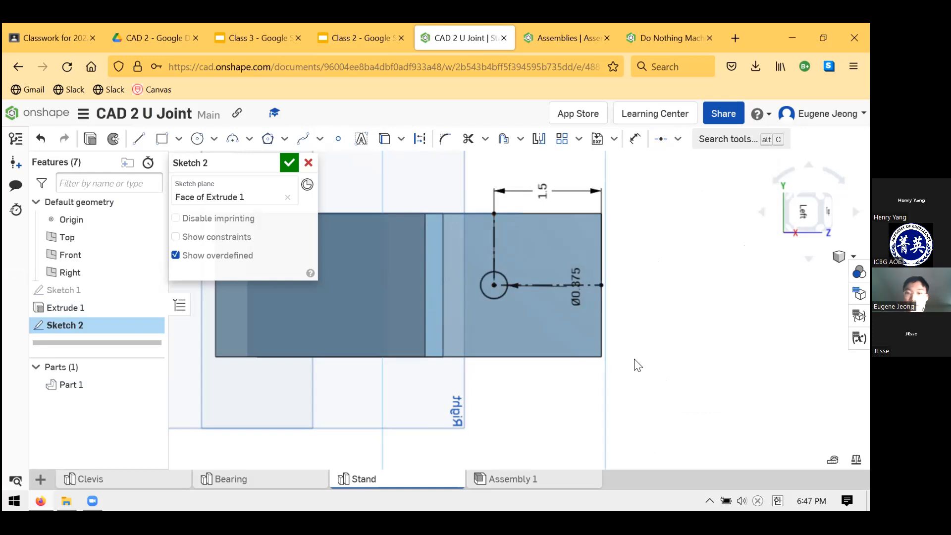
click(289, 163)
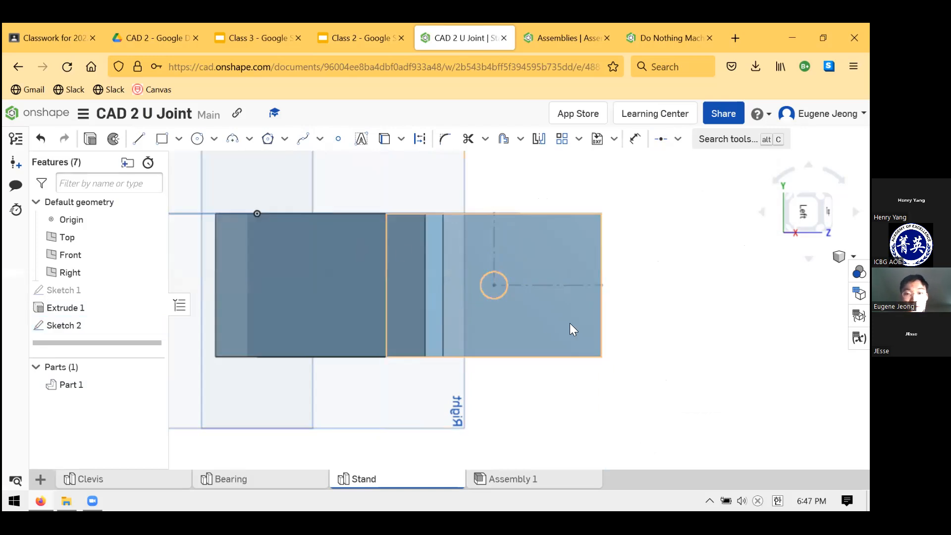
right_drag(570, 327, 546, 329)
scroll(546, 329, up, 2)
scroll(450, 231, down, 5)
scroll(344, 169, up, 3)
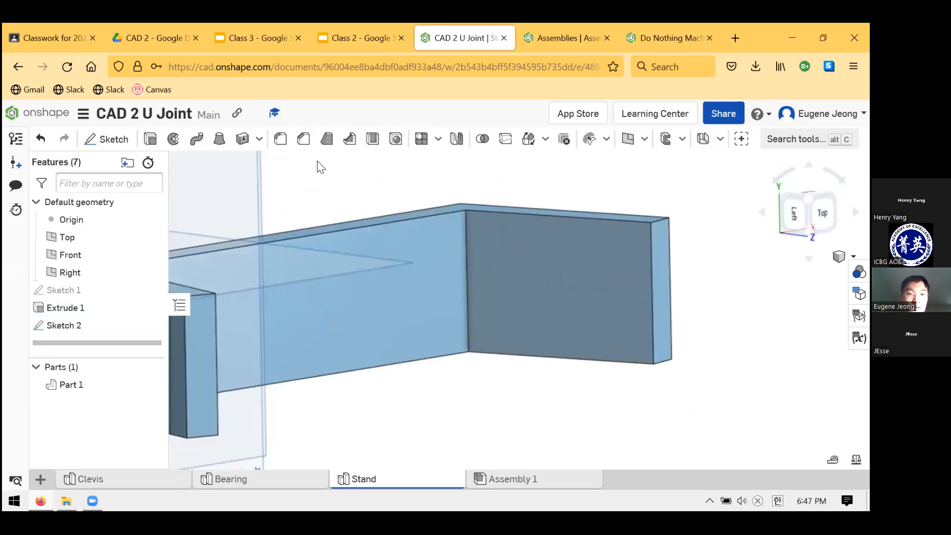
scroll(584, 327, down, 3)
scroll(474, 269, up, 3)
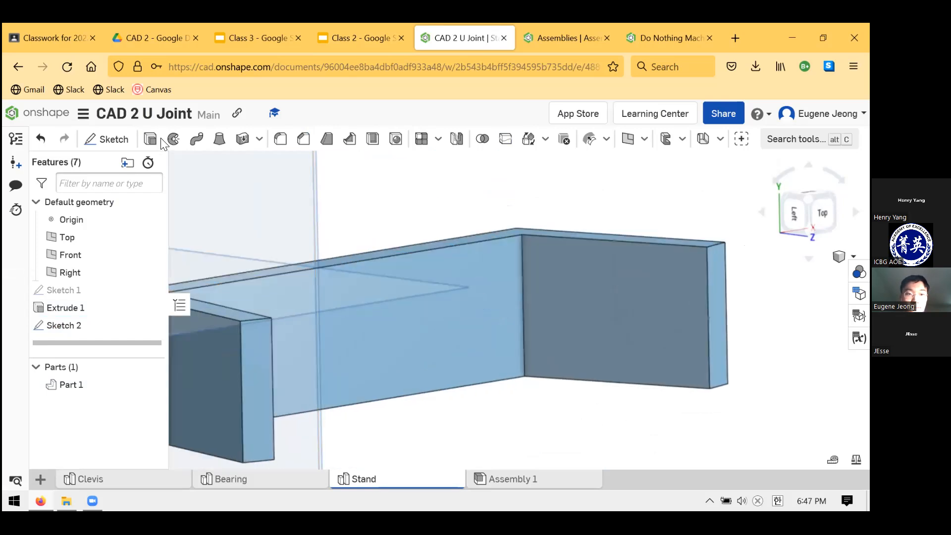
Cut the circle through the arm with a Remove extrude using the Up to next end type
key(shift+e)
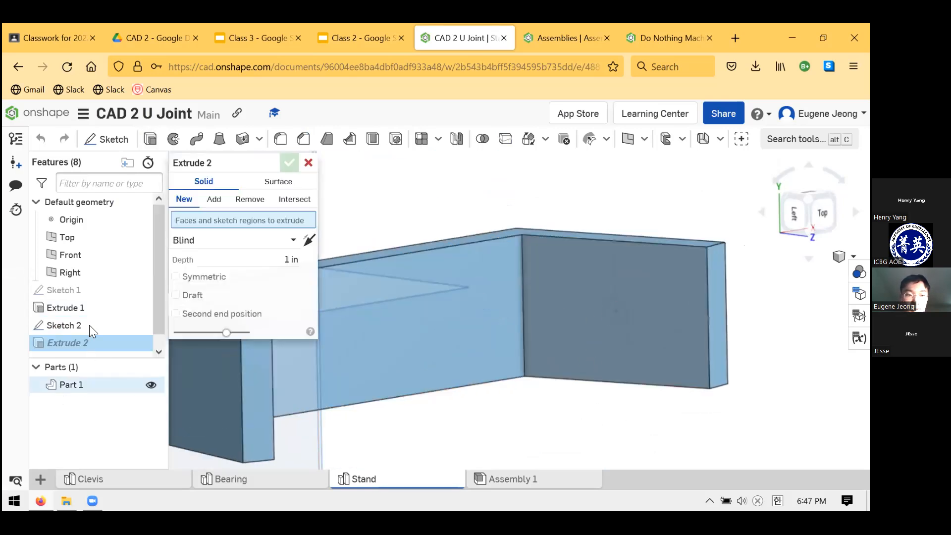
click(616, 313)
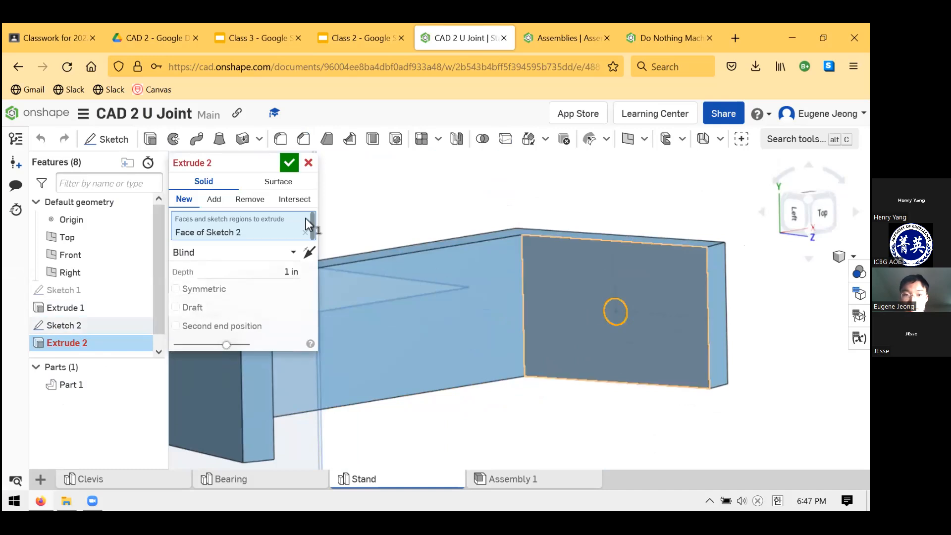
click(249, 199)
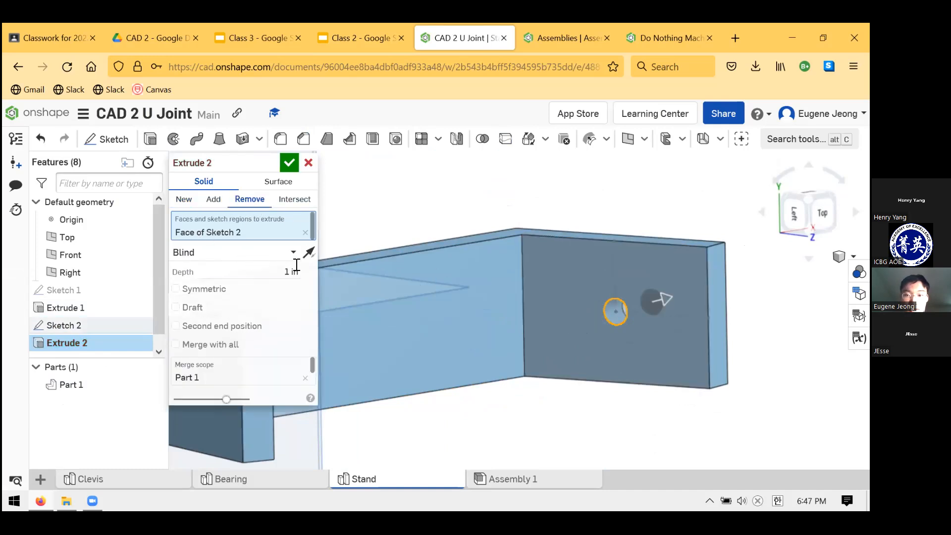
click(271, 253)
click(213, 291)
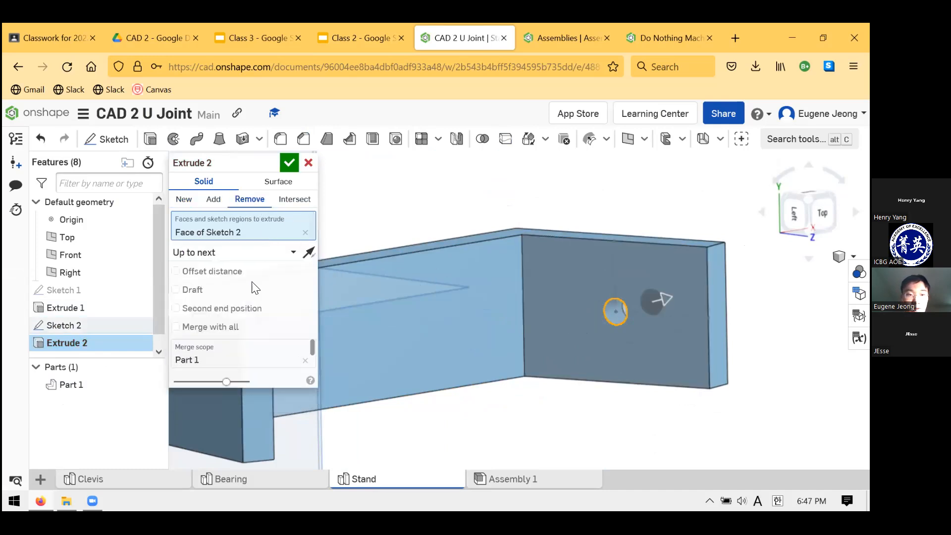
click(290, 163)
Start a sketch on the opposite arm's inner face and draw a circle about 0.86 in in diameter
right_drag(586, 325, 433, 305)
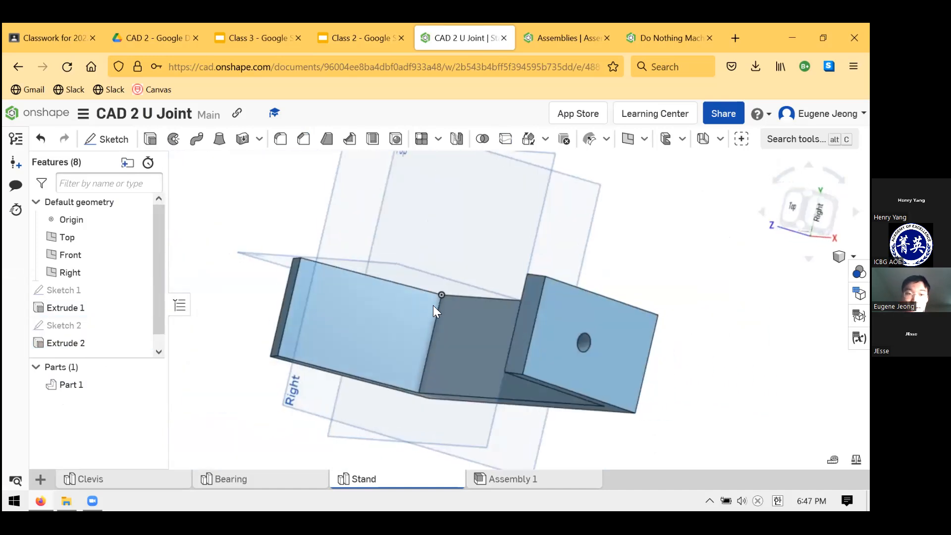
key(shift+s)
click(334, 346)
mouse_move(374, 316)
right_down()
mouse_move(376, 347)
mouse_move(326, 283)
mouse_move(324, 261)
mouse_move(319, 286)
right_up()
key(c)
click(364, 322)
Draw a line about 1.08 in long from the arm's long edge to the circle's centre, and another from there to the end edge
click(139, 139)
click(352, 292)
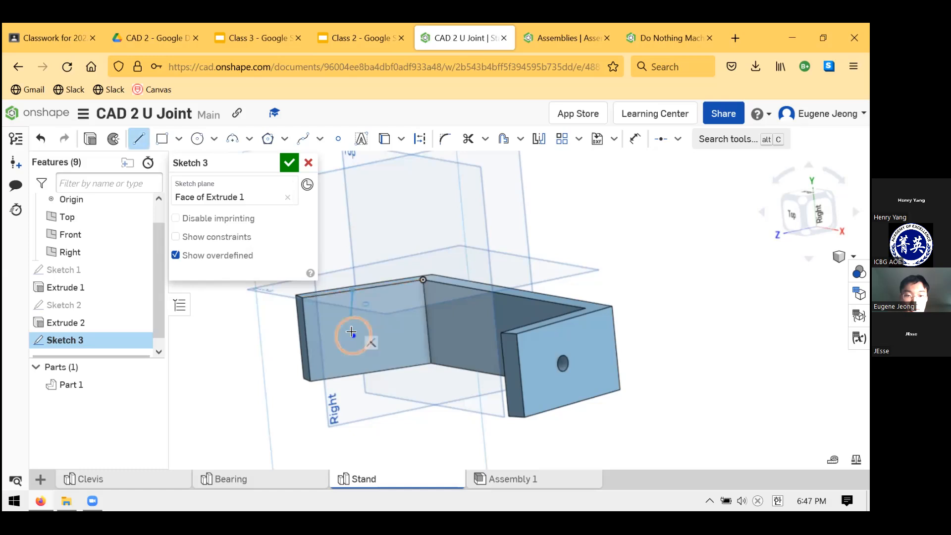
click(354, 336)
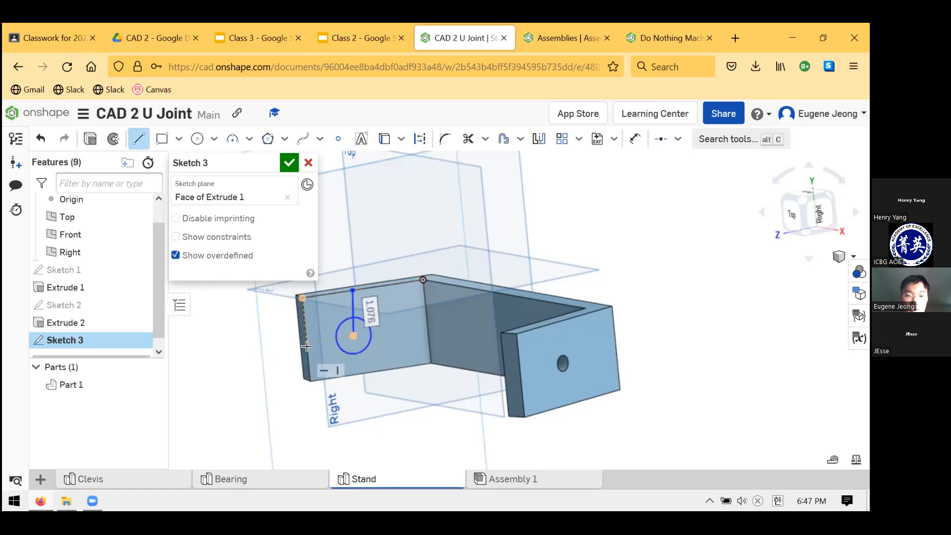
click(307, 343)
key(Escape)
Try Vertical and Horizontal constraints on the locating line between the circle's centre and the arm's long edge
scroll(343, 317, up, 5)
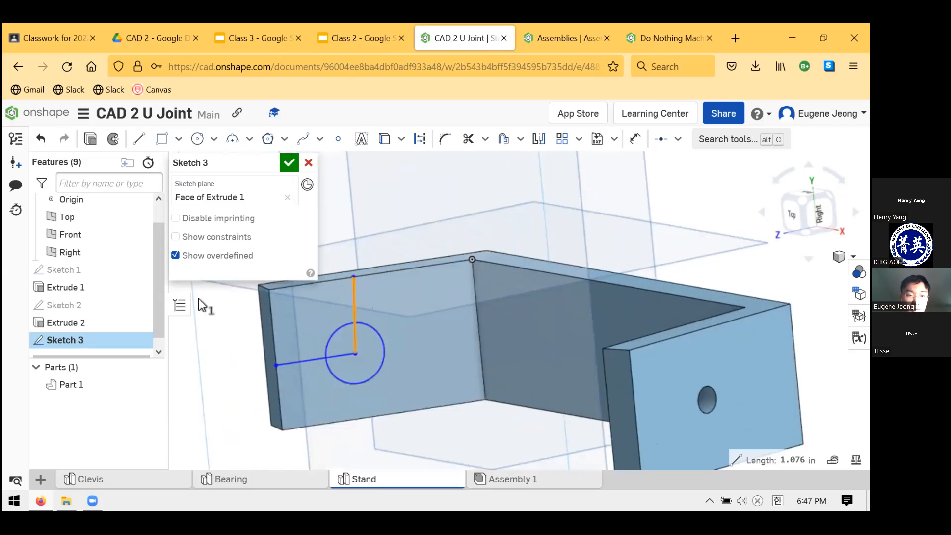
click(677, 139)
click(679, 274)
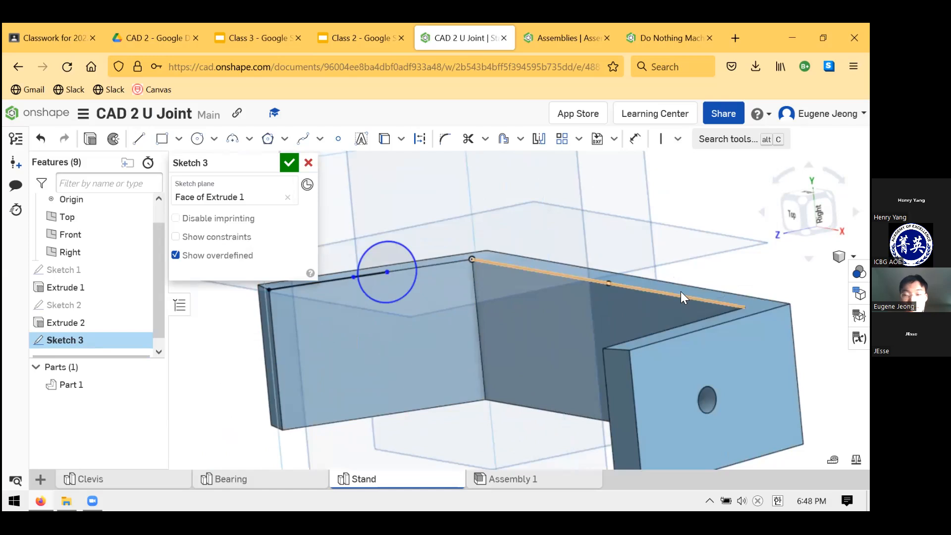
click(681, 296)
click(678, 139)
click(684, 252)
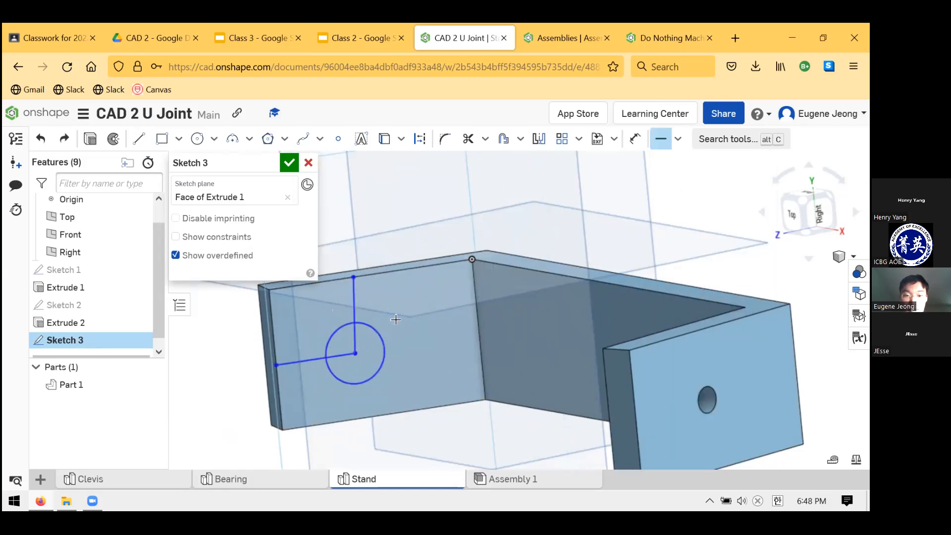
key(Escape)
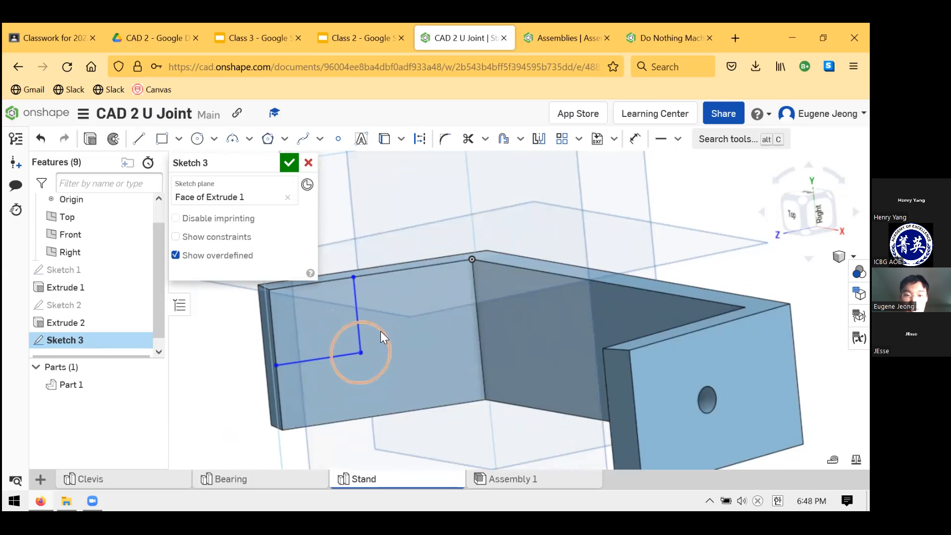
Convert both locating lines of the circle to construction geometry
click(356, 297)
click(287, 362)
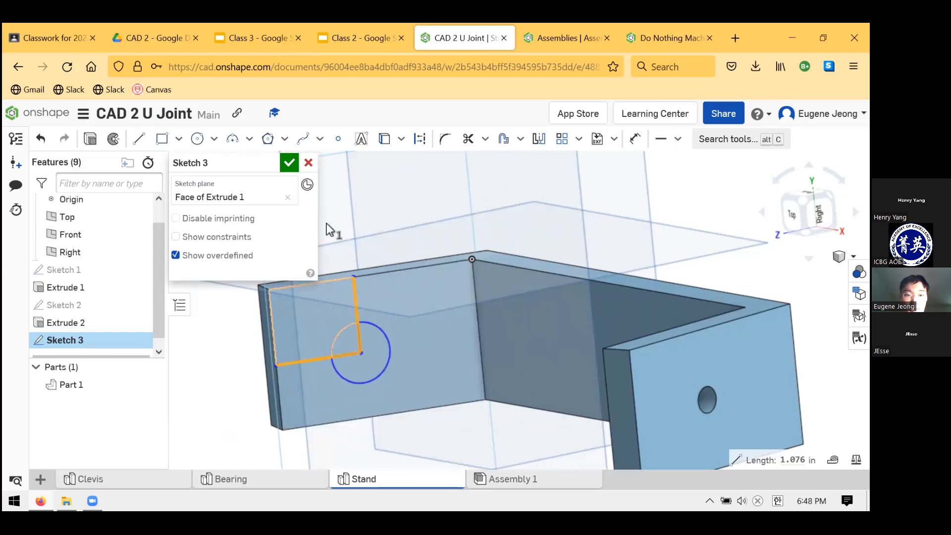
click(419, 138)
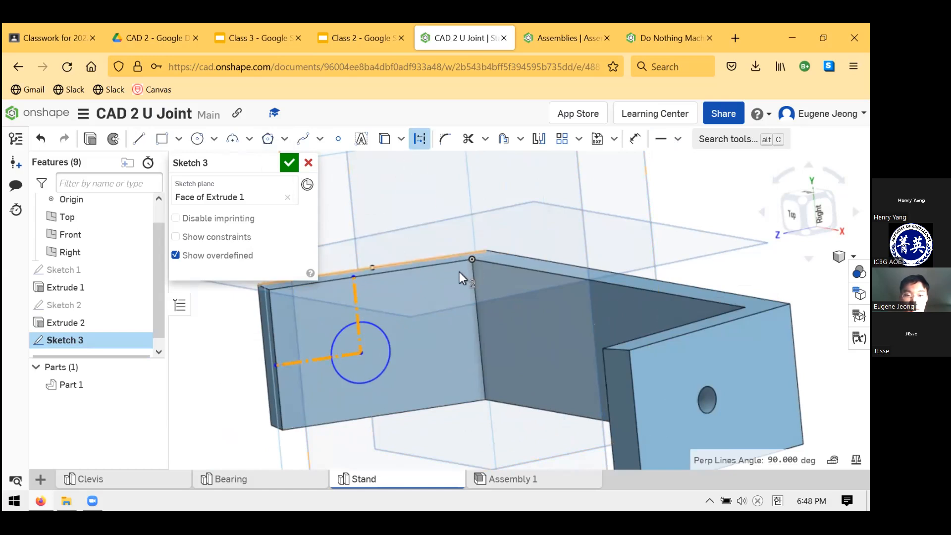
Set the circle's diameter to 0.375 in
key(d)
click(391, 337)
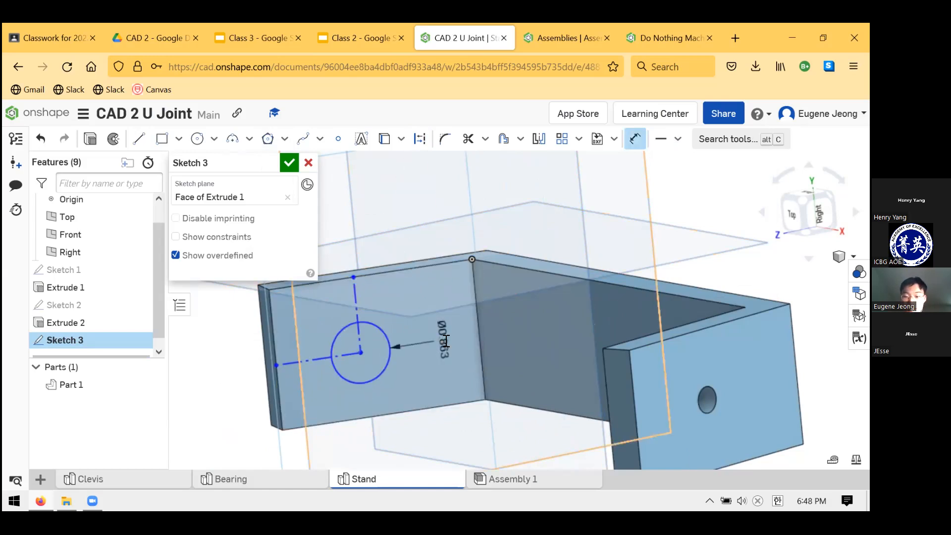
click(446, 341)
text(.375)
key(Return)
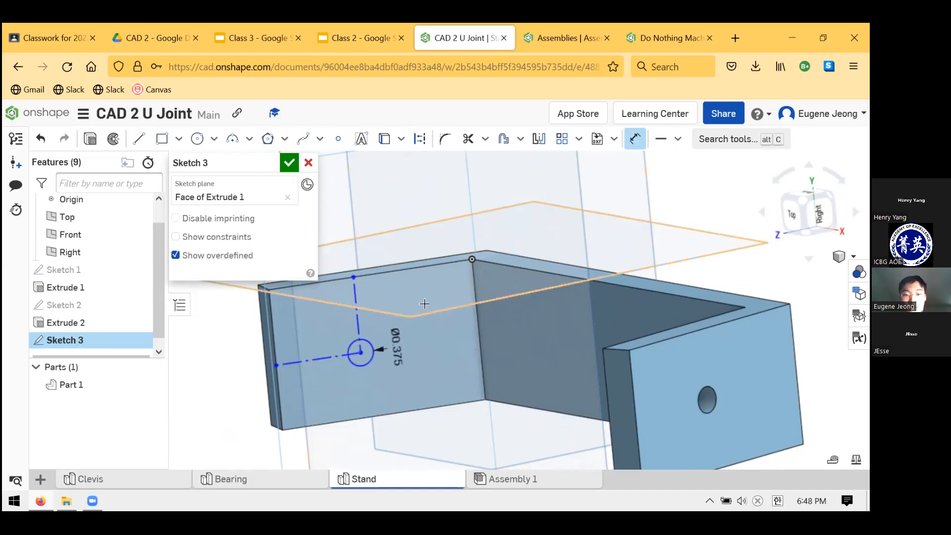
key(Escape)
Dimension the distance between the circle's centre and the arm's end edge as 1.5 in
key(d)
click(328, 357)
click(354, 272)
text(1.5)
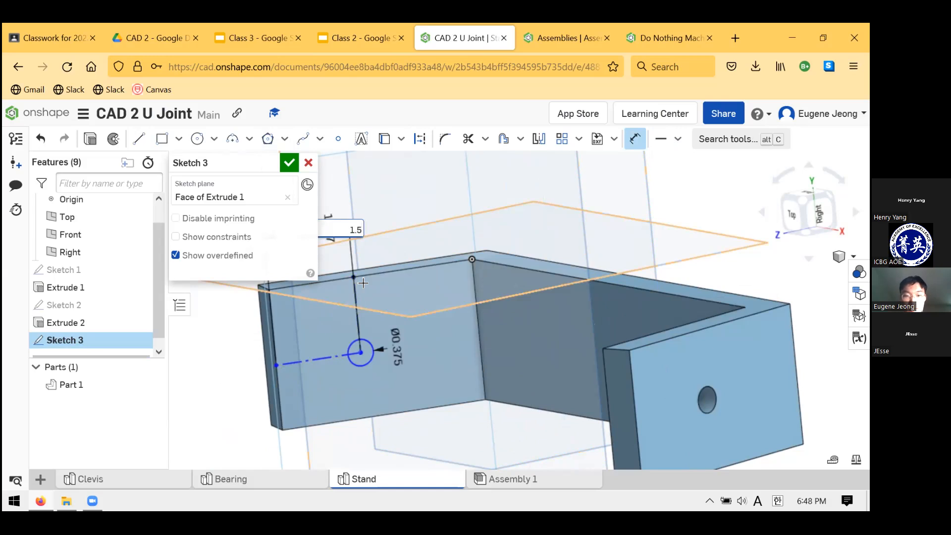
key(Return)
key(Escape)
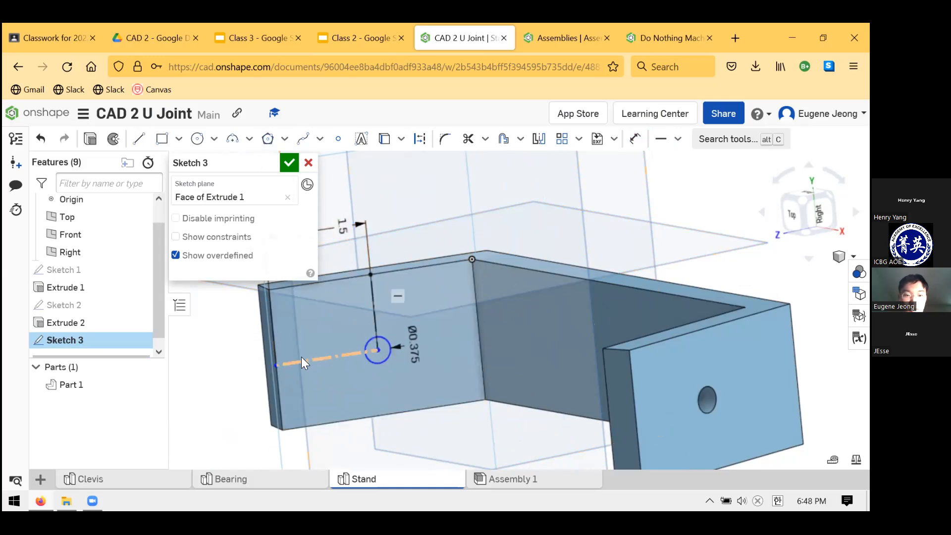
Apply a Midpoint constraint between the locating line's outer endpoint and the arm's end edge
click(277, 364)
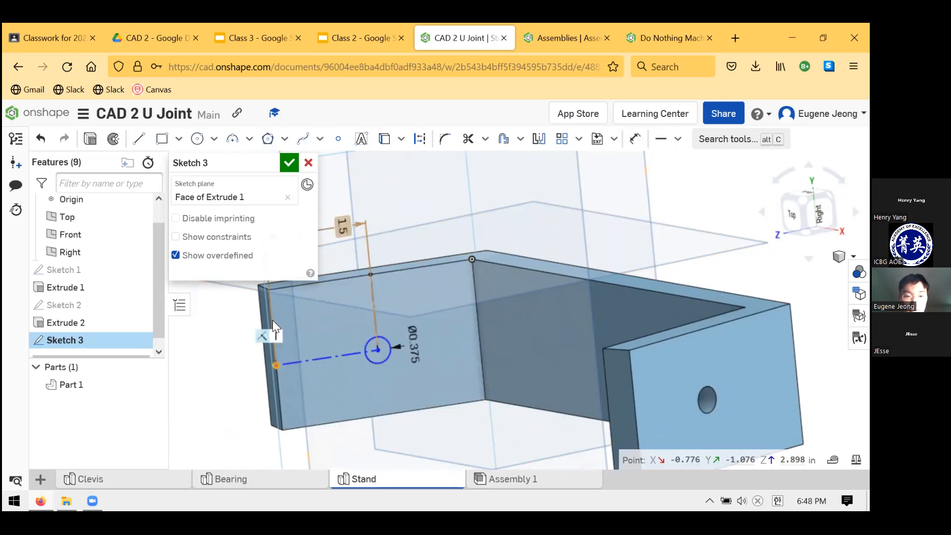
click(272, 320)
click(277, 369)
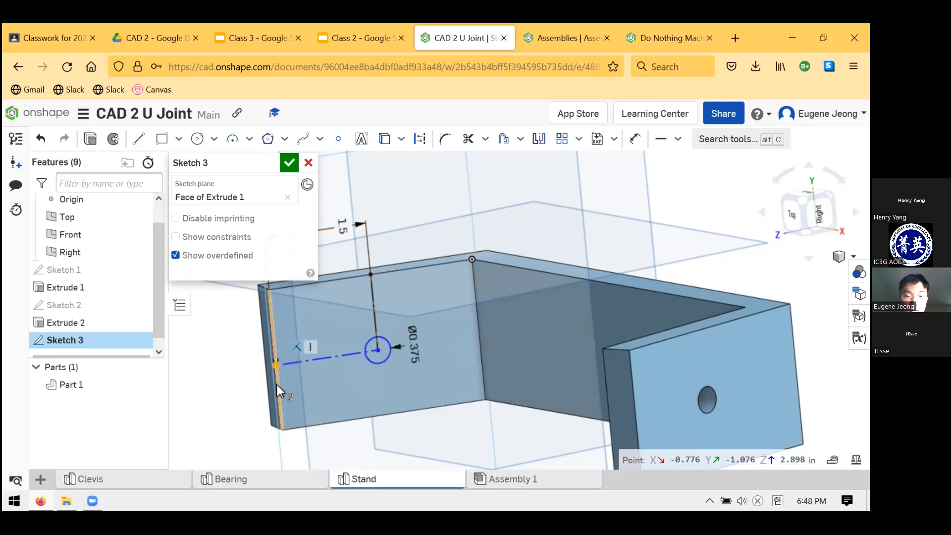
click(276, 385)
click(677, 139)
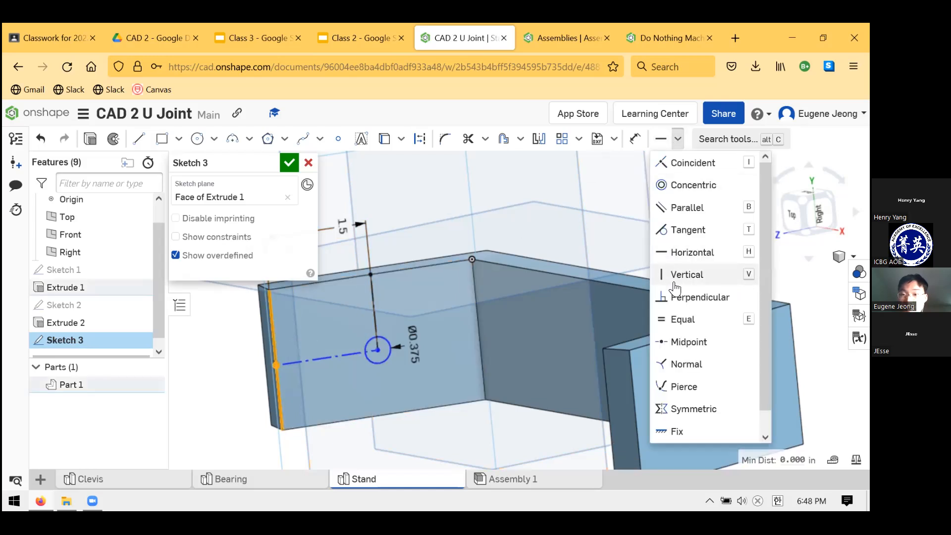
click(673, 341)
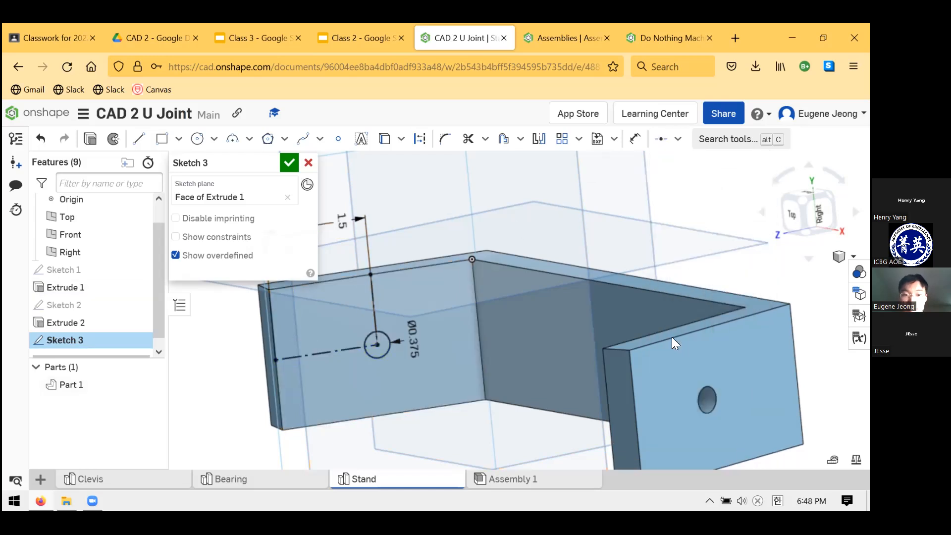
Extrude-cut the 0.375 in circle through the second arm with the Up to next end type
click(93, 142)
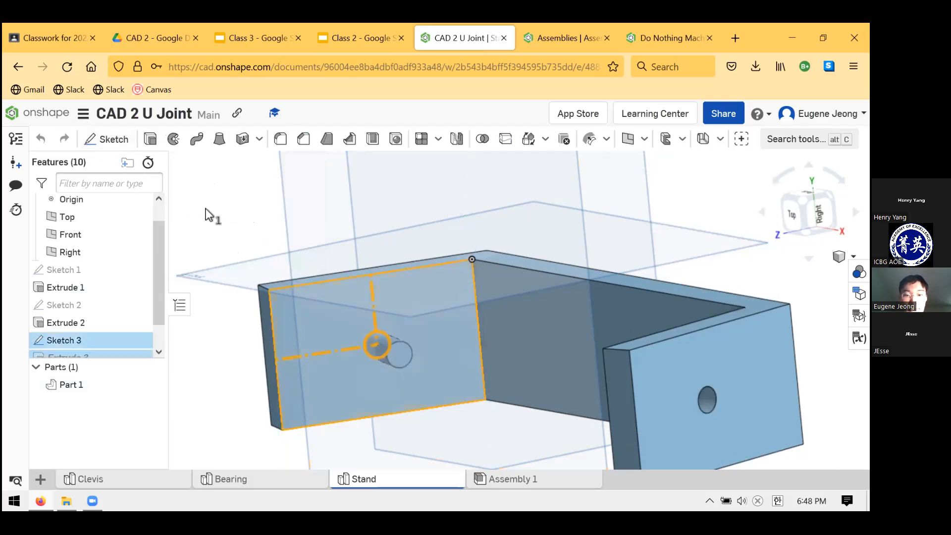
click(262, 252)
click(238, 293)
click(288, 163)
right_drag(484, 304, 479, 240)
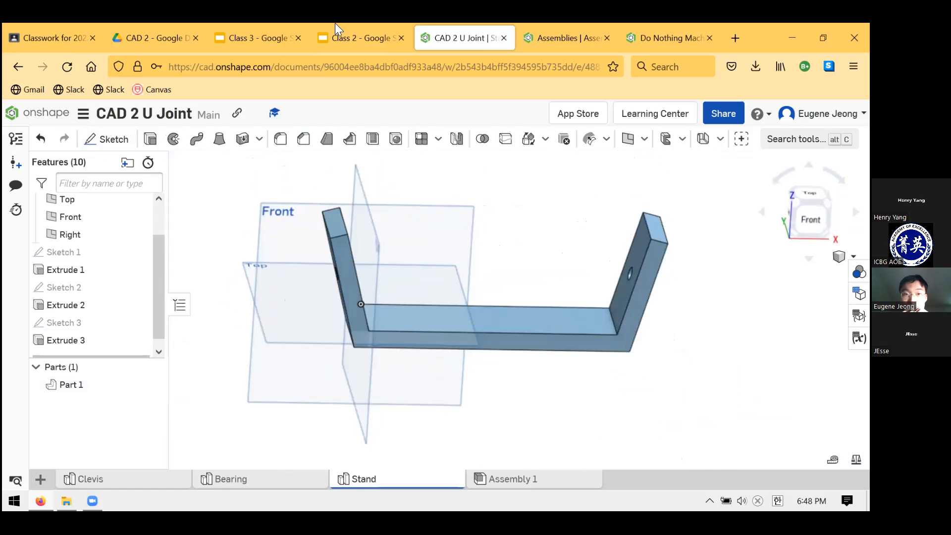
Switch to the Class 3 presentation in Google Slides
click(320, 24)
click(247, 23)
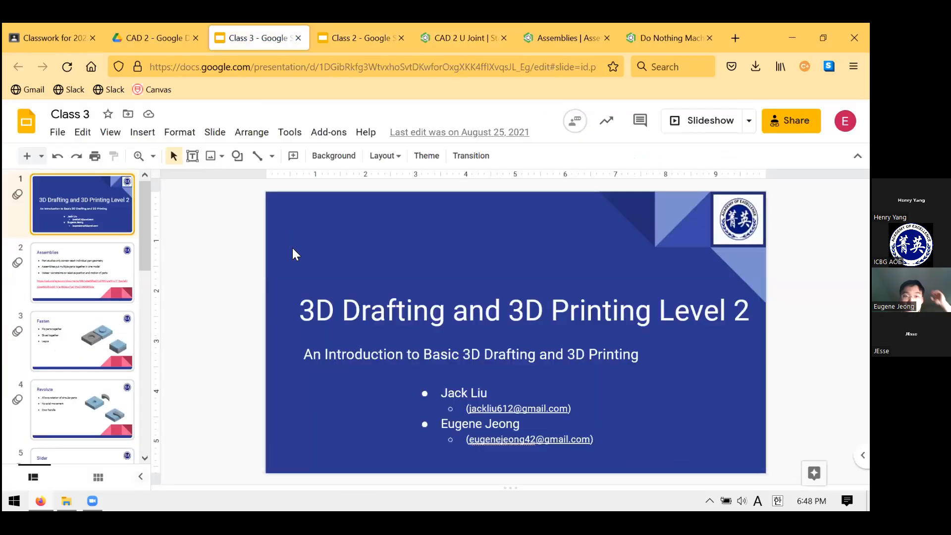
click(473, 24)
click(229, 24)
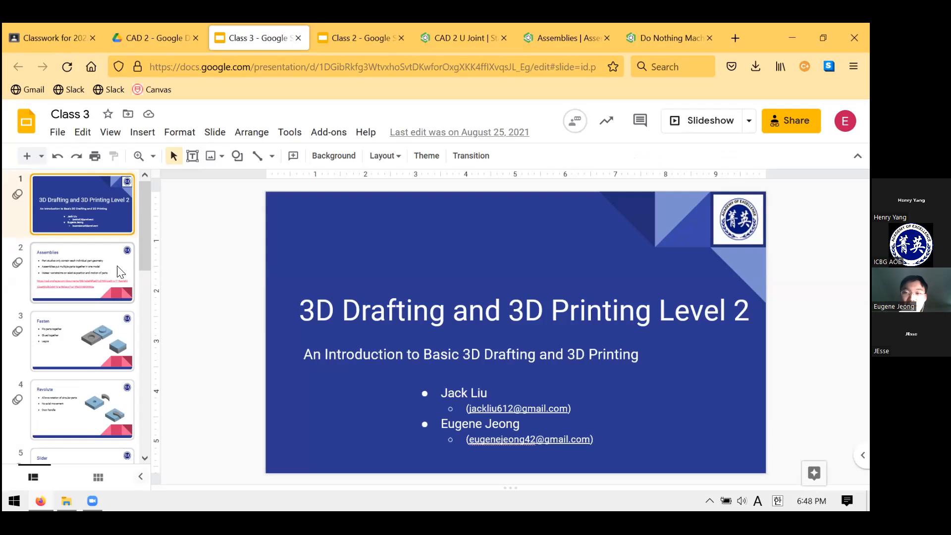
click(463, 25)
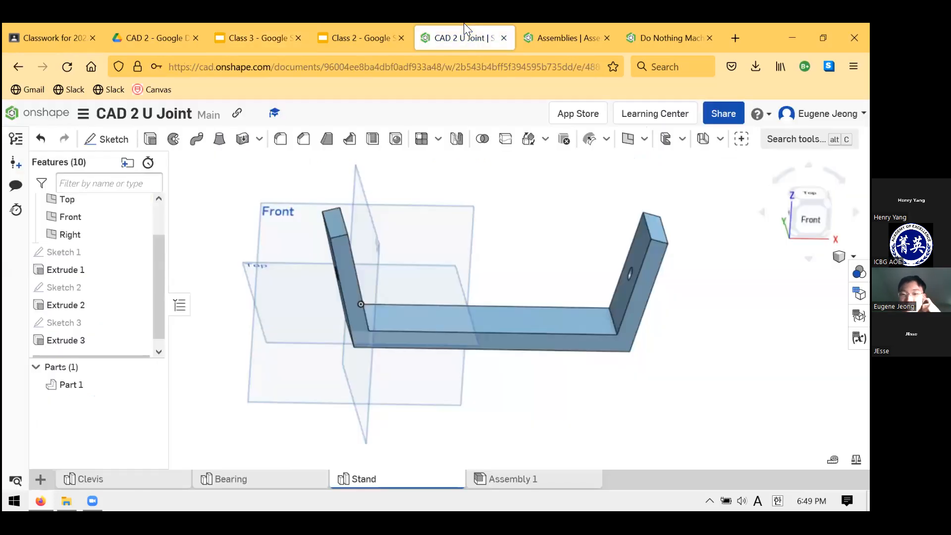
click(272, 26)
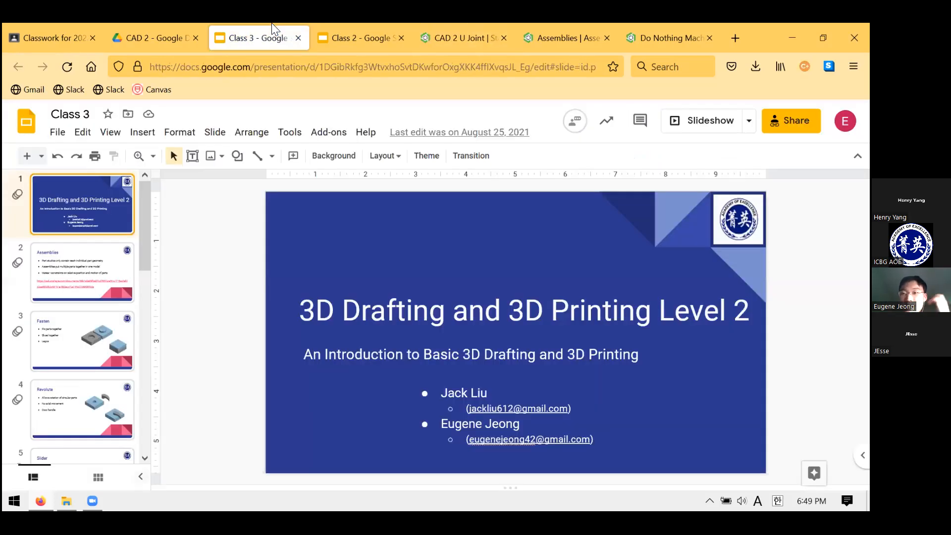
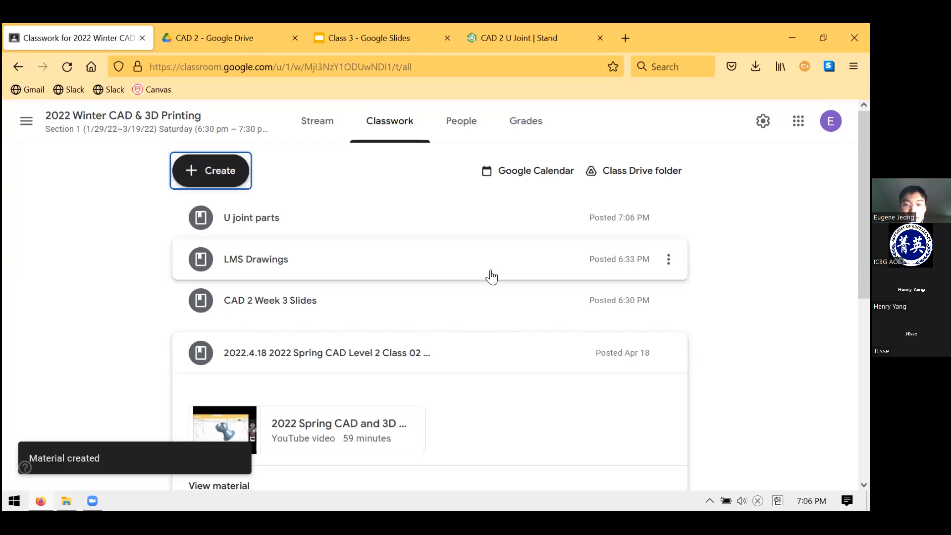
Expand the U joint parts material in Google Classroom, and switch to the CAD 2 U Joint document in Onshape
click(408, 238)
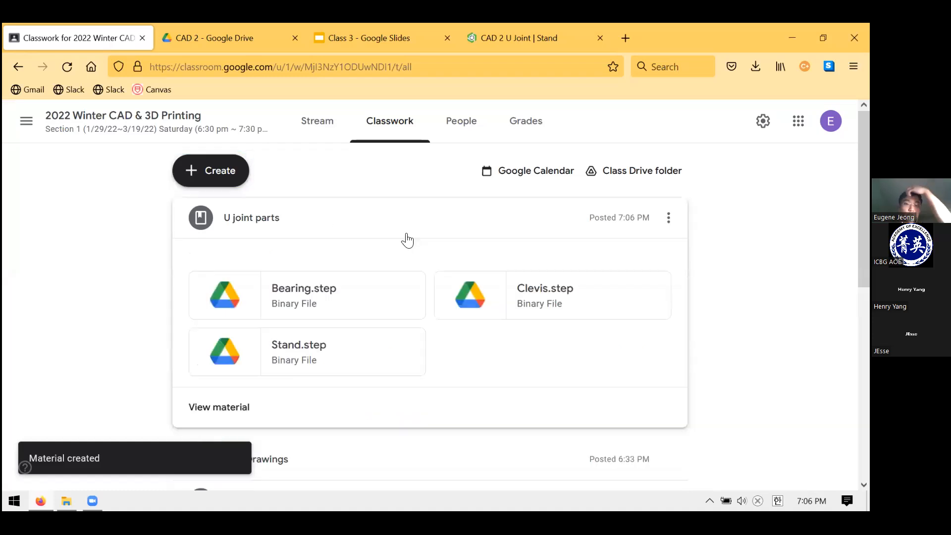
click(491, 23)
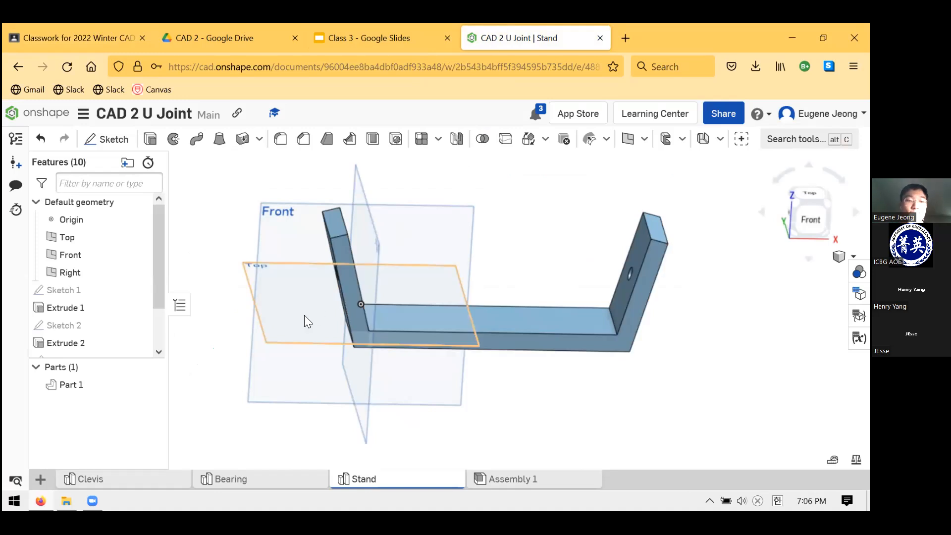
click(39, 483)
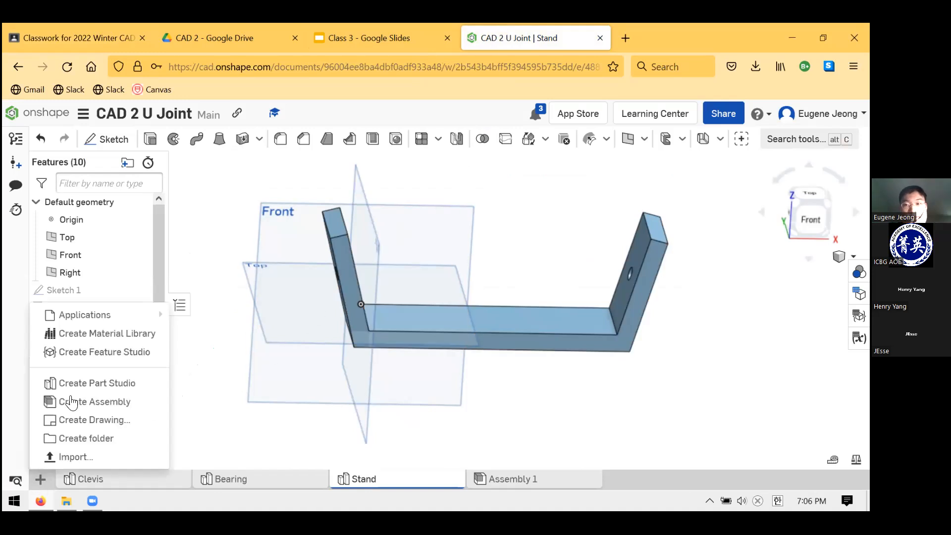
click(80, 459)
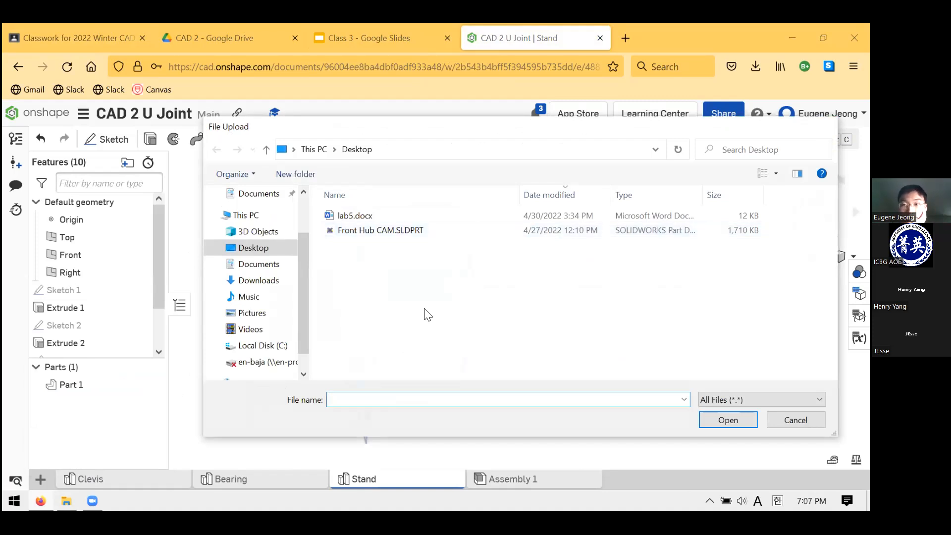
key(Escape)
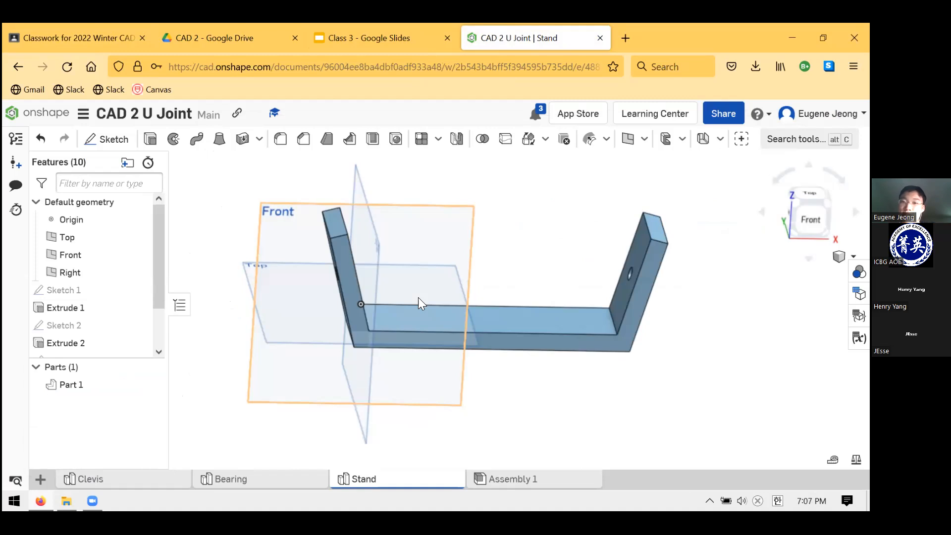
Open Assembly 1 in the U-joint document, and switch to the Universal Joint slide in Google Slides for reference
right_drag(539, 275, 506, 285)
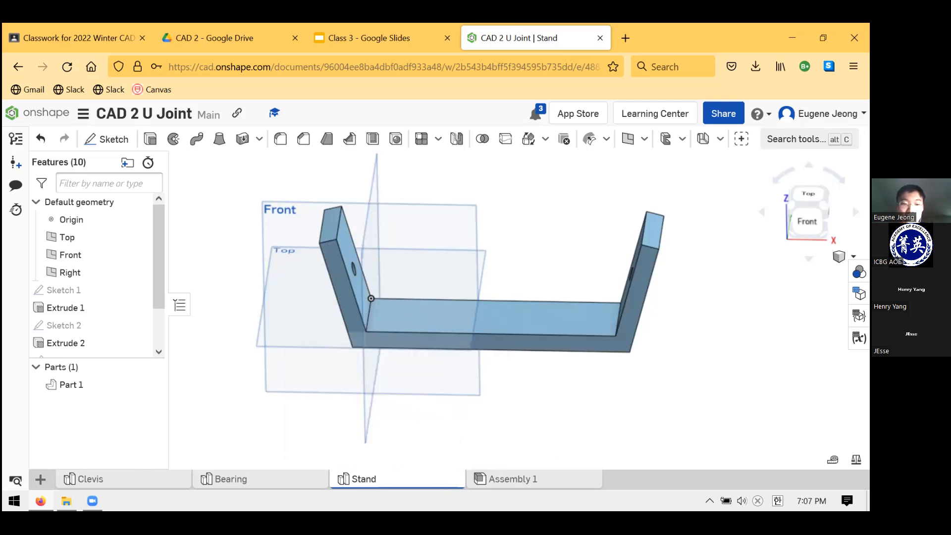
click(221, 483)
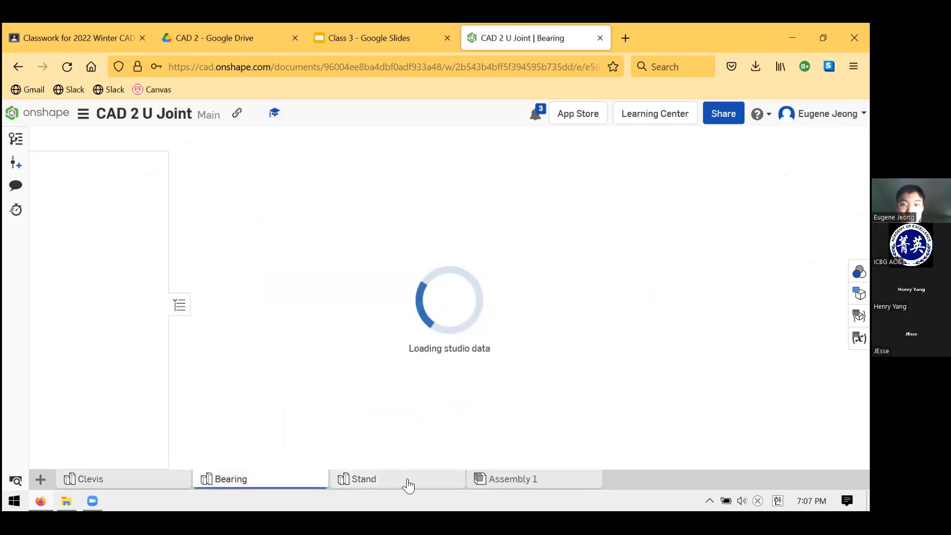
click(366, 481)
click(506, 480)
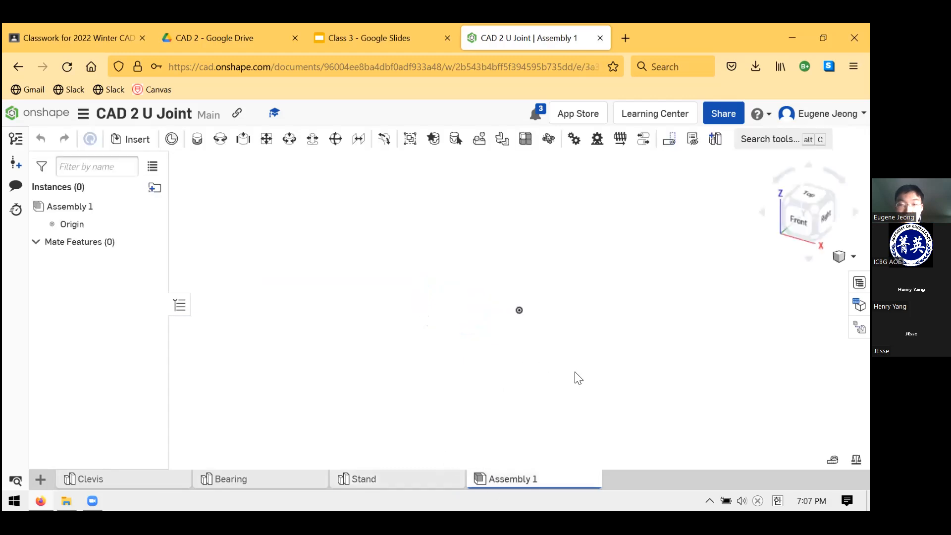
click(411, 39)
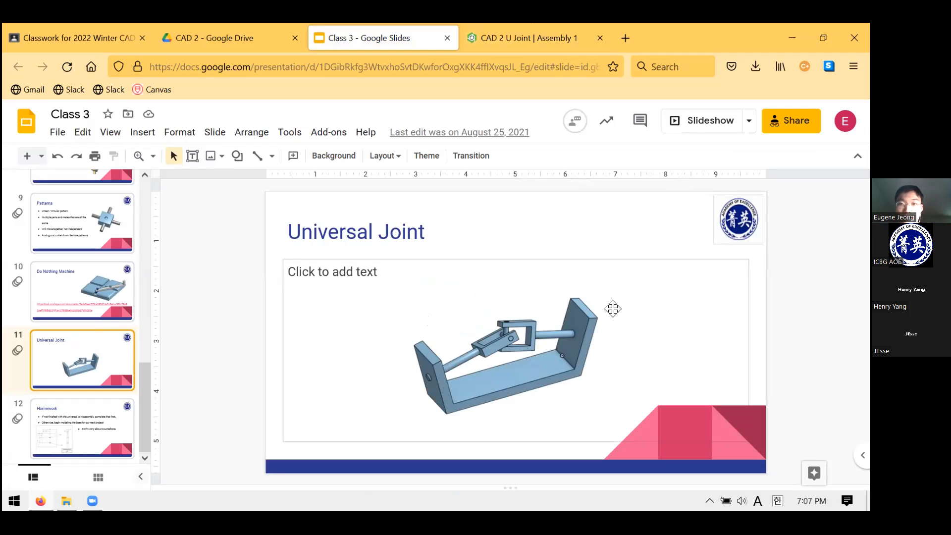
Switch back to Onshape and insert one Stand and one Bearing into Assembly 1, placing the Bearing above the Stand's base
click(515, 26)
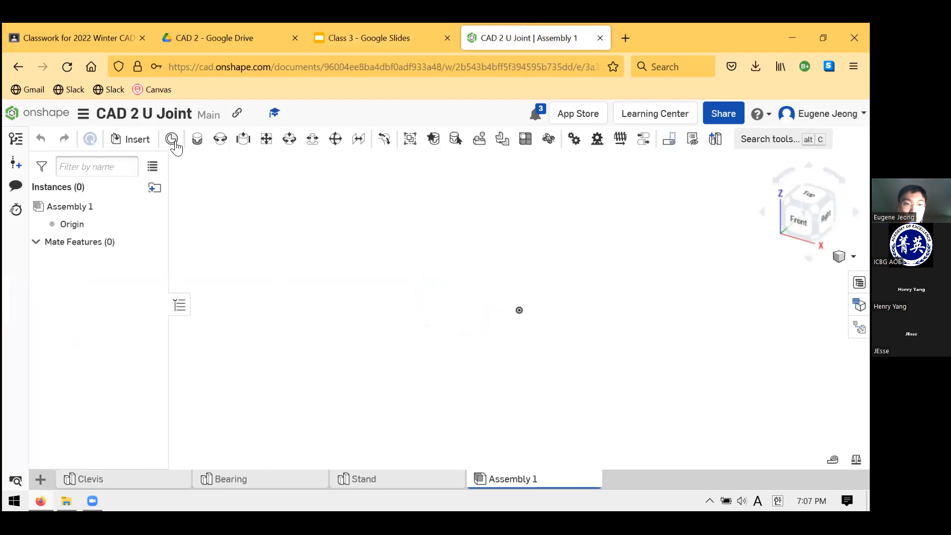
click(139, 144)
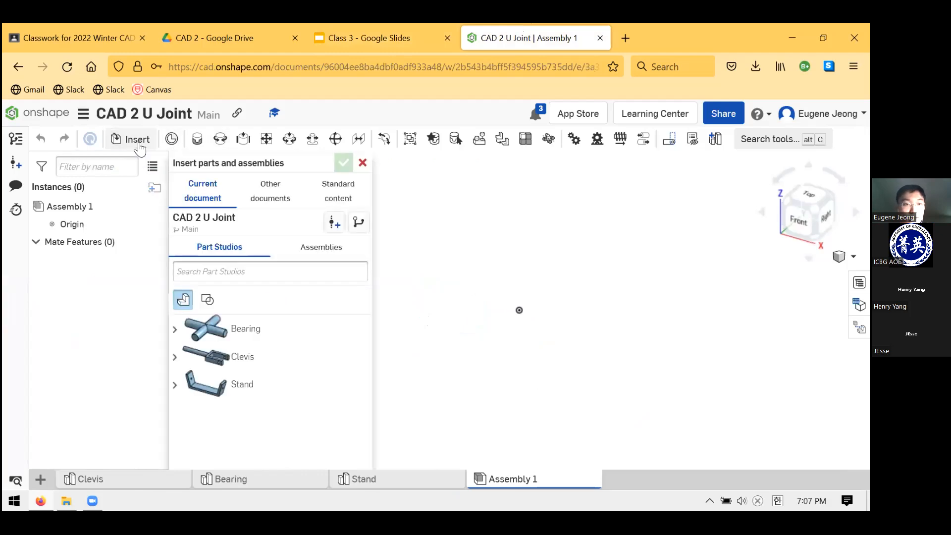
click(334, 389)
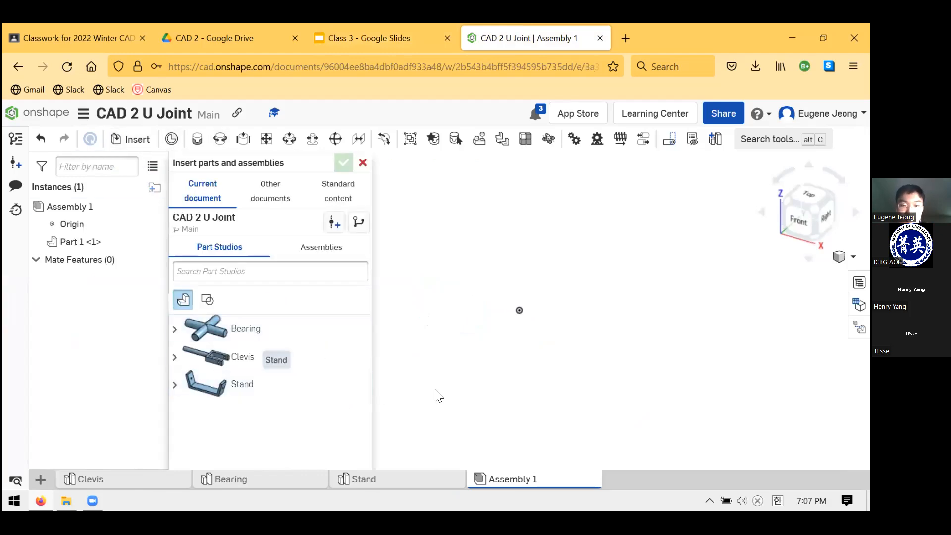
click(533, 378)
scroll(532, 372, down, 5)
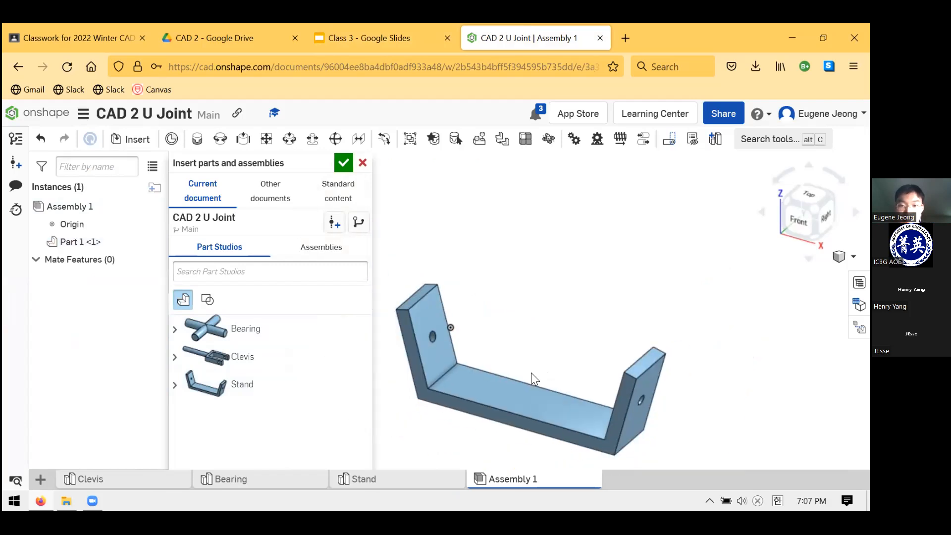
click(276, 329)
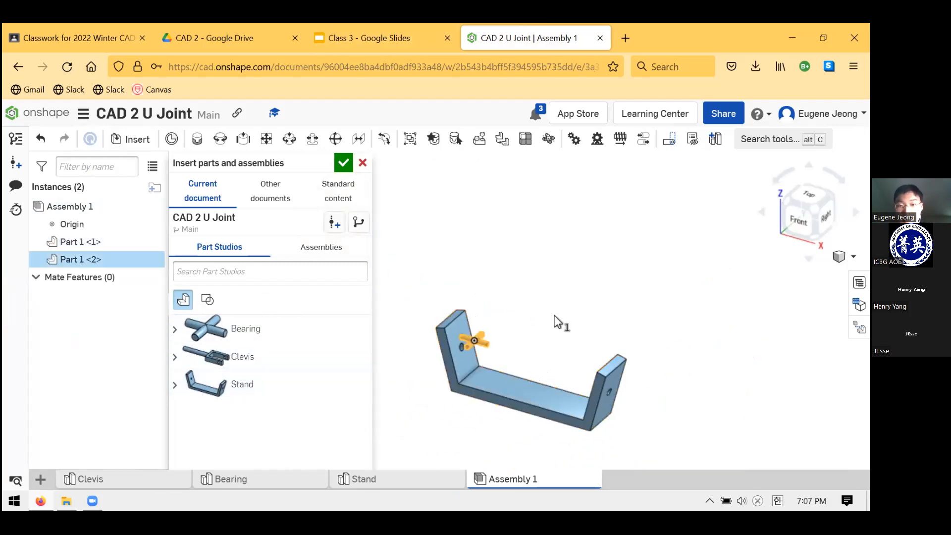
click(541, 330)
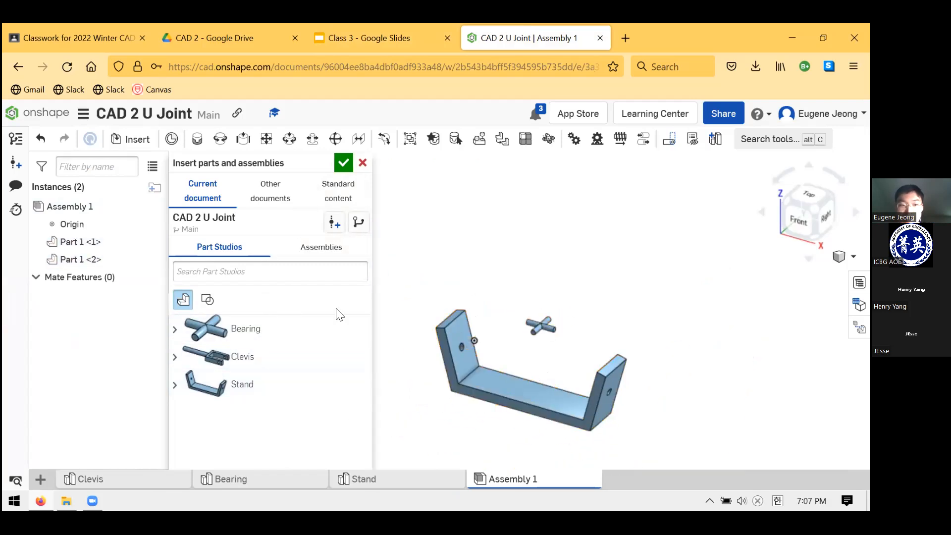
Insert two Clevis instances above the Stand and Bearing, and finish inserting parts
click(245, 361)
click(507, 285)
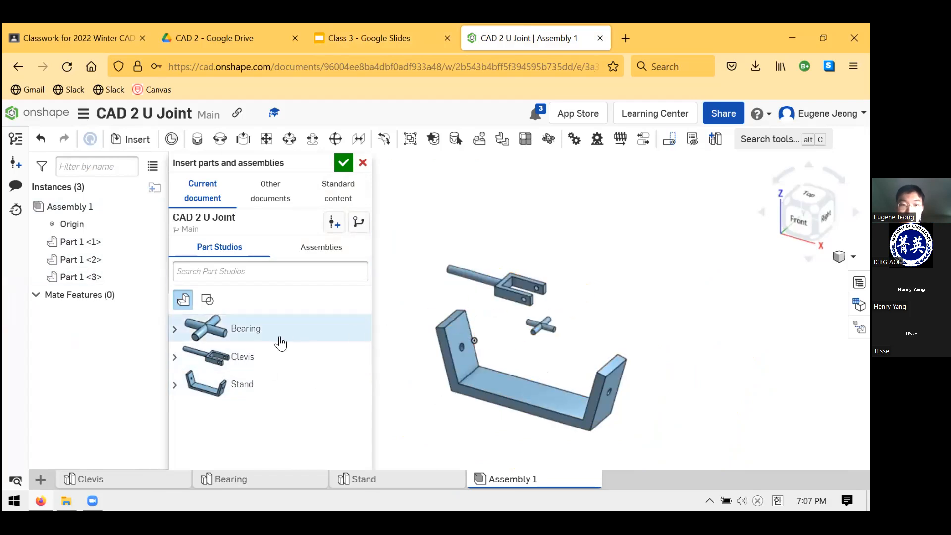
click(367, 344)
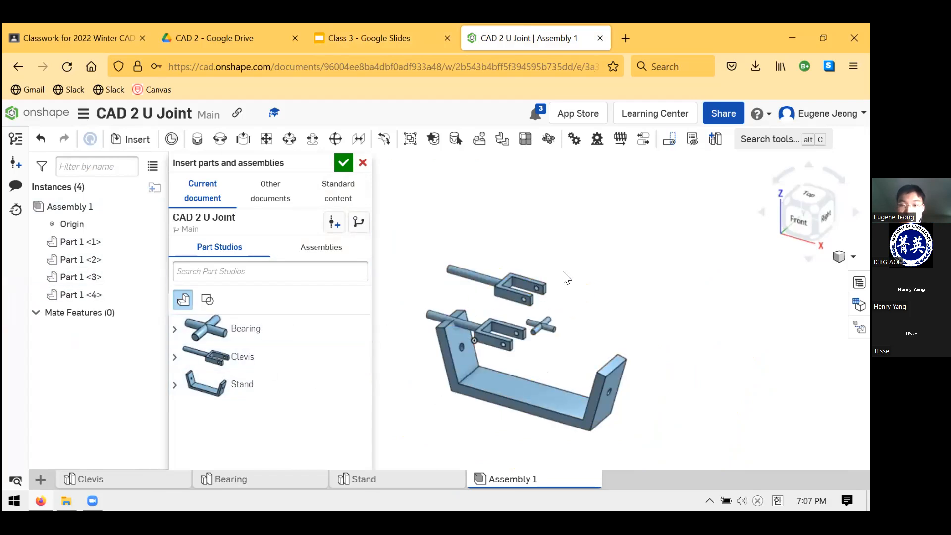
click(578, 323)
click(348, 164)
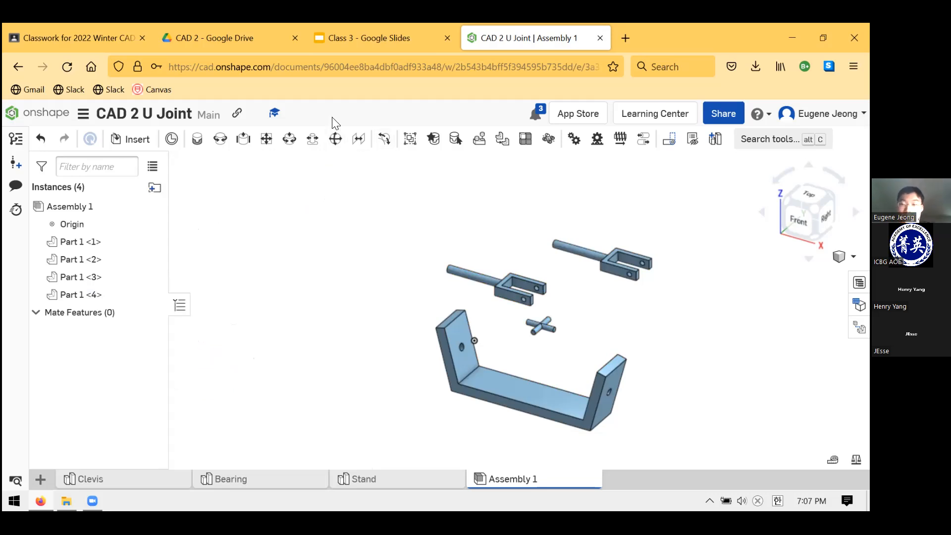
Move the unconstrained Stand freely around the assembly, leaving it beside the Bearing and clear of the origin
scroll(495, 268, up, 2)
scroll(514, 278, down, 4)
scroll(570, 333, up, 3)
right_drag(565, 335, 541, 344)
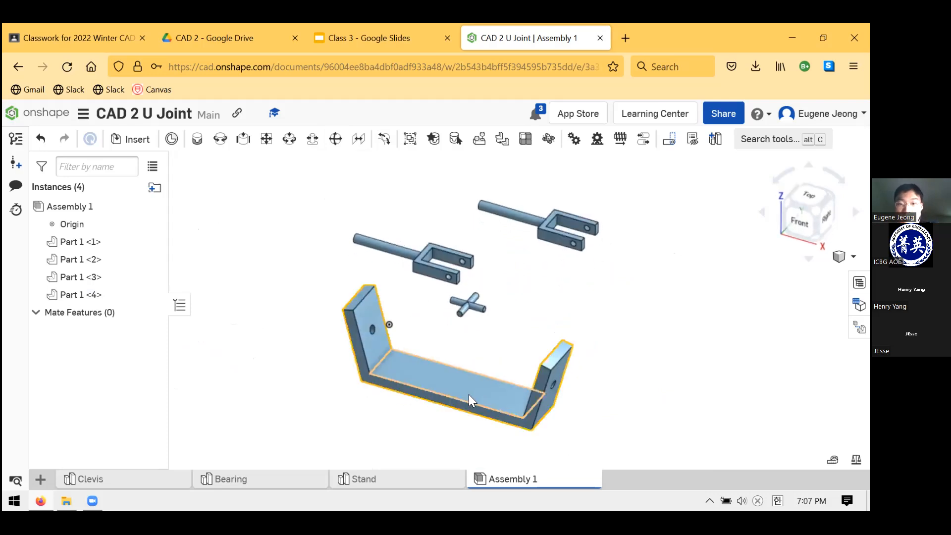
drag(551, 370, 420, 334)
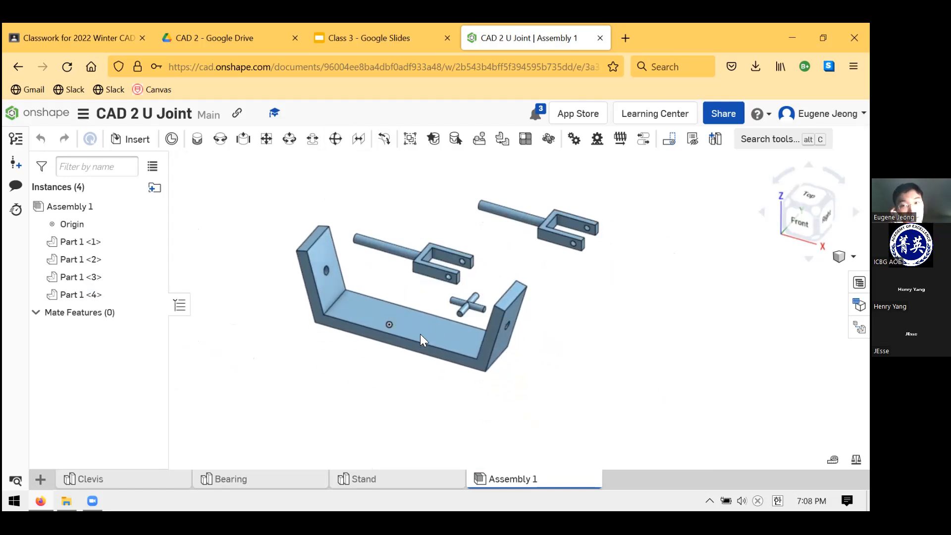
drag(419, 341, 394, 369)
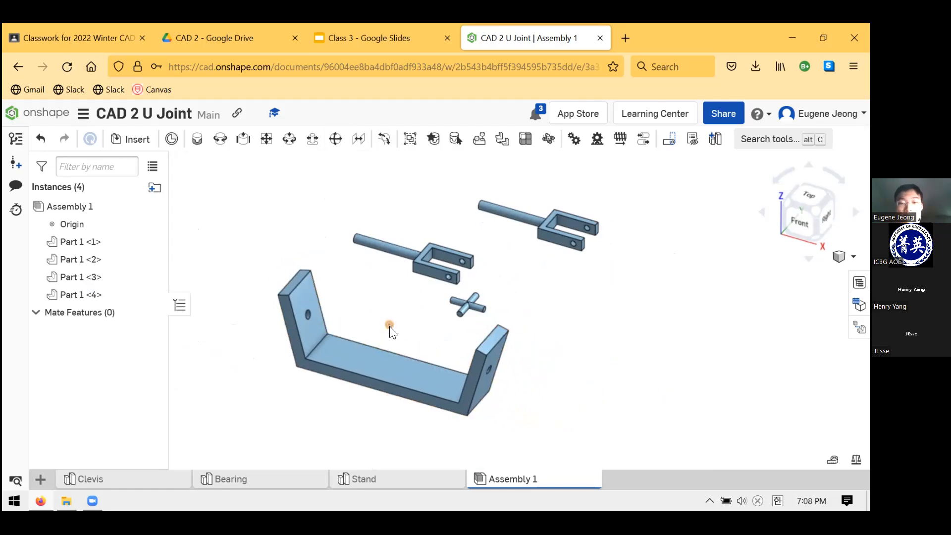
click(388, 325)
mouse_move(577, 368)
right_down()
mouse_move(585, 353)
mouse_move(572, 377)
mouse_move(576, 355)
right_up()
click(576, 356)
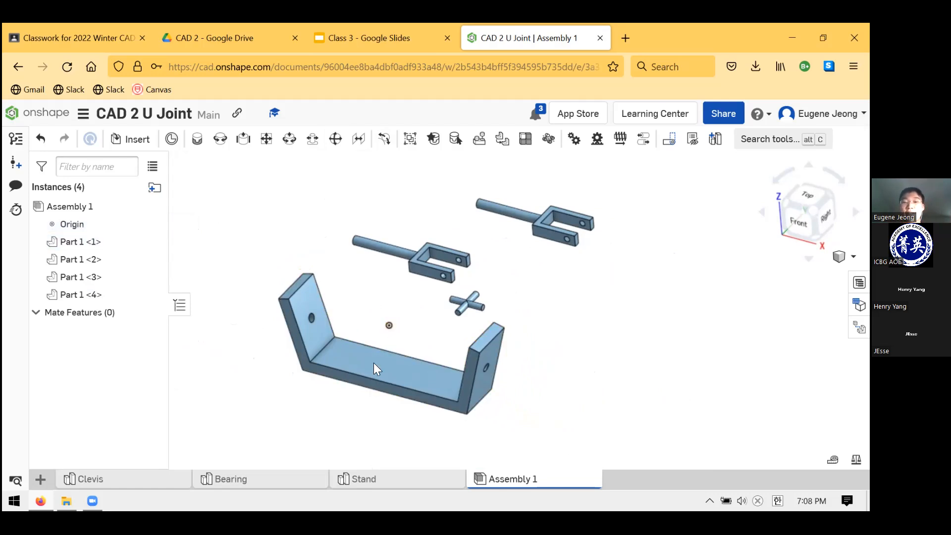
drag(367, 368, 824, 336)
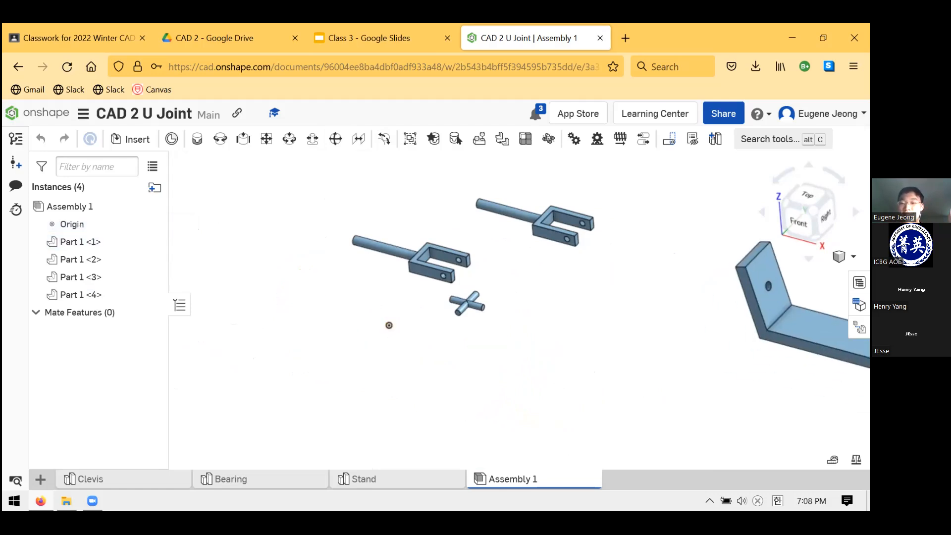
scroll(594, 354, down, 5)
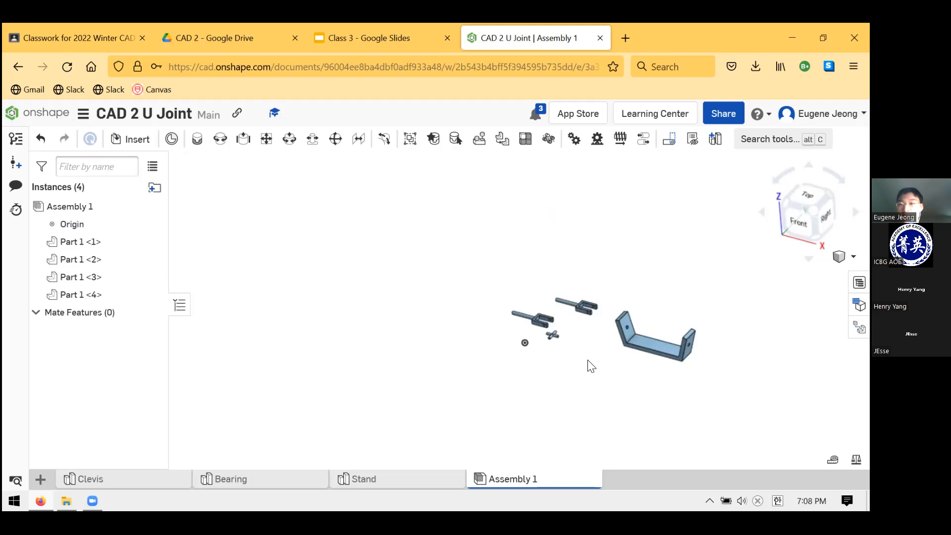
scroll(567, 354, up, 5)
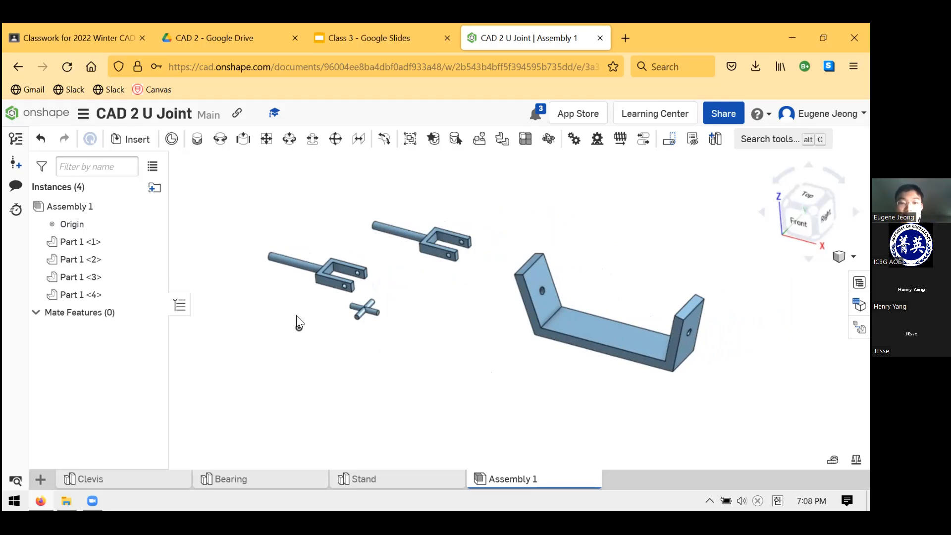
drag(582, 328, 472, 350)
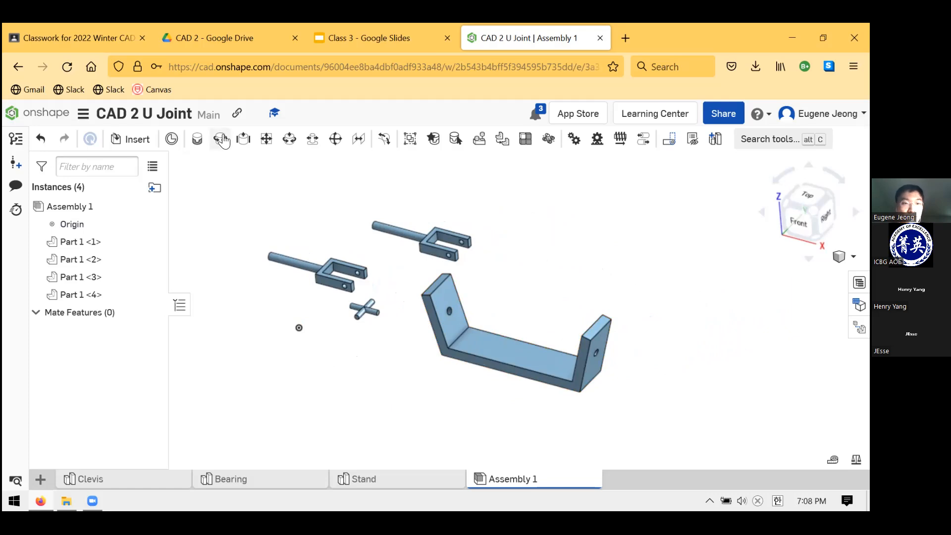
Try to fasten the centre of the Stand's underside to the assembly origin with a Fastened mate
click(196, 141)
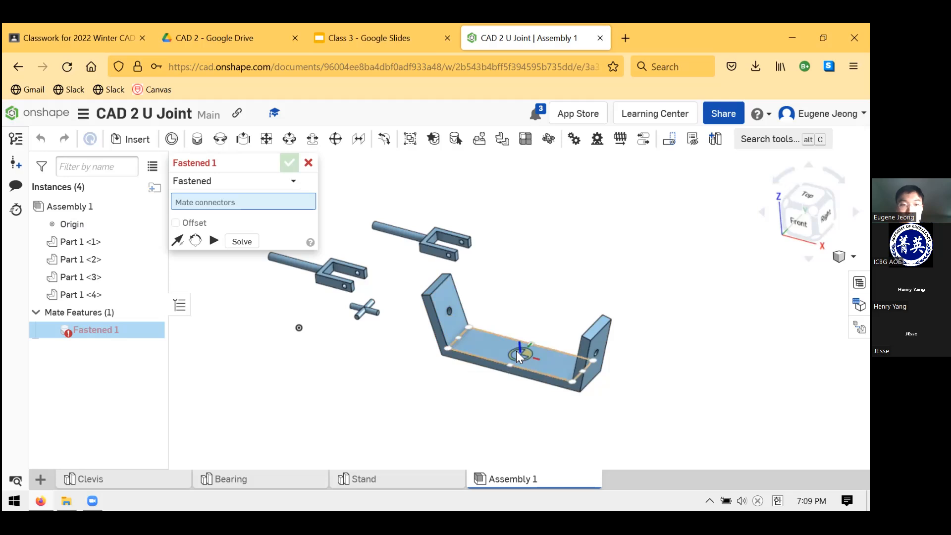
right_drag(519, 418, 514, 364)
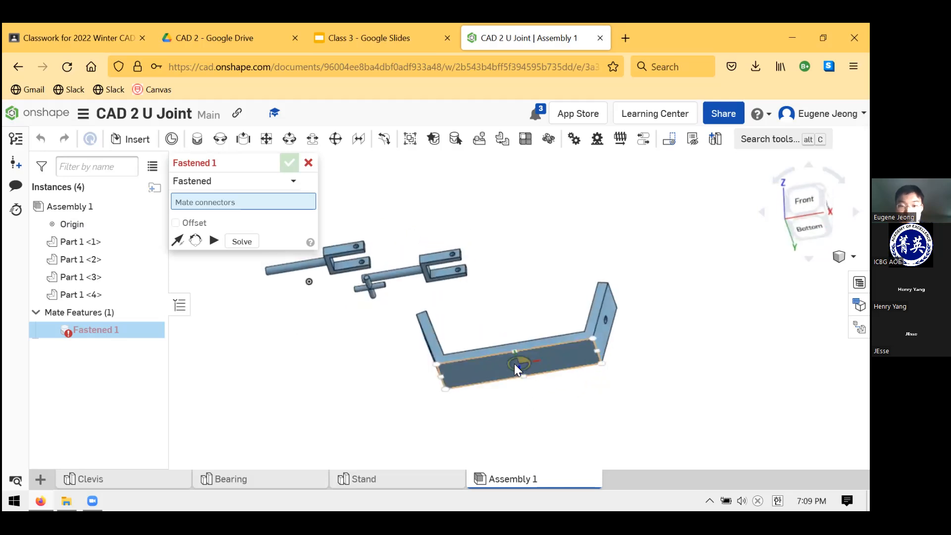
click(515, 364)
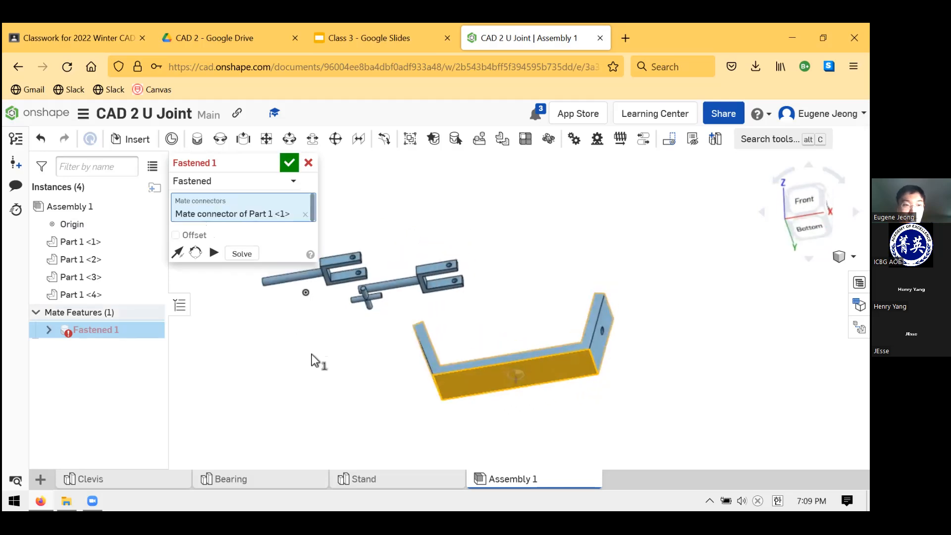
key(shift+7)
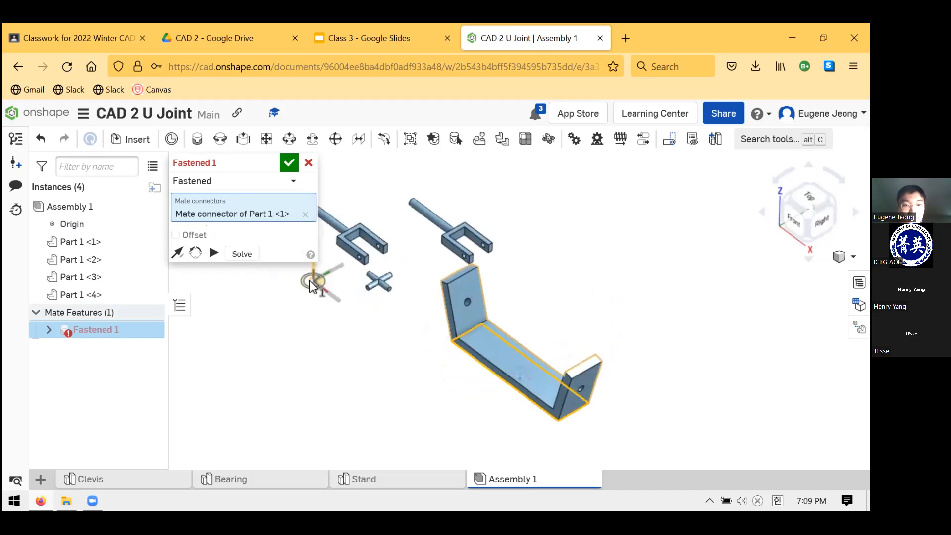
click(313, 281)
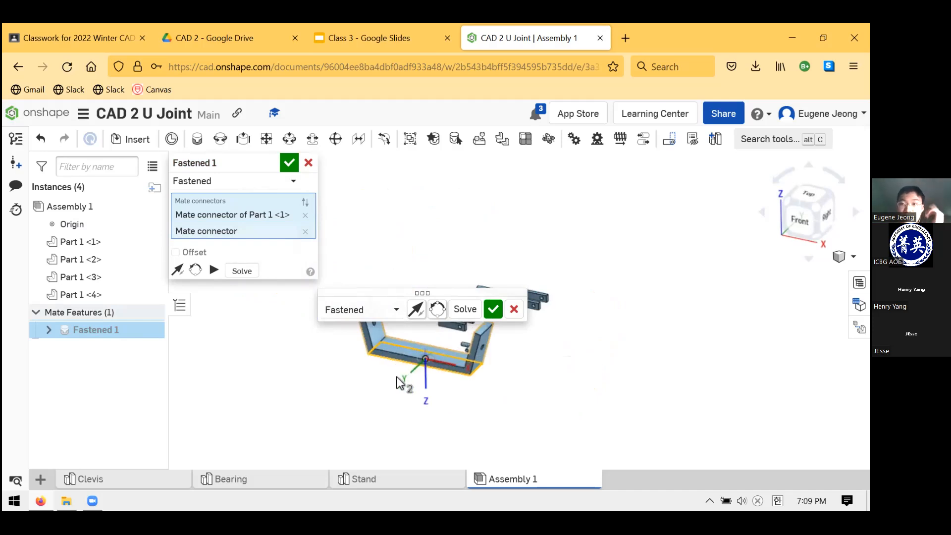
click(514, 309)
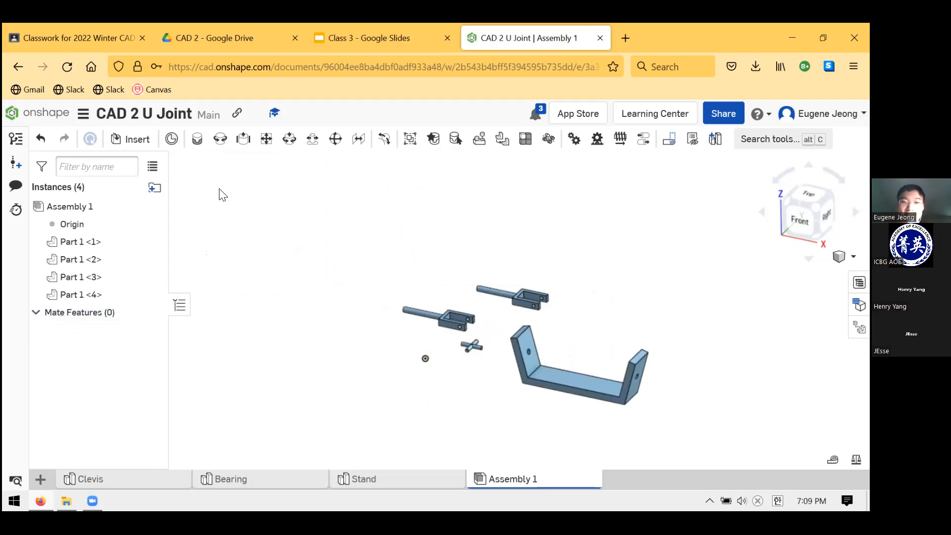
Start a Fastened mate and select the centre of the Stand's underside as the first mate connector
click(197, 139)
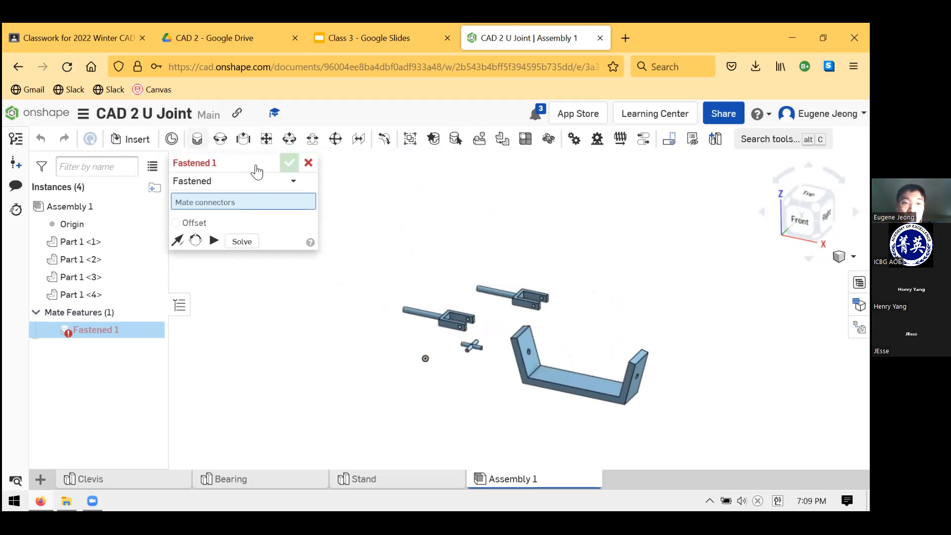
mouse_move(248, 163)
mouse_down()
mouse_move(242, 238)
mouse_move(224, 222)
mouse_move(268, 173)
mouse_move(255, 163)
mouse_move(250, 178)
mouse_up()
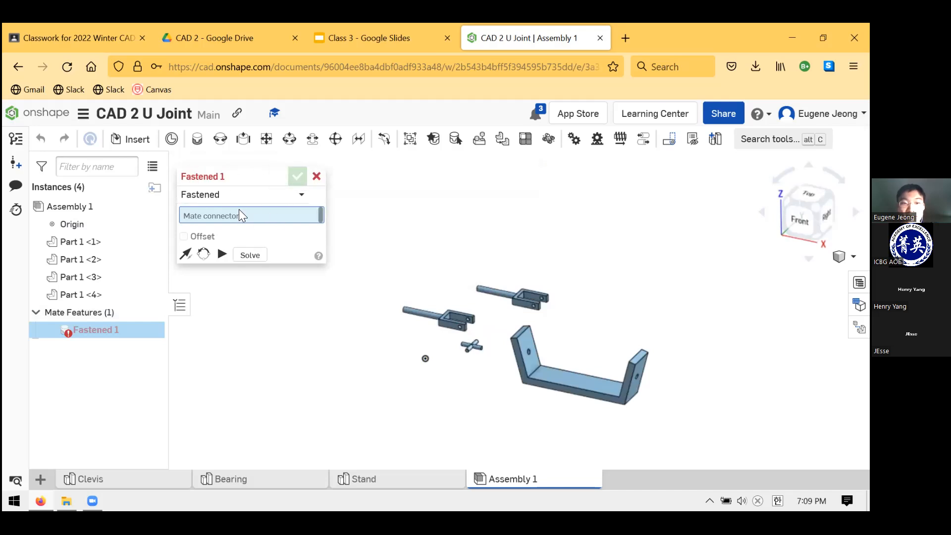
mouse_move(339, 386)
right_down()
mouse_move(332, 358)
mouse_move(337, 383)
right_up()
right_drag(445, 388, 508, 409)
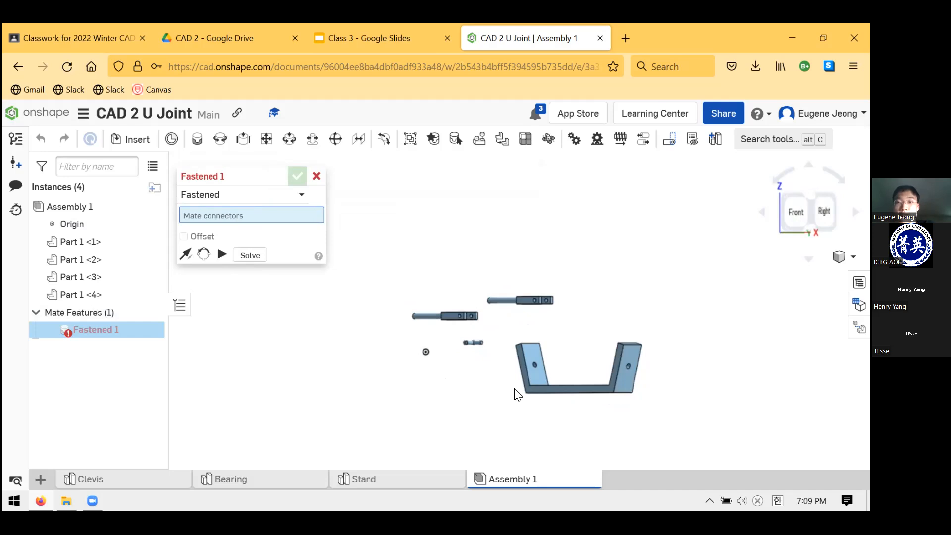
right_drag(577, 433, 550, 378)
mouse_move(552, 423)
right_down()
mouse_move(543, 404)
mouse_move(557, 410)
right_up()
scroll(559, 411, down, 3)
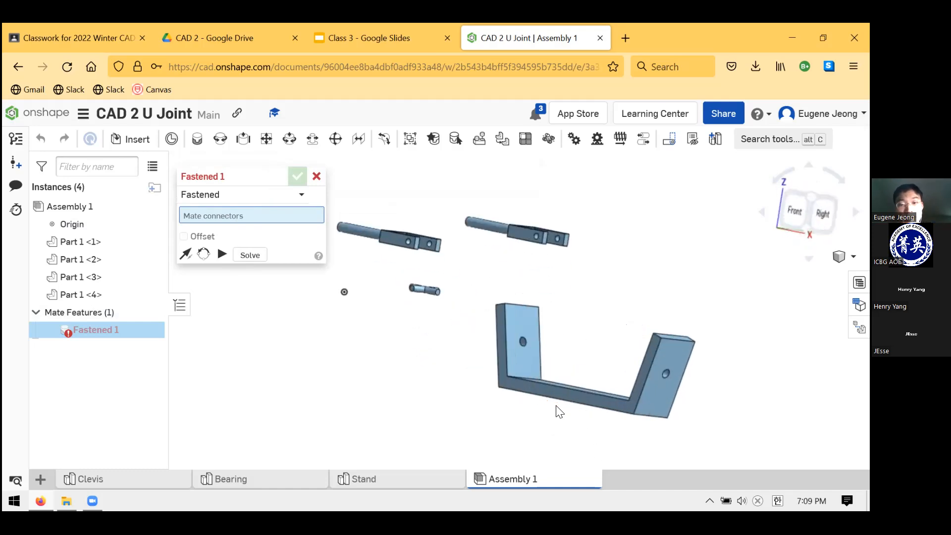
right_drag(545, 440, 538, 399)
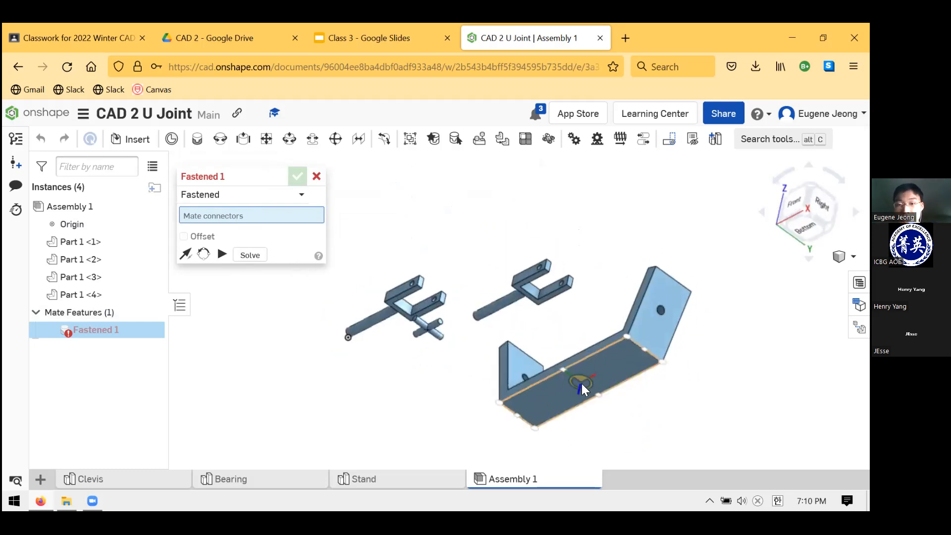
click(581, 384)
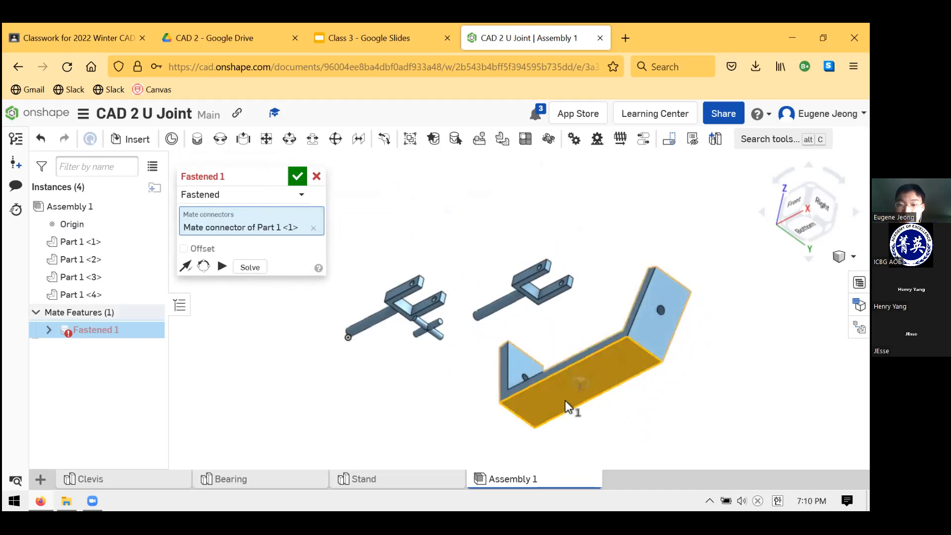
Select the assembly origin as the second connector so the Stand's underside is centred on it
scroll(609, 434, down, 3)
scroll(580, 385, up, 5)
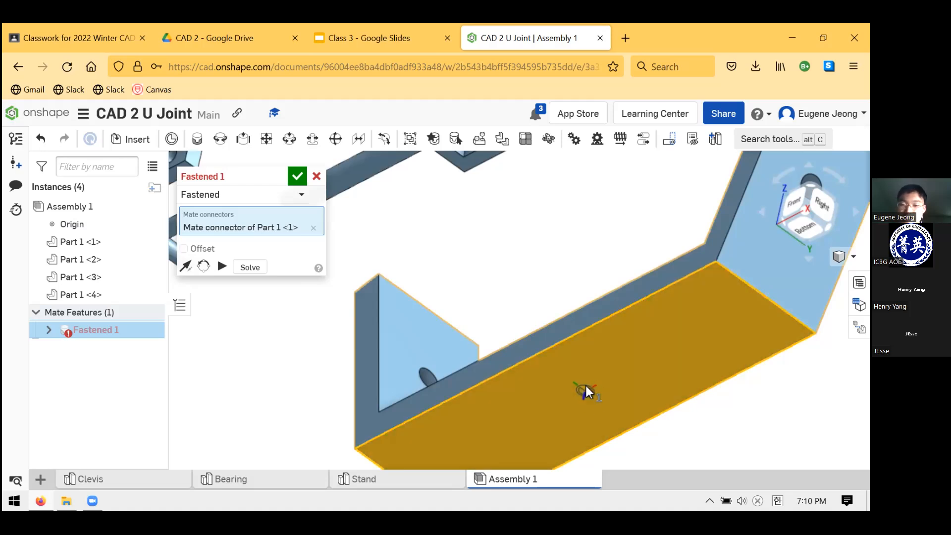
right_drag(577, 377, 578, 406)
scroll(579, 402, up, 2)
scroll(578, 404, down, 5)
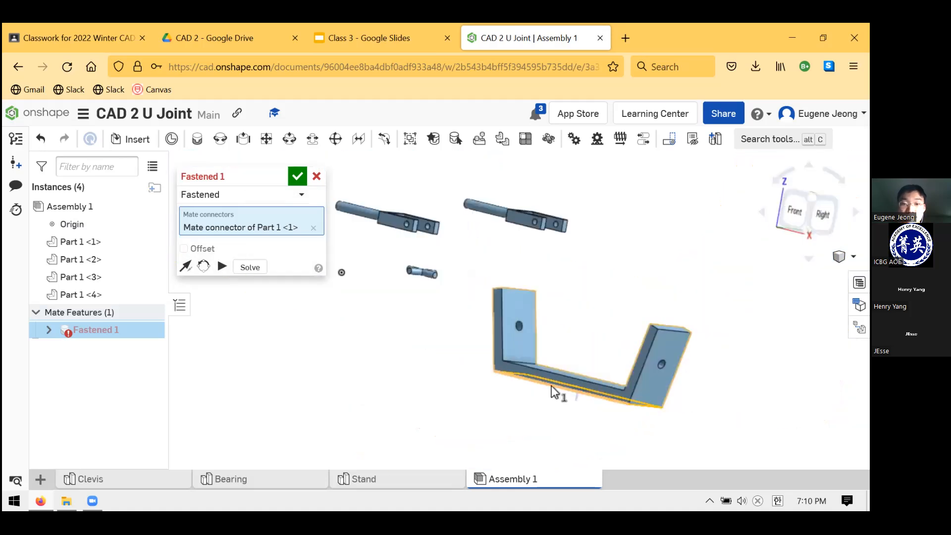
right_drag(503, 346, 444, 341)
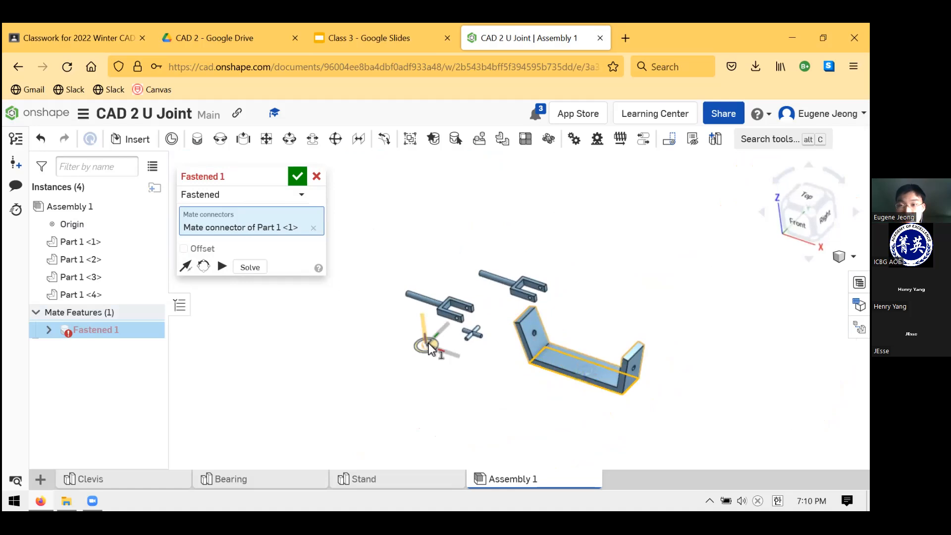
click(429, 347)
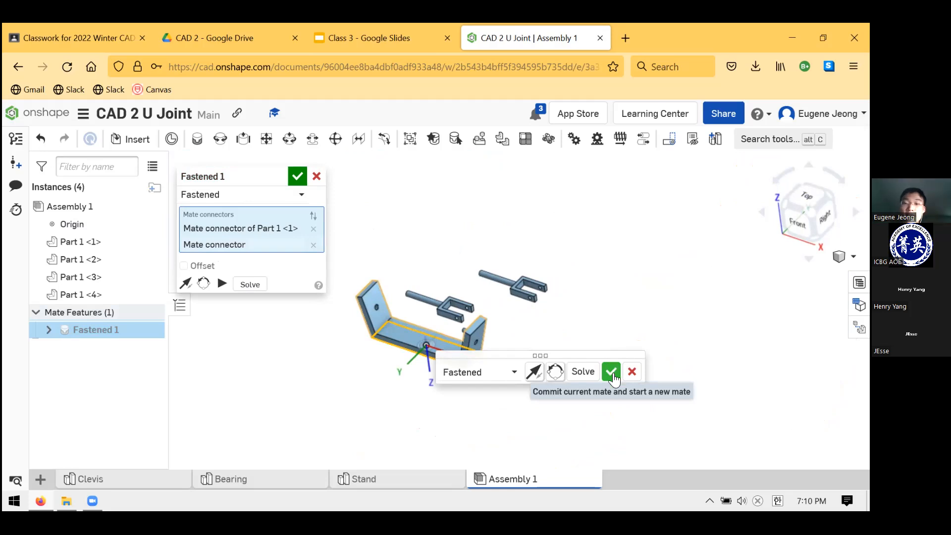
Flip the mate's primary axis back and forth, ending with the Stand's arms pointing up
click(531, 374)
click(532, 375)
click(531, 374)
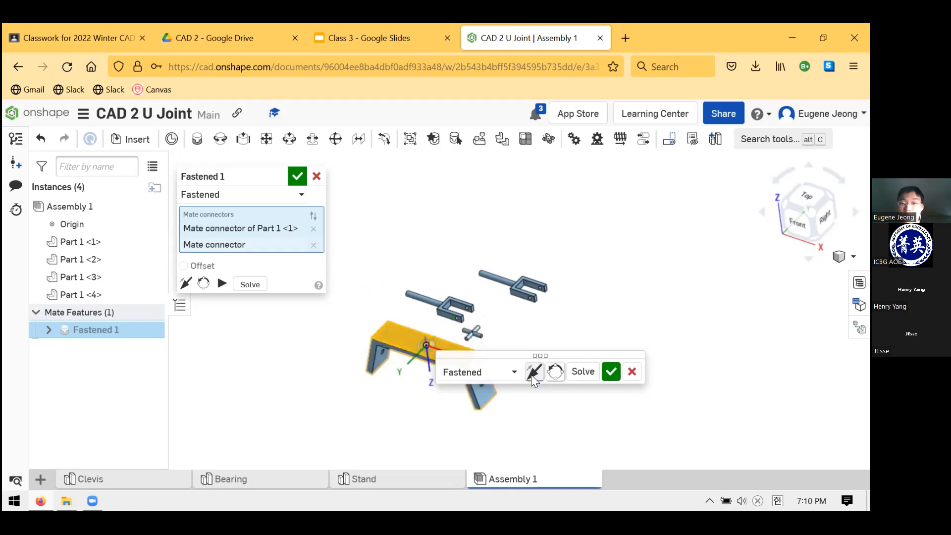
click(533, 373)
click(533, 373)
click(533, 373)
click(533, 373)
click(533, 373)
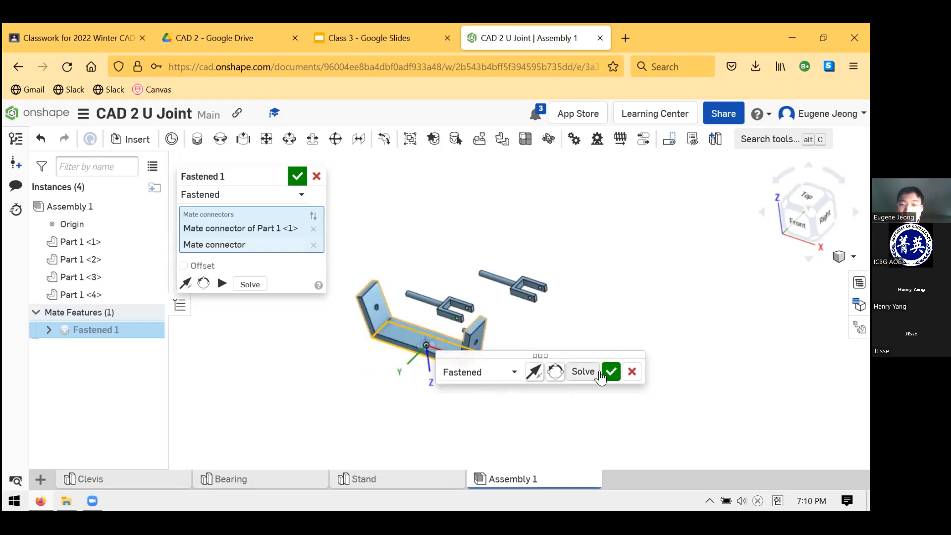
Reorient the secondary axis of the Stand's Fastened mate by a half turn, commit it and cancel the extra mate
click(548, 375)
click(548, 375)
click(548, 375)
click(548, 376)
click(548, 375)
click(548, 376)
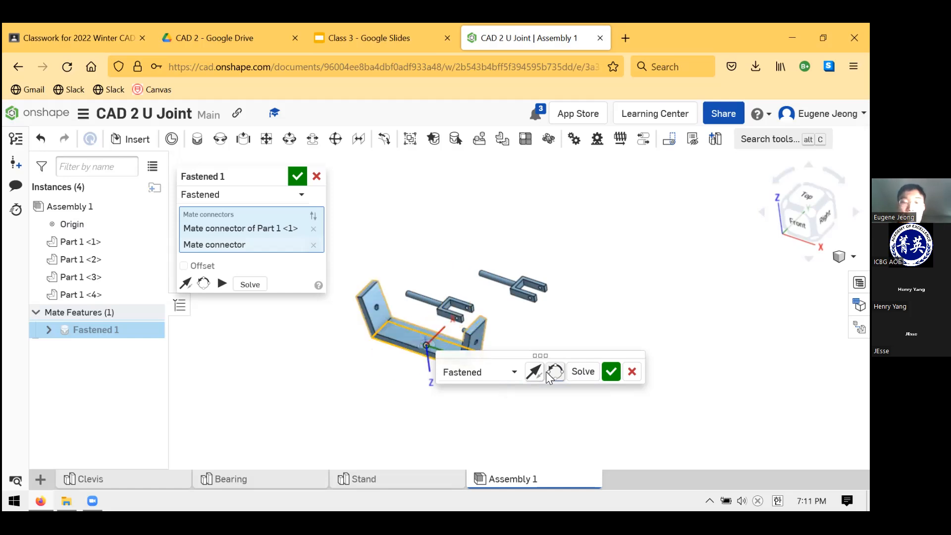
click(611, 372)
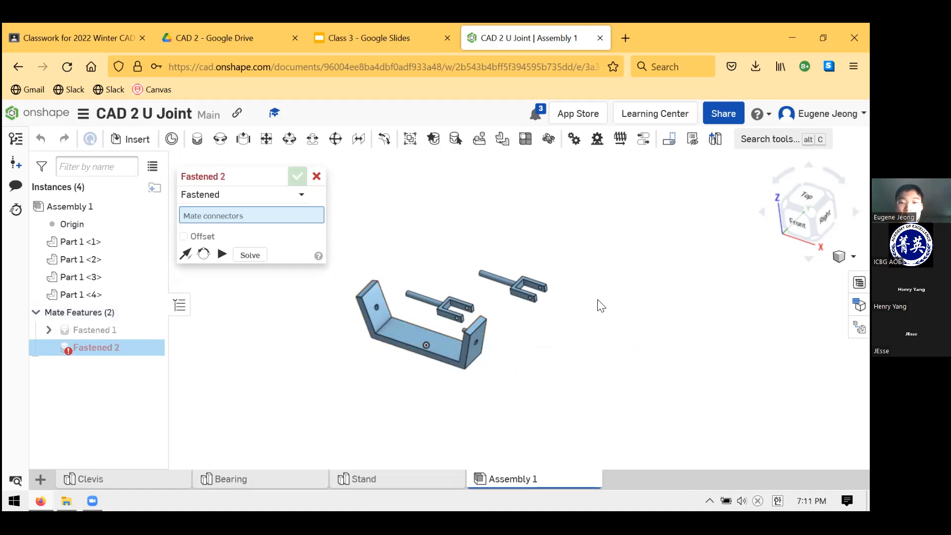
right_drag(447, 290, 530, 368)
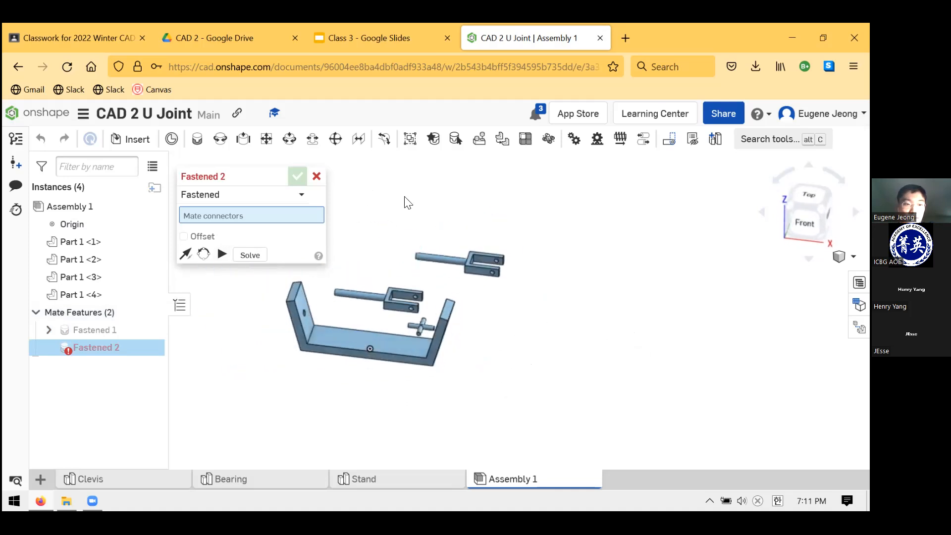
key(Escape)
Move one Clevis near the Stand's left arm and the other across to its right arm
mouse_move(495, 312)
right_down()
mouse_move(565, 322)
mouse_move(555, 354)
mouse_move(567, 318)
mouse_move(542, 350)
mouse_move(573, 352)
mouse_move(511, 308)
mouse_move(471, 258)
mouse_move(639, 268)
mouse_move(605, 260)
mouse_move(591, 218)
mouse_move(616, 234)
mouse_move(612, 278)
mouse_move(490, 303)
right_up()
scroll(434, 287, up, 3)
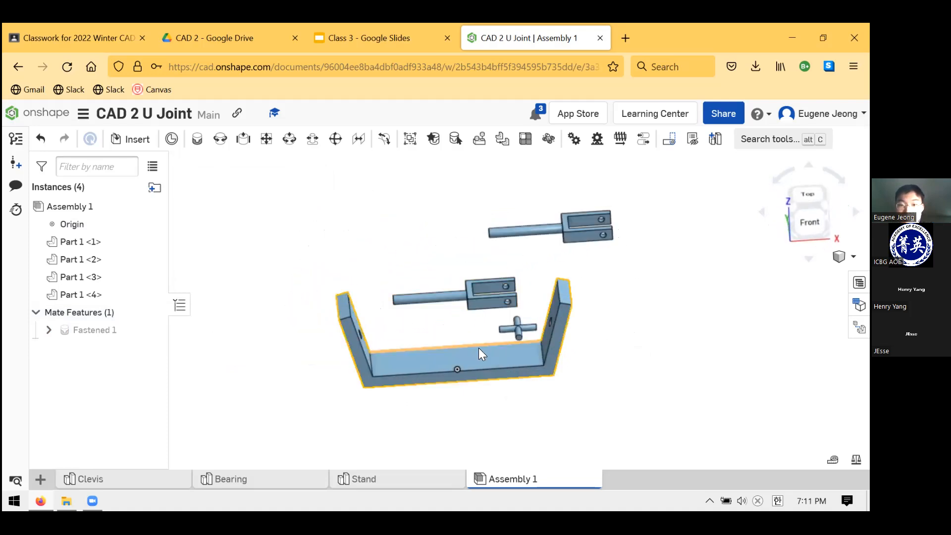
right_drag(557, 324, 535, 328)
scroll(537, 332, down, 2)
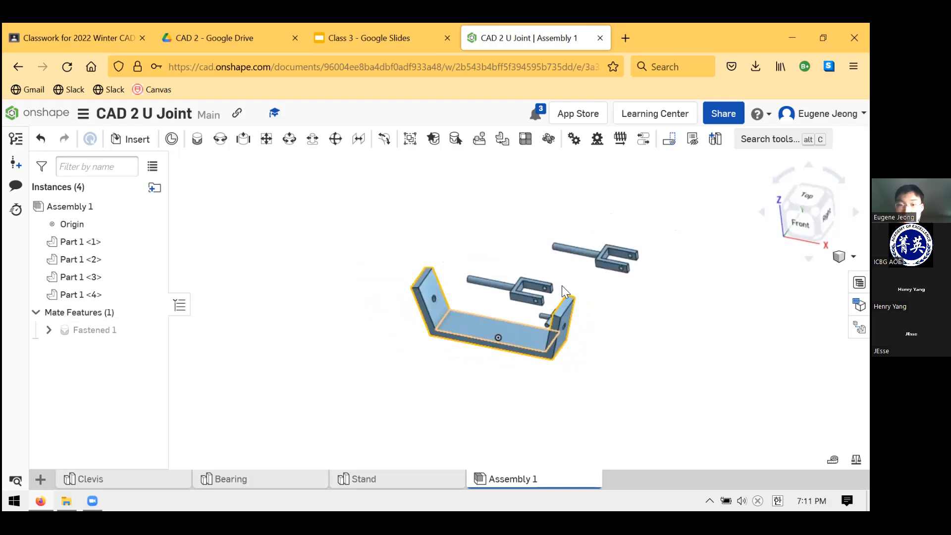
scroll(562, 285, up, 3)
right_drag(562, 285, 673, 337)
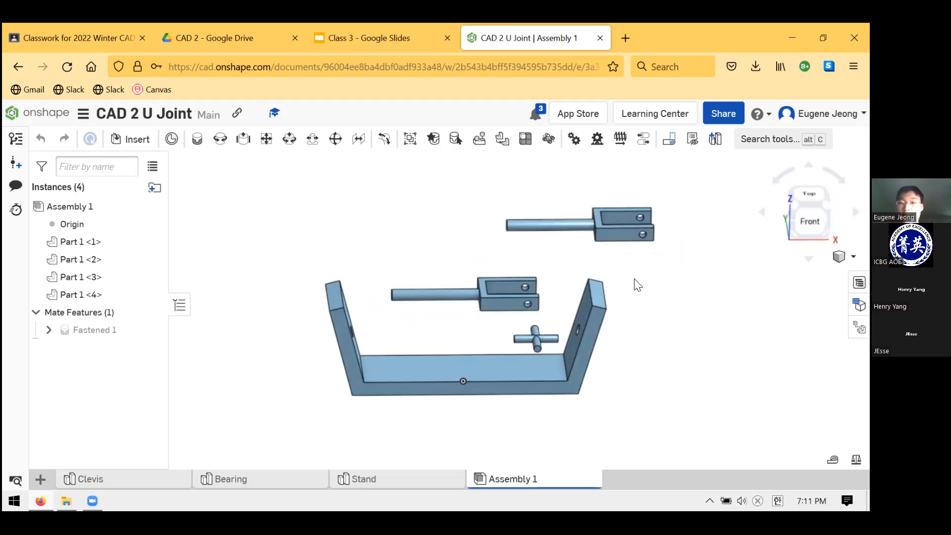
drag(402, 330, 352, 321)
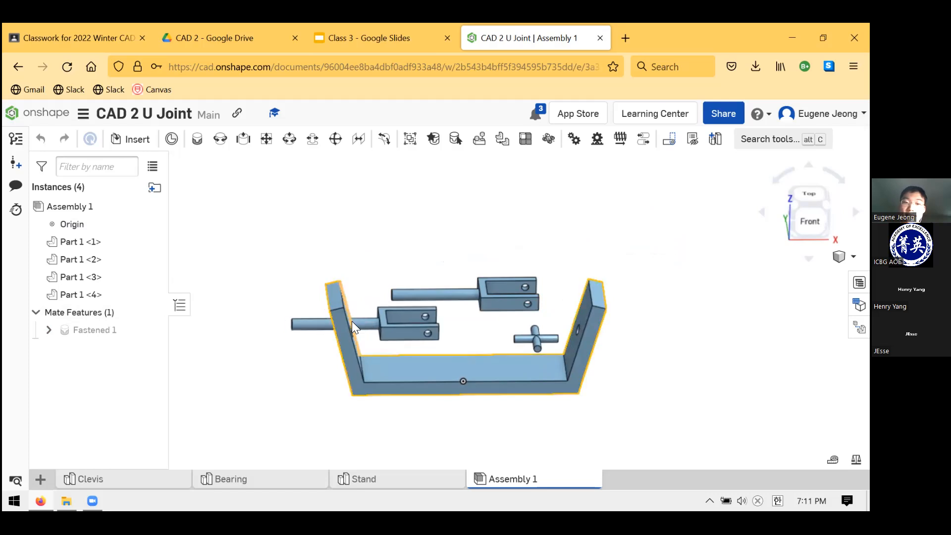
drag(468, 297, 634, 306)
right_drag(633, 389, 629, 352)
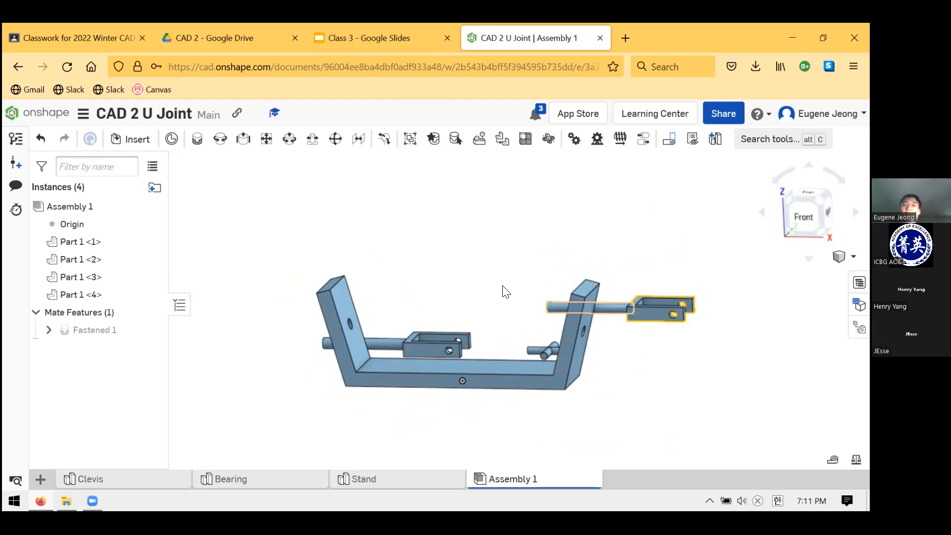
Dismiss the rendering performance notice, then start a Cylindrical mate and select the left Clevis's shaft as the first connector
scroll(347, 315, up, 5)
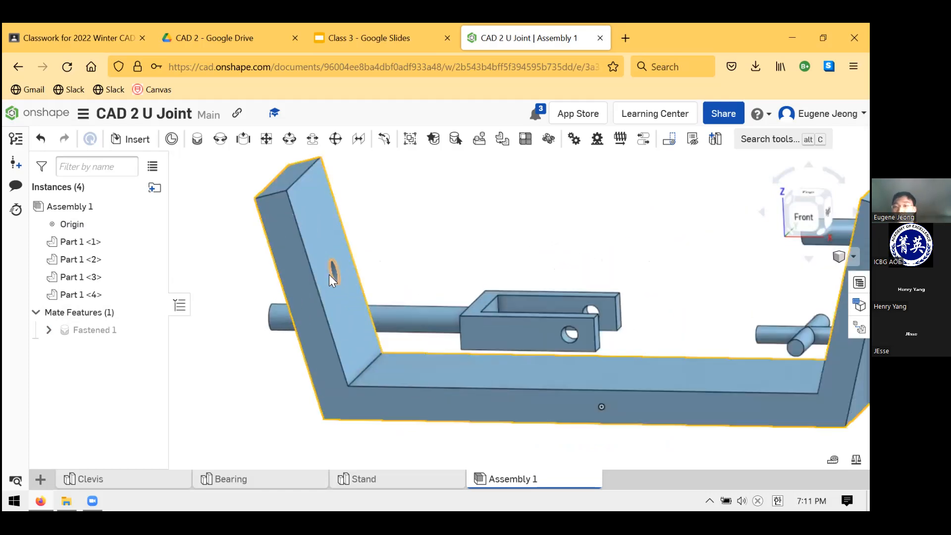
right_drag(449, 242, 505, 279)
scroll(455, 258, down, 5)
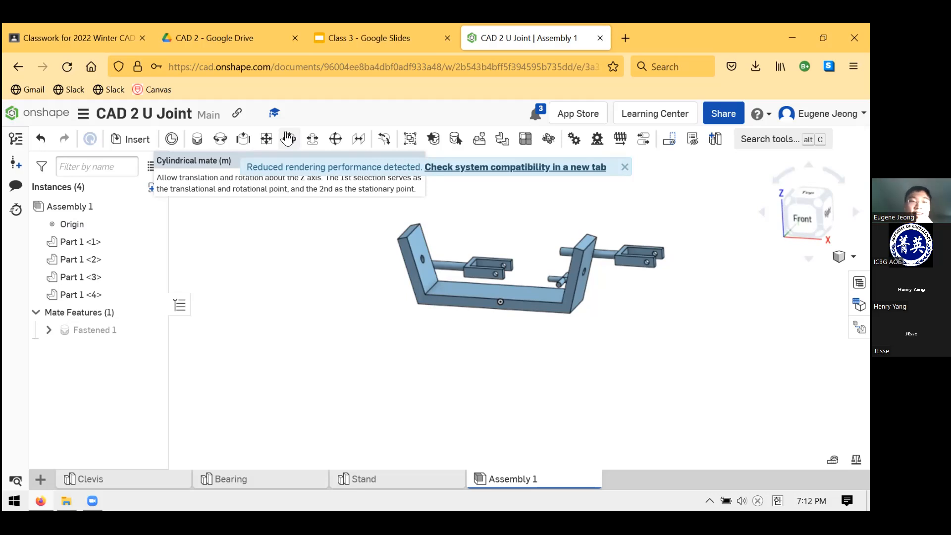
click(624, 168)
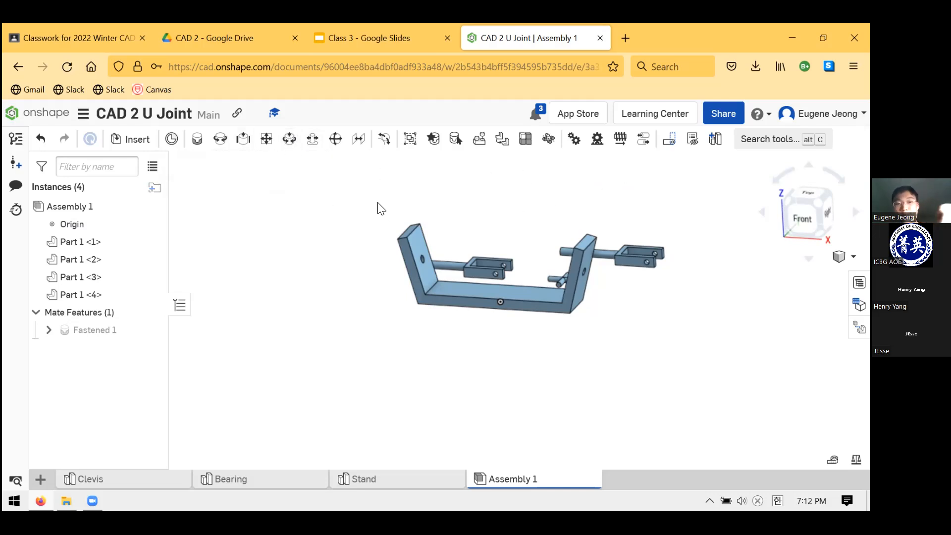
key(c)
right_drag(486, 333, 512, 266)
scroll(515, 267, up, 3)
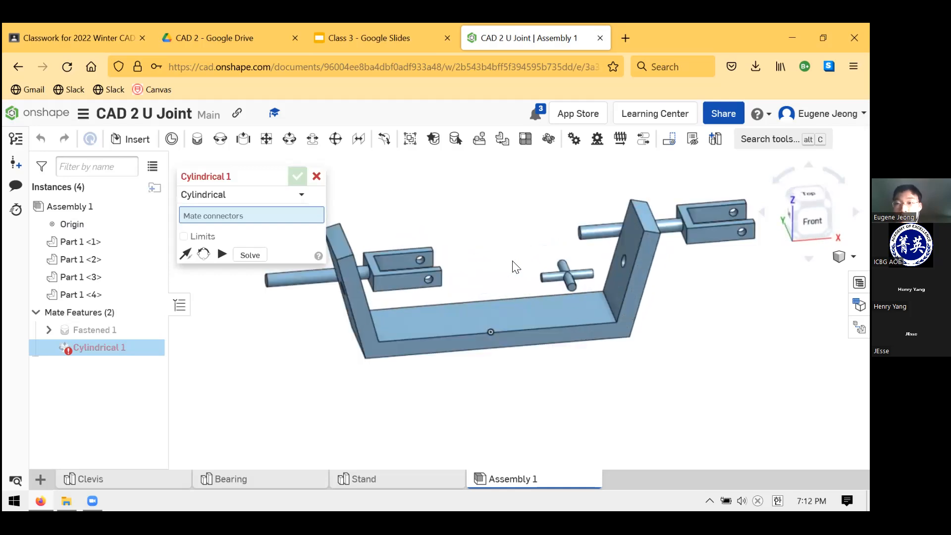
scroll(515, 266, up, 1)
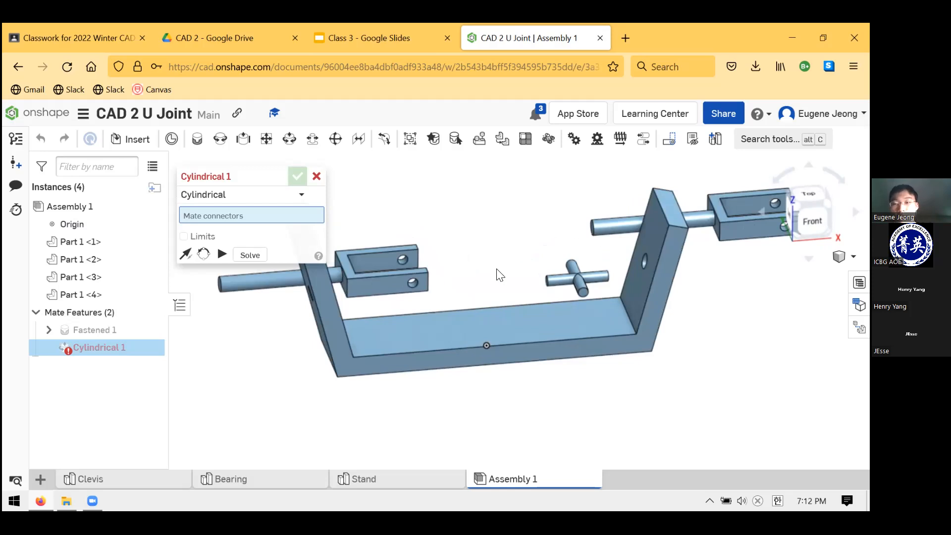
right_drag(514, 270, 526, 310)
scroll(525, 306, down, 3)
scroll(489, 275, up, 2)
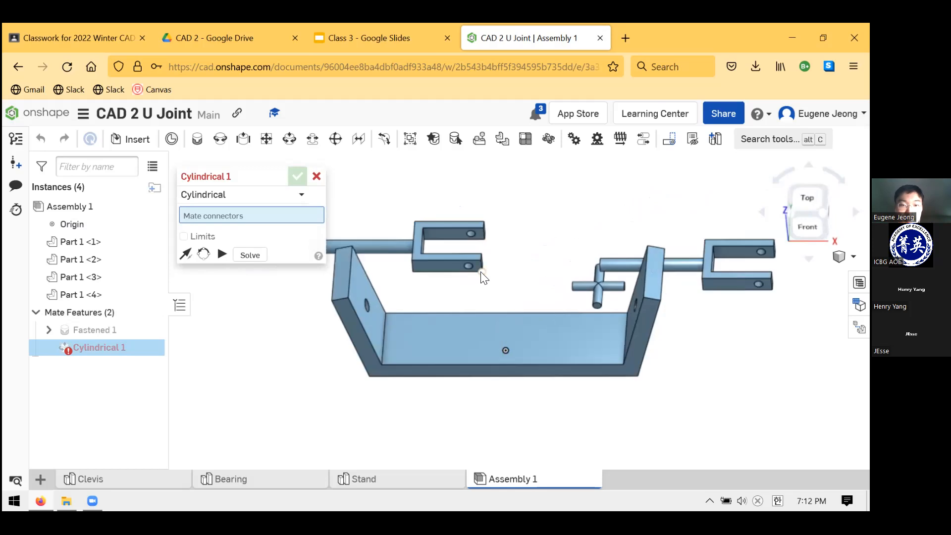
right_drag(441, 311, 389, 288)
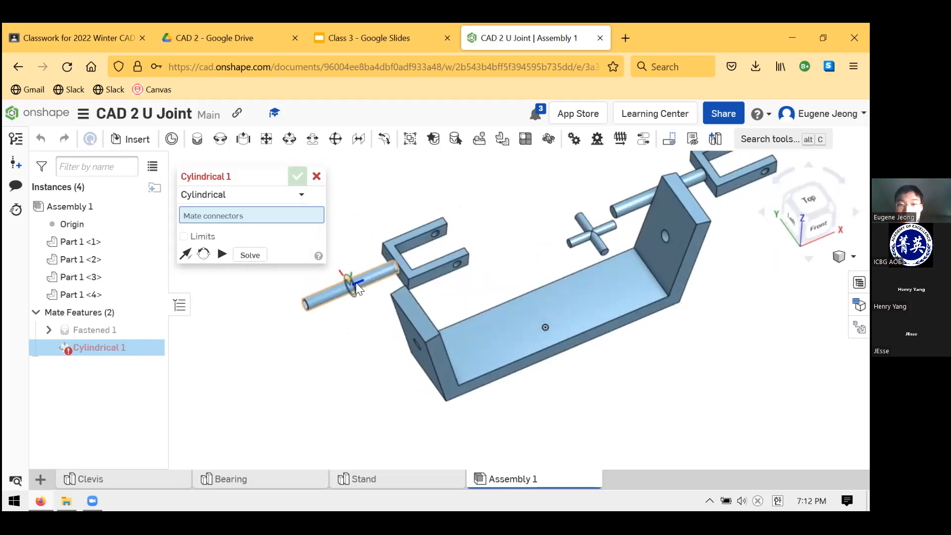
click(357, 283)
Mate the Clevis's shaft to the hole in the Stand's left arm, commit the Cylindrical mate and cancel the extra one
scroll(389, 340, up, 2)
right_drag(398, 340, 357, 381)
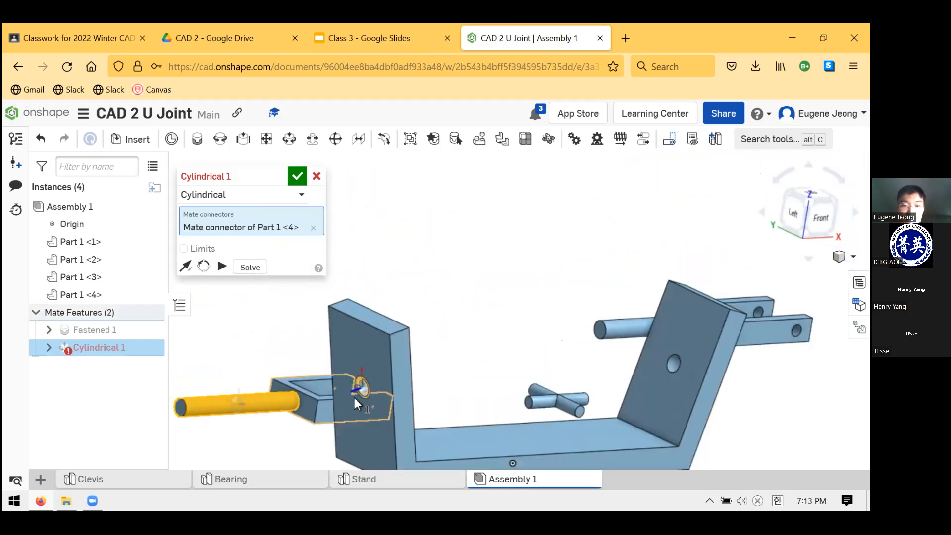
scroll(332, 411, down, 3)
scroll(286, 431, up, 6)
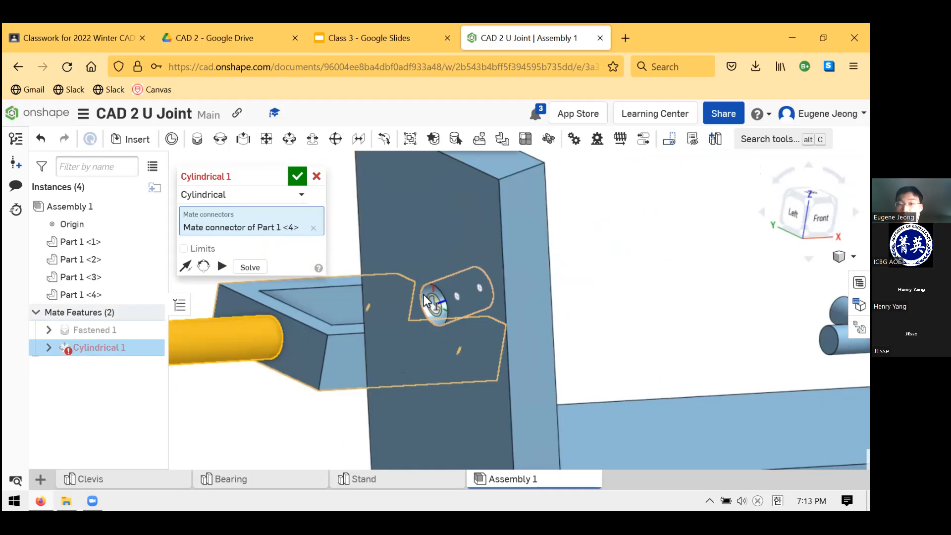
click(424, 295)
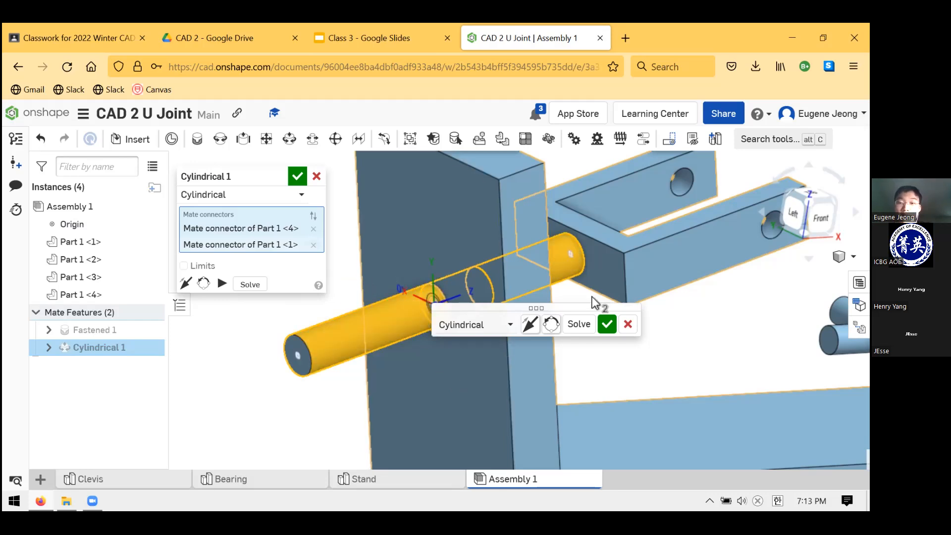
click(607, 324)
right_drag(682, 346, 622, 364)
scroll(609, 358, up, 3)
scroll(605, 353, down, 4)
drag(630, 288, 571, 341)
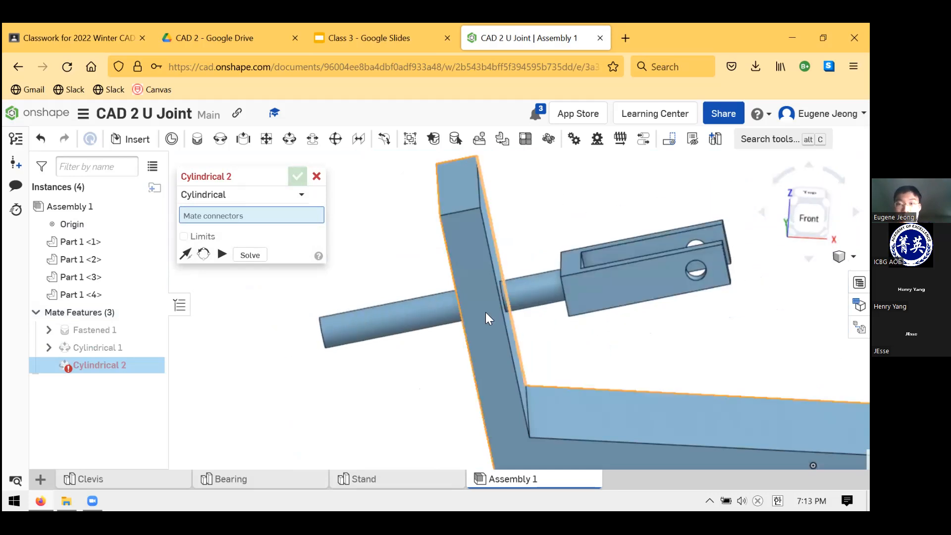
click(317, 177)
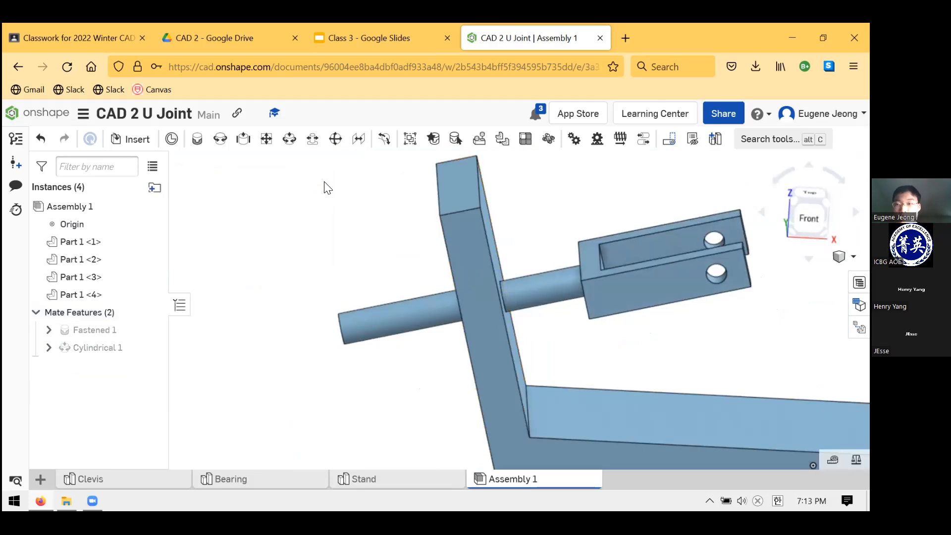
Turn the mated Clevis about its shaft axis in the Stand's left hole to test the Cylindrical mate
scroll(425, 259, down, 5)
scroll(548, 314, up, 2)
scroll(526, 310, down, 2)
scroll(612, 265, up, 3)
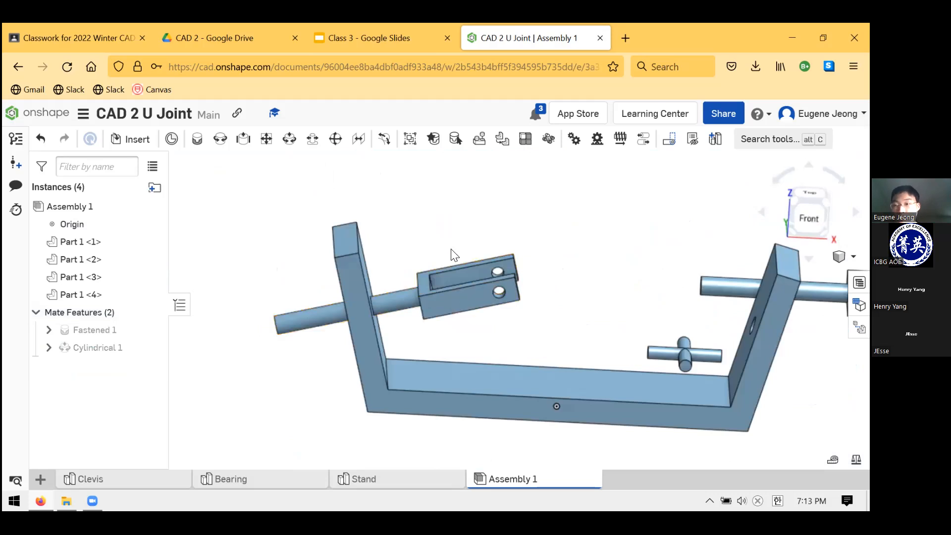
drag(448, 224, 431, 291)
scroll(569, 314, down, 5)
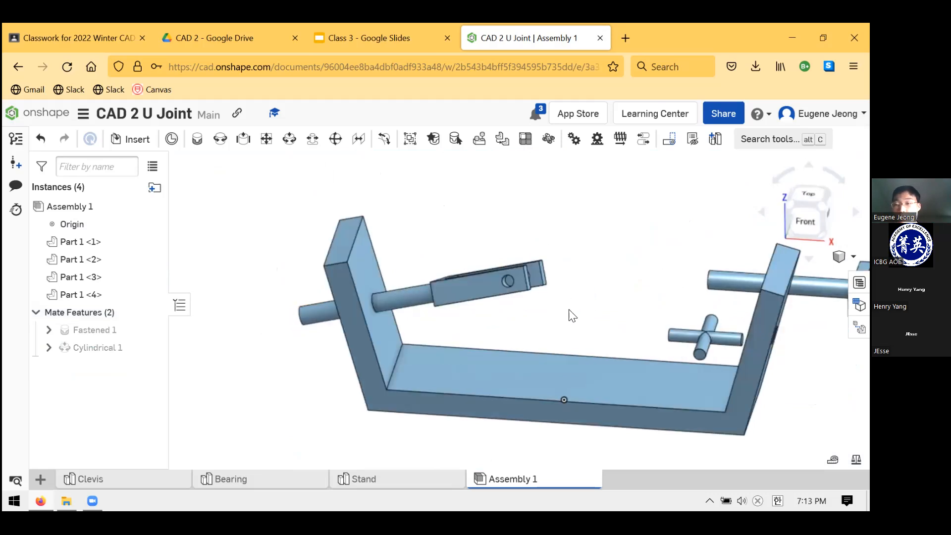
scroll(644, 312, up, 2)
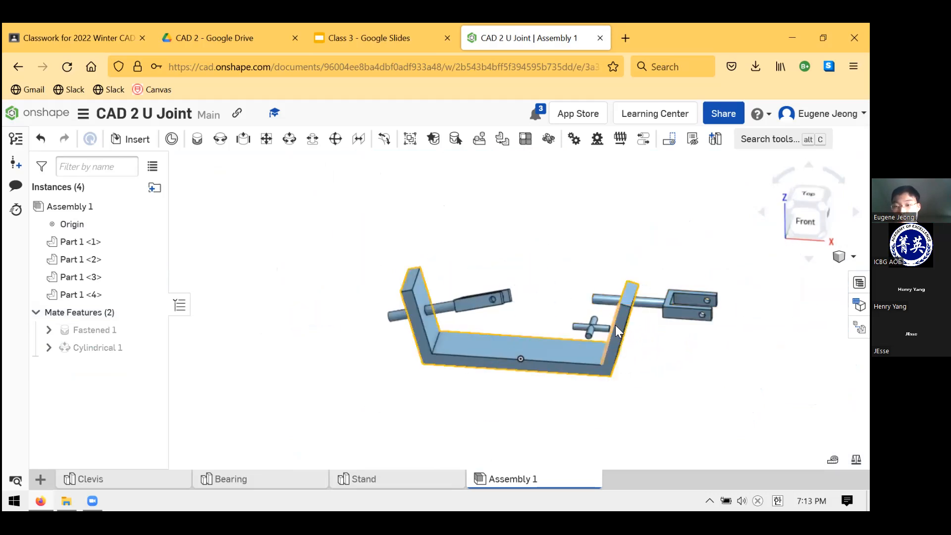
Create a Cylindrical mate between the right Clevis's shaft and the hole in the Stand's right arm
scroll(595, 322, up, 3)
scroll(539, 312, down, 2)
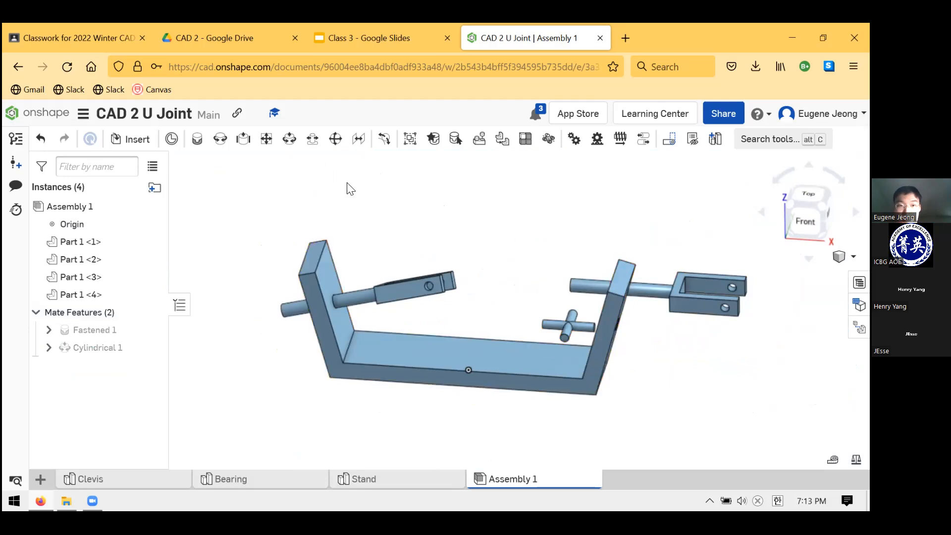
click(288, 145)
right_drag(534, 246, 581, 255)
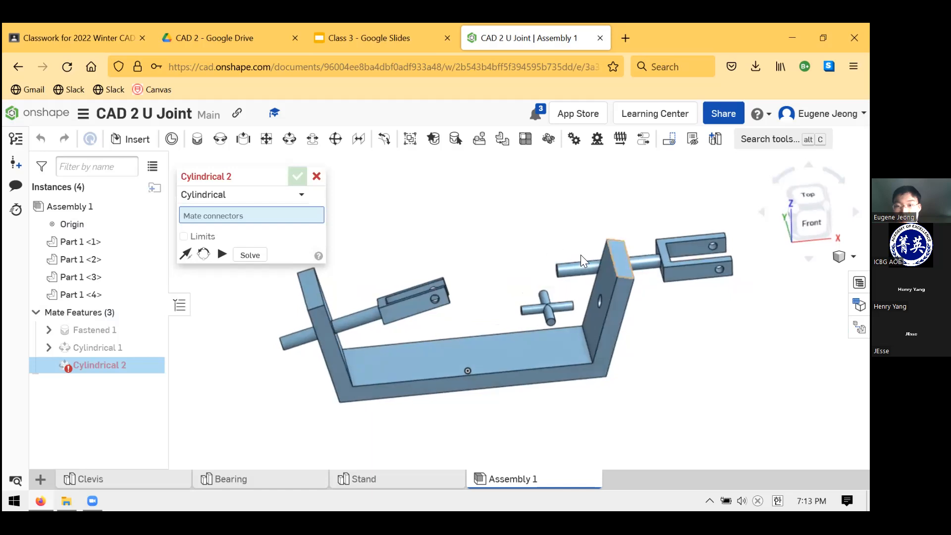
click(642, 266)
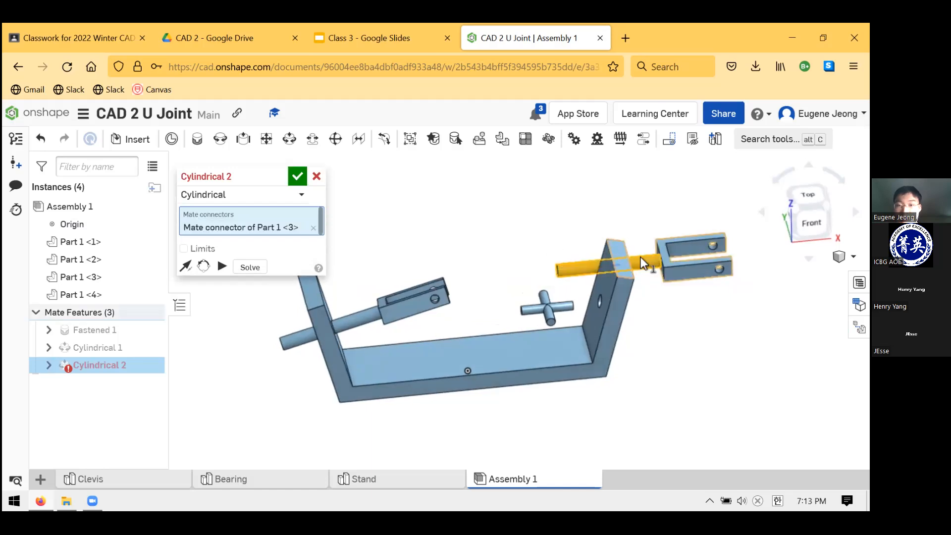
scroll(614, 278, up, 10)
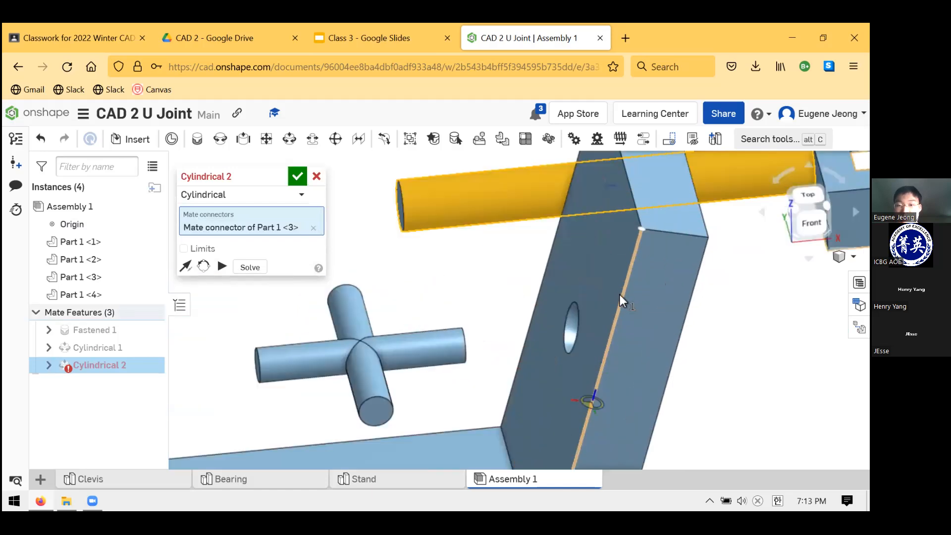
scroll(569, 342, down, 3)
click(512, 349)
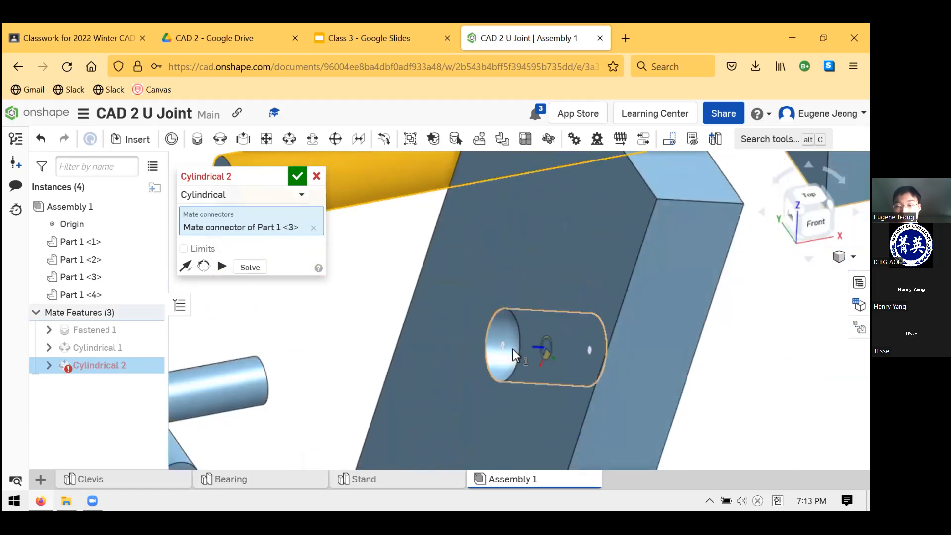
scroll(509, 341, down, 6)
scroll(556, 297, up, 3)
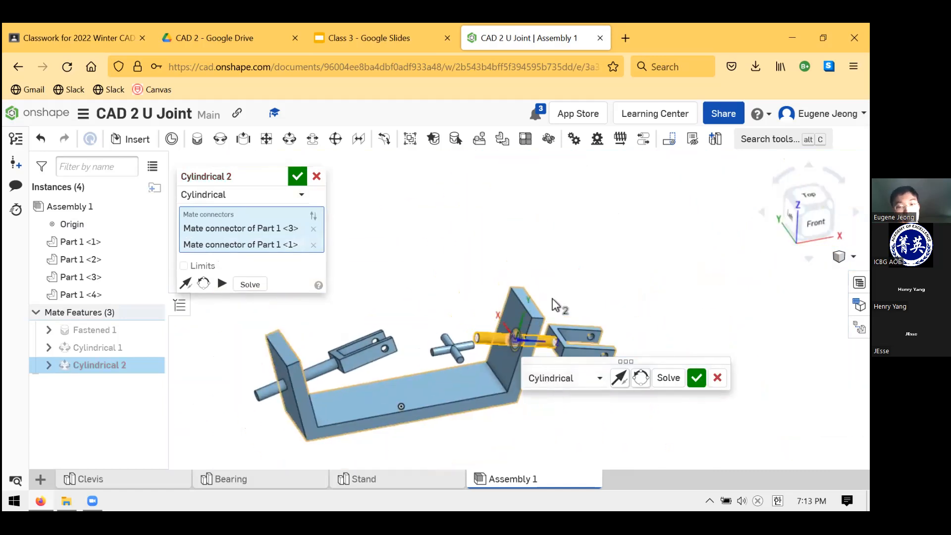
Flip the Cylindrical mate's primary axis so the right Clevis's fork points inward, and commit the mate
right_drag(559, 265, 548, 282)
scroll(587, 265, down, 2)
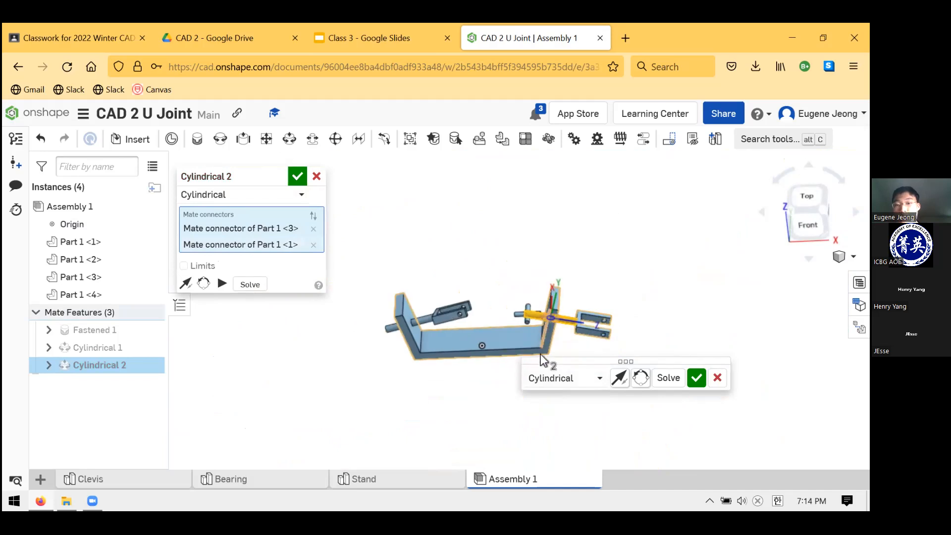
scroll(577, 321, up, 4)
scroll(578, 302, down, 2)
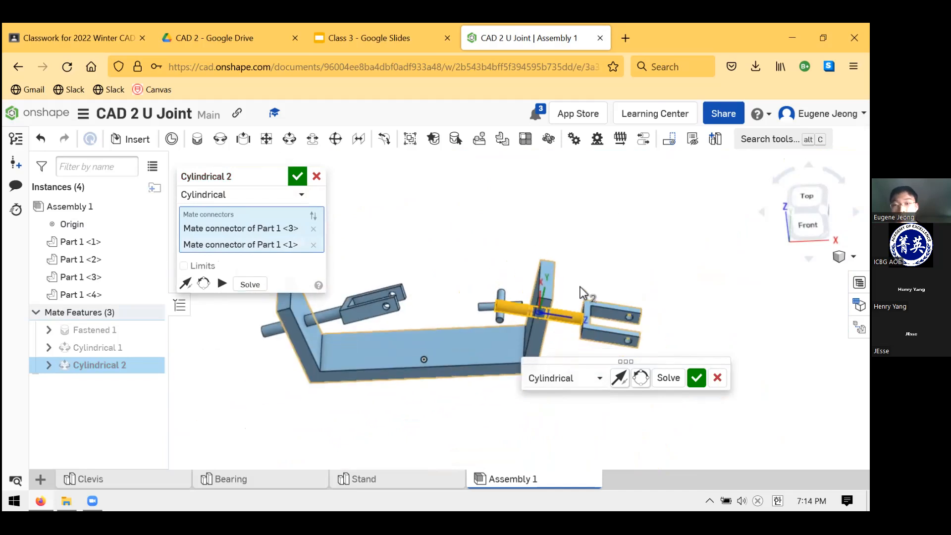
scroll(534, 337, up, 2)
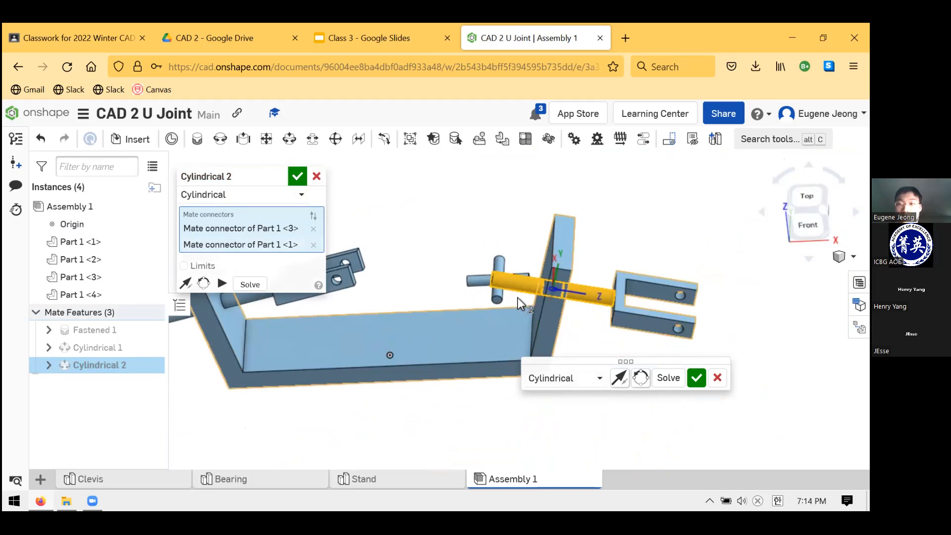
click(624, 378)
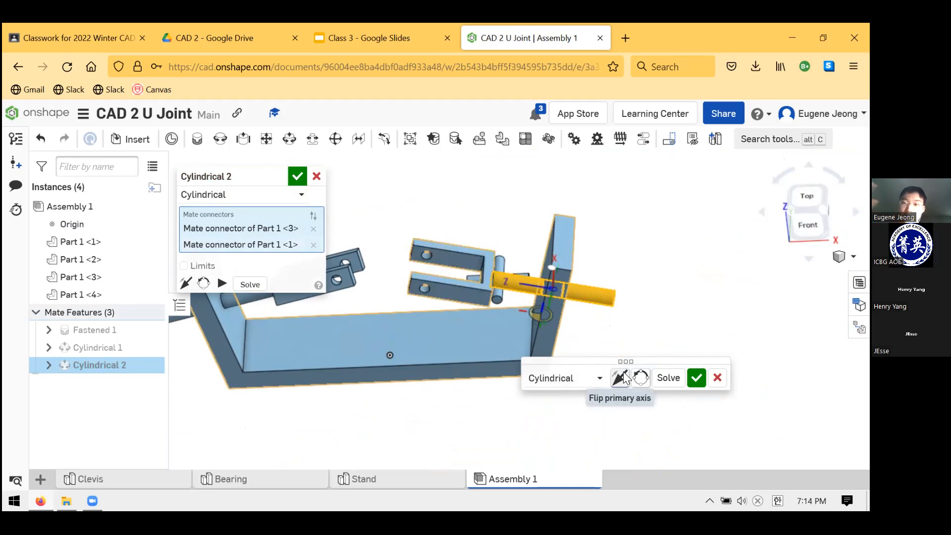
click(297, 172)
Turn and slide both Clevises on their shafts so their open forks face each other near the middle of the Stand
scroll(513, 238, up, 1)
scroll(512, 238, down, 4)
scroll(428, 286, up, 3)
right_drag(496, 332, 473, 290)
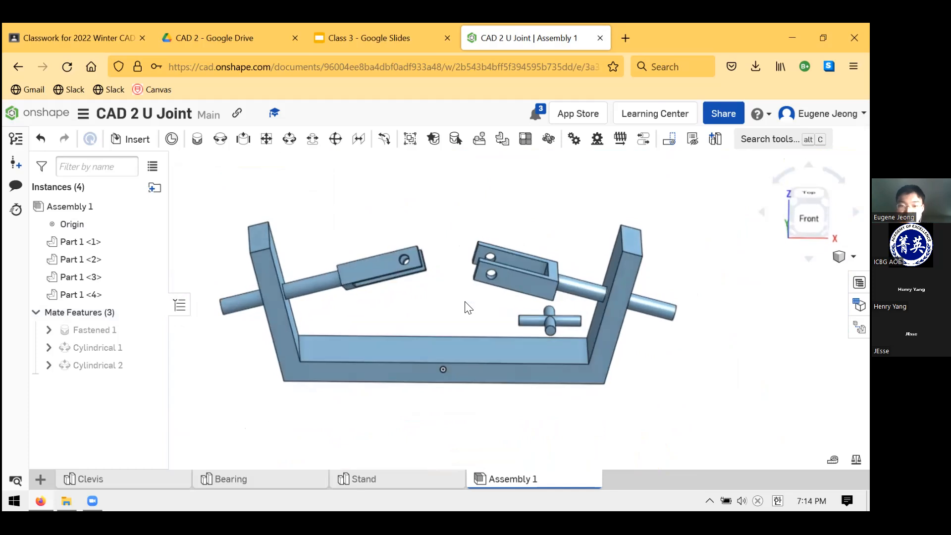
drag(389, 326, 380, 269)
drag(510, 282, 470, 319)
drag(499, 223, 491, 263)
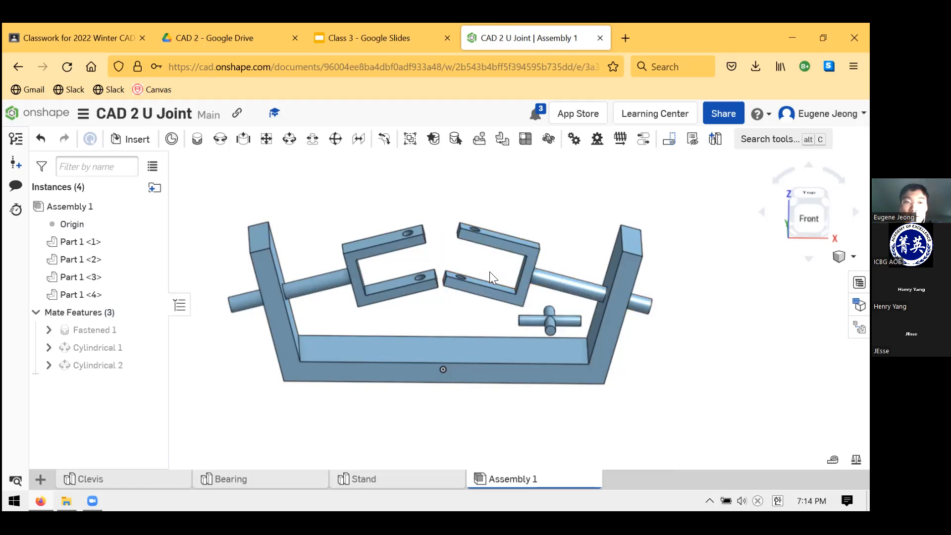
Start a Revolute mate with the centre of the Bearing's front pin end as the first connector
click(217, 142)
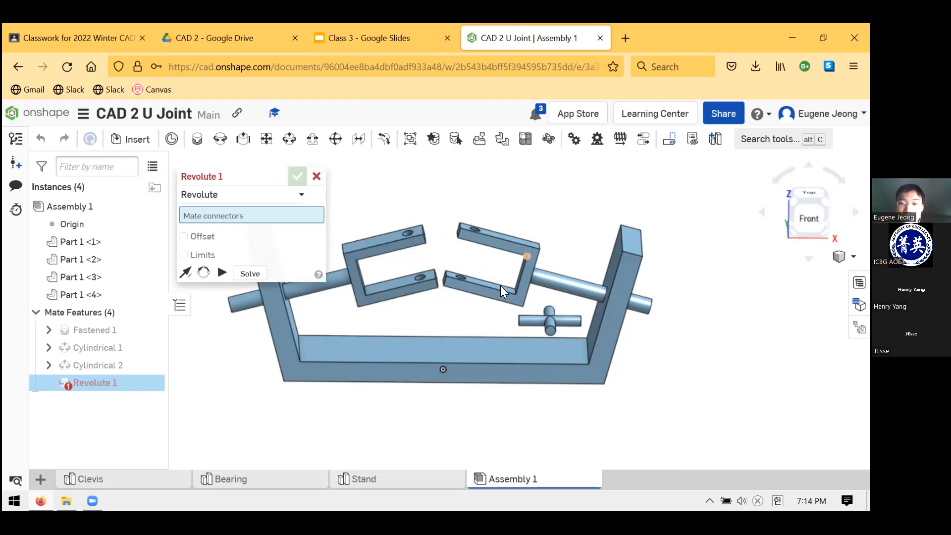
scroll(571, 397, up, 2)
scroll(537, 345, down, 3)
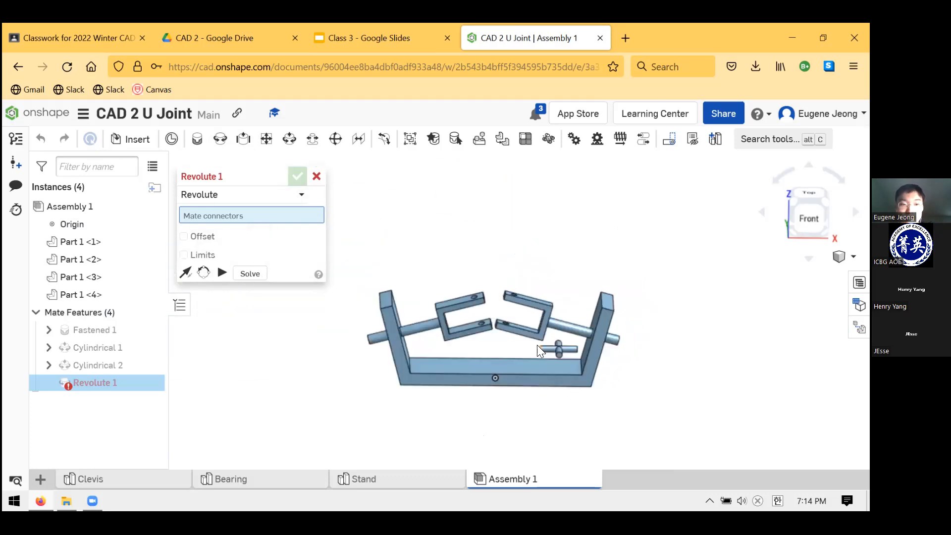
scroll(548, 368, up, 6)
scroll(582, 361, up, 2)
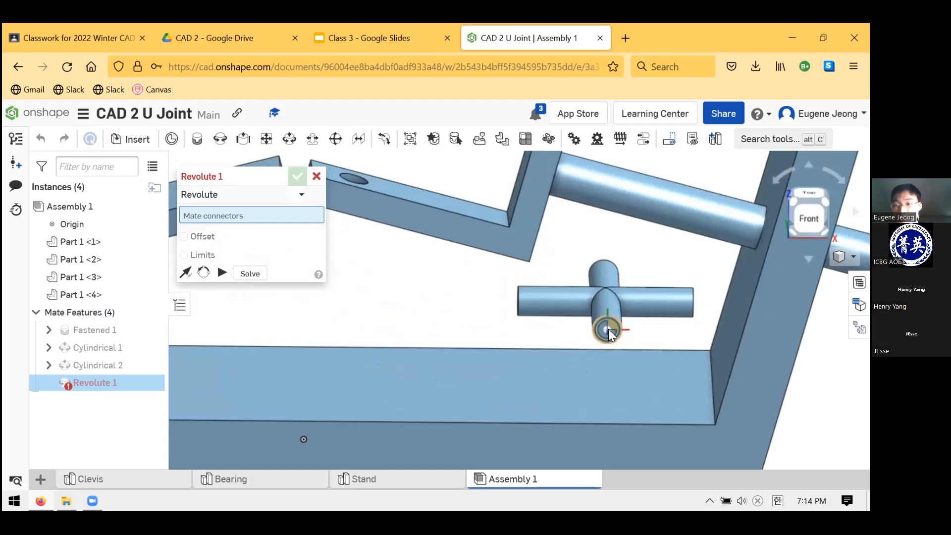
click(608, 330)
Select the outer edge of the hole in the right Clevis's upper prong as the Revolute mate's second connector
right_drag(575, 380, 567, 354)
scroll(553, 371, up, 5)
scroll(509, 299, down, 10)
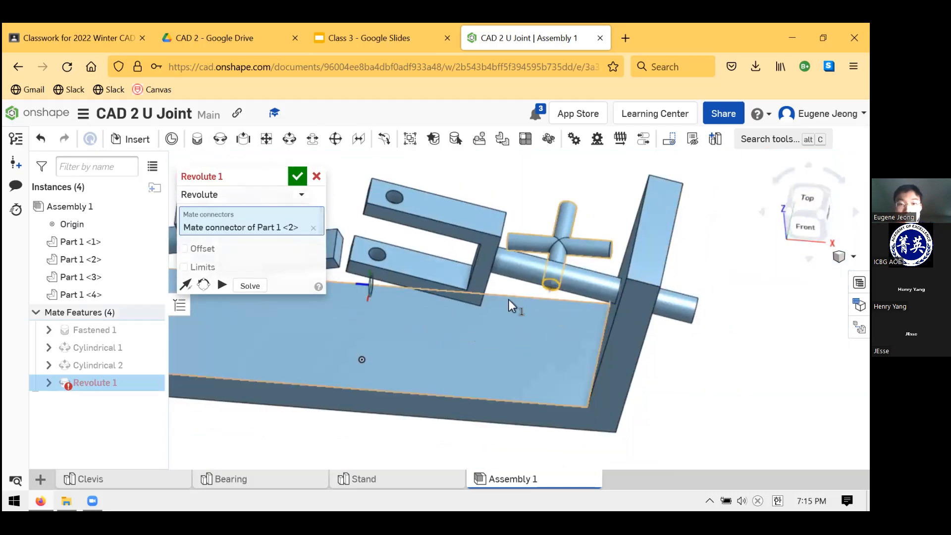
scroll(415, 258, up, 5)
scroll(419, 264, up, 3)
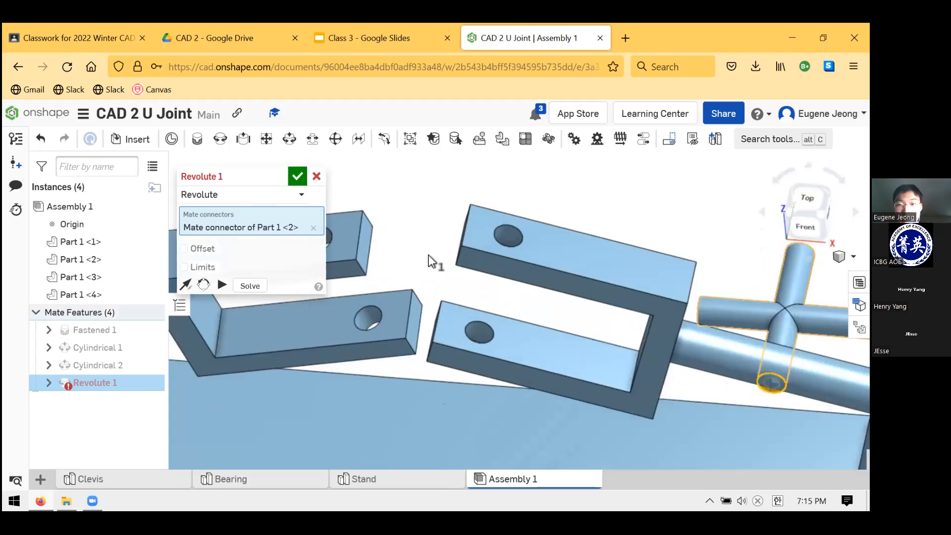
scroll(512, 259, up, 5)
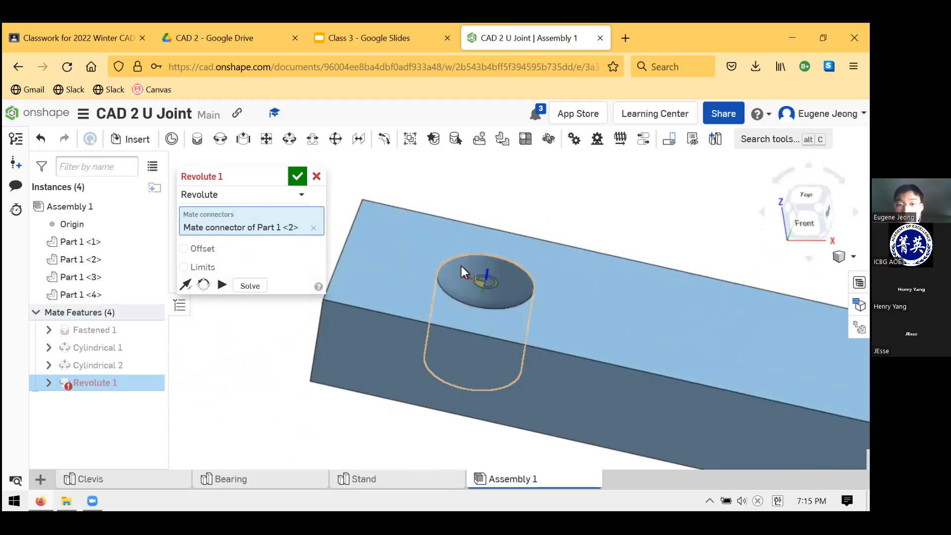
click(486, 282)
scroll(486, 283, down, 5)
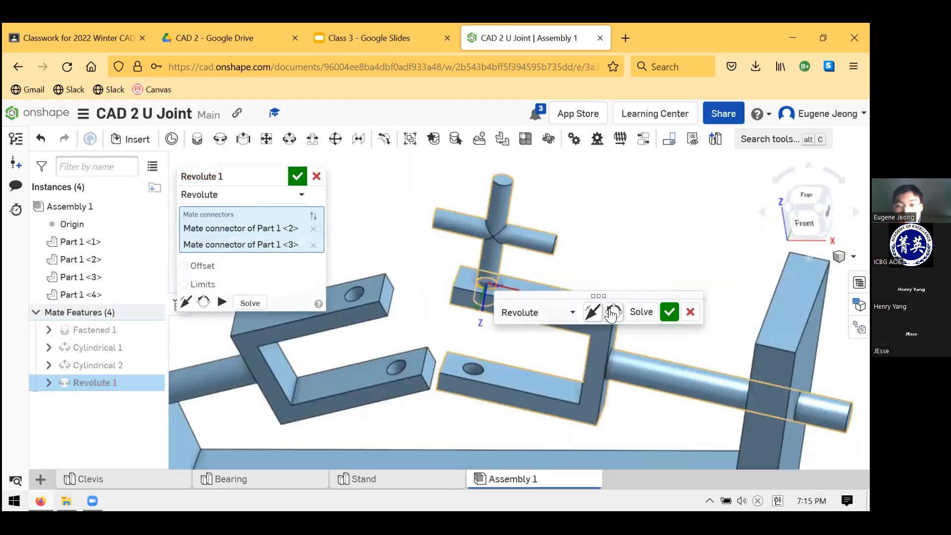
Flip the Revolute mate's primary axis so the Bearing sits inside the right Clevis, commit it and cancel the extra mate
click(594, 310)
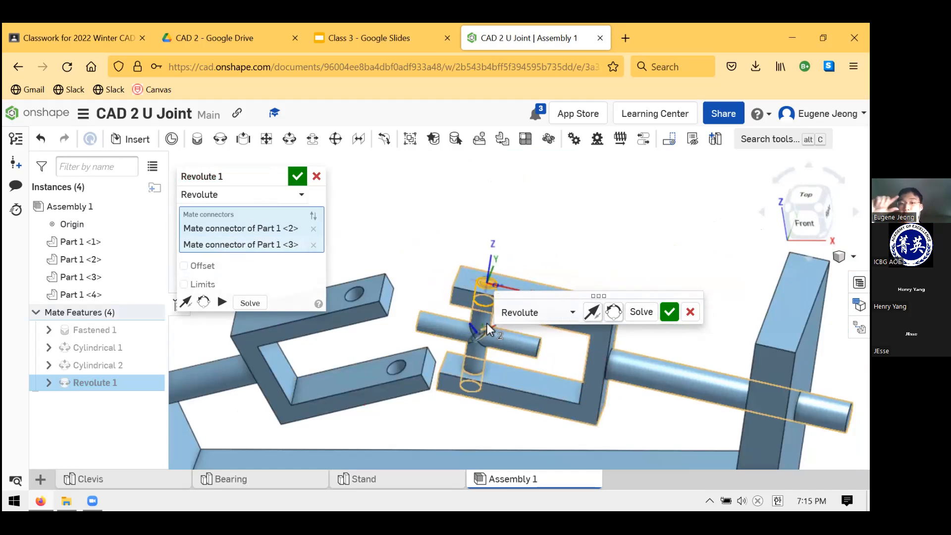
click(670, 312)
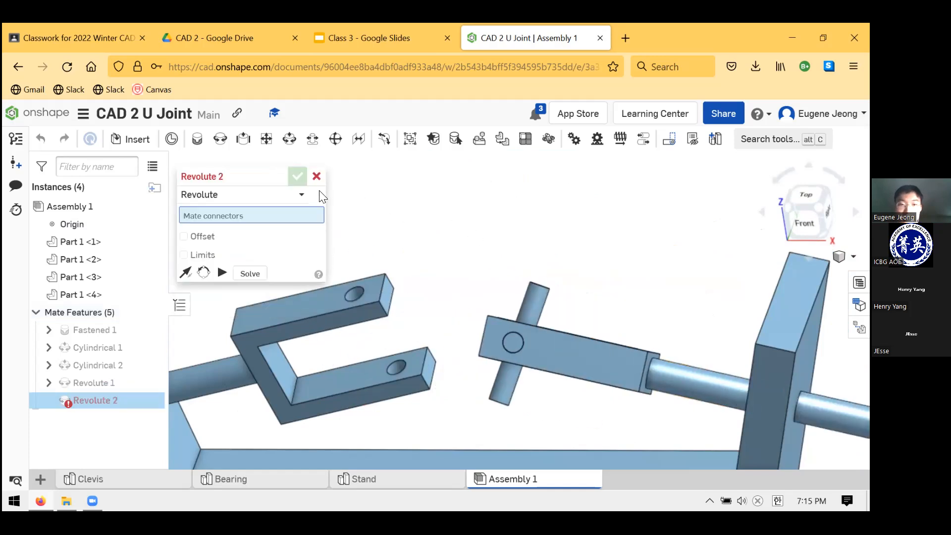
click(317, 177)
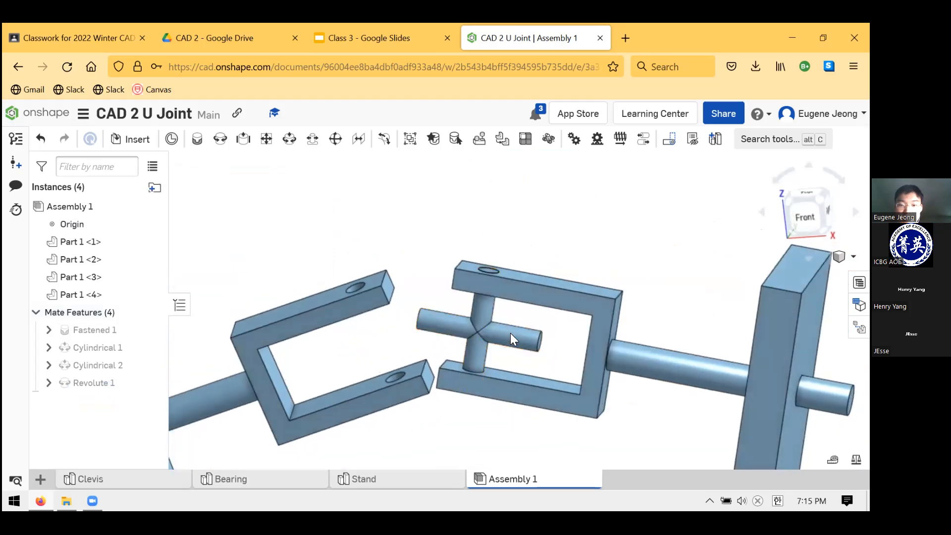
Turn the right Clevis with its Bearing about the shaft and slide it toward the left Clevis
drag(488, 342, 548, 272)
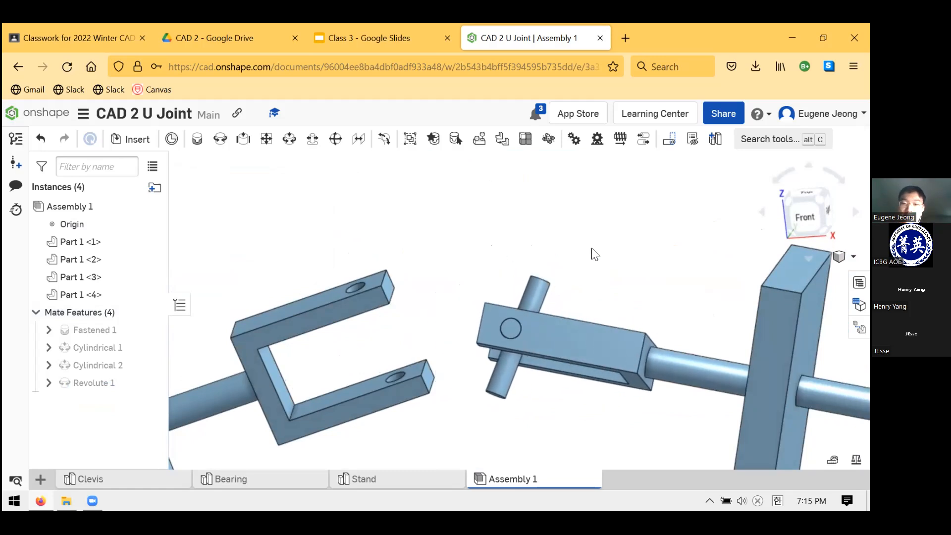
scroll(594, 254, down, 5)
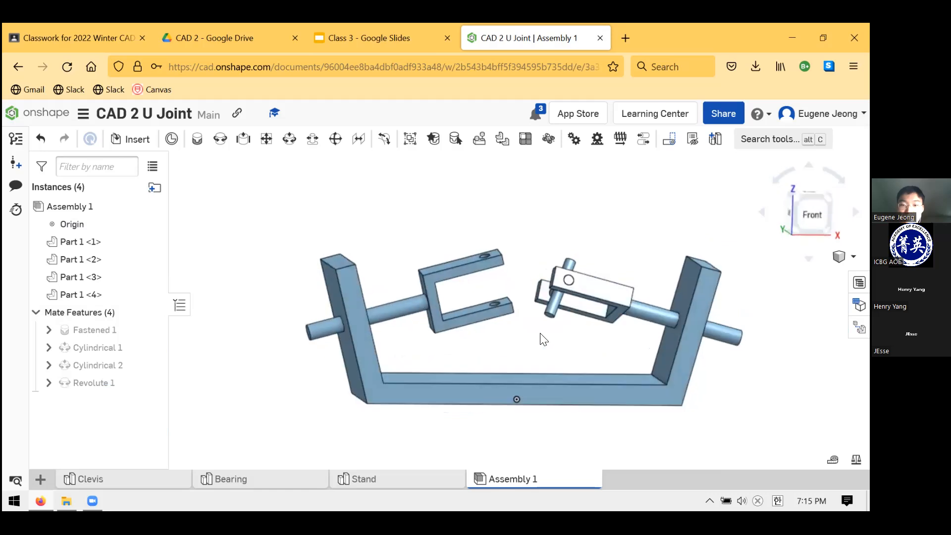
right_drag(540, 333, 532, 346)
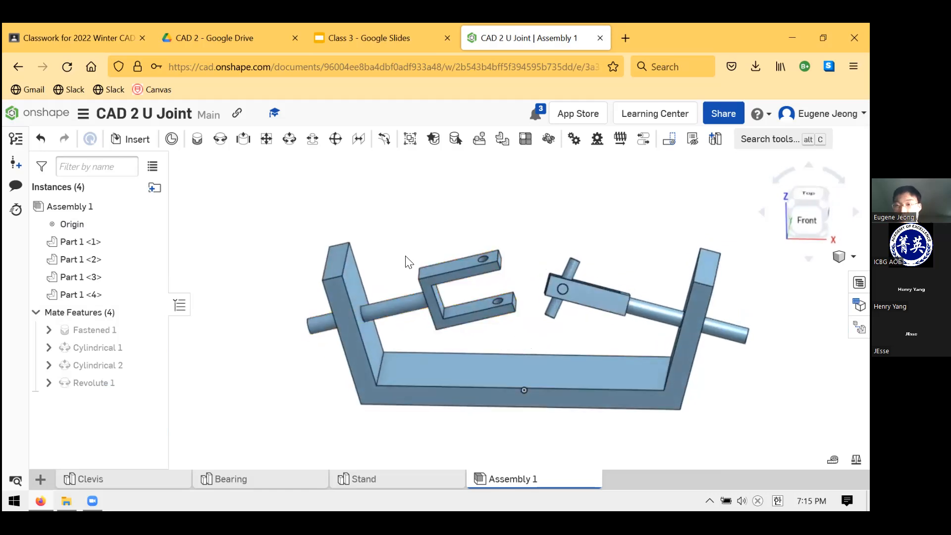
mouse_move(553, 258)
mouse_down()
mouse_move(524, 257)
mouse_move(536, 261)
mouse_up()
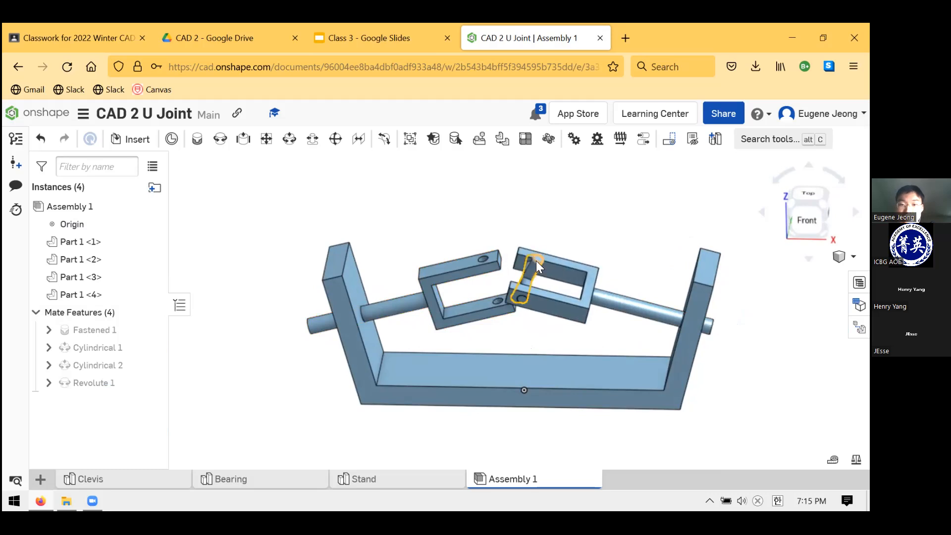
Create a second Revolute mate from the Bearing's free pin end to the hole in the left Clevis's upper prong
click(219, 141)
right_drag(496, 242, 507, 266)
scroll(507, 265, up, 5)
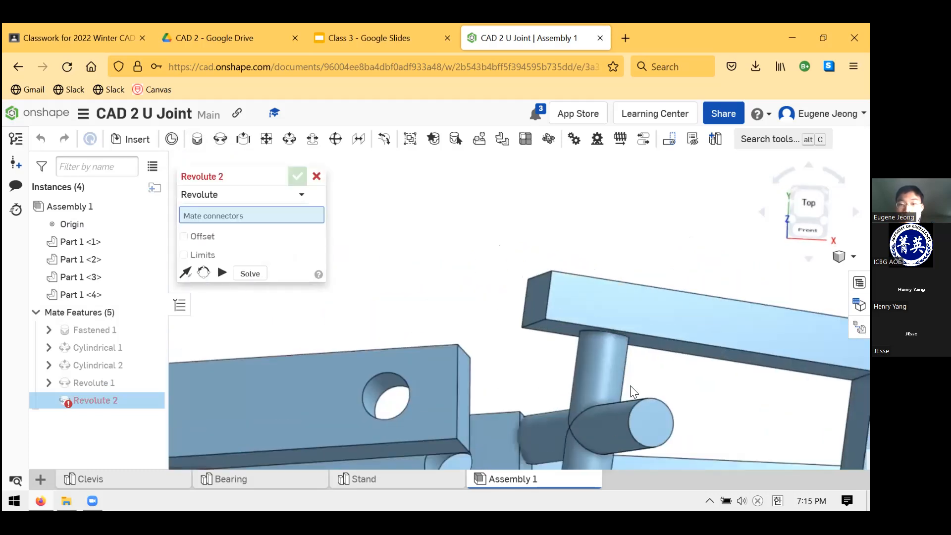
click(665, 423)
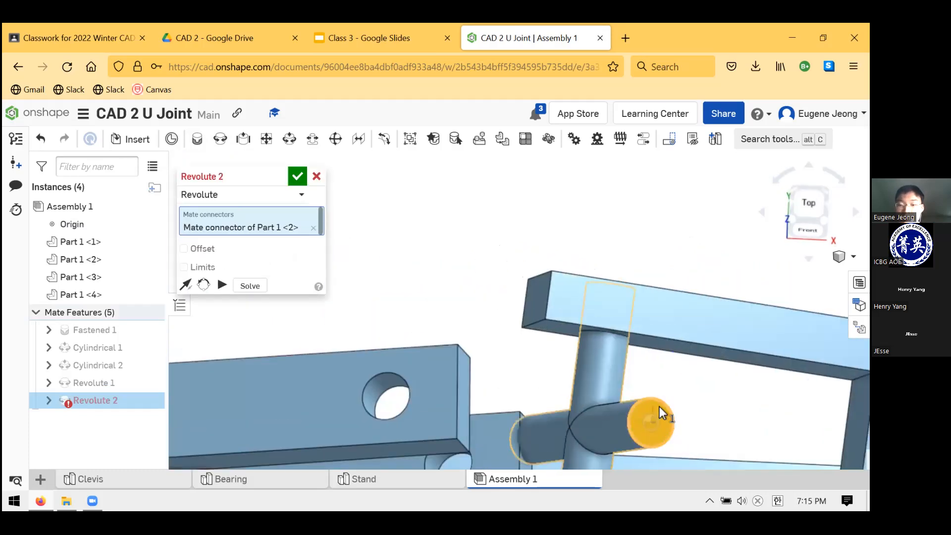
mouse_move(645, 418)
right_down()
mouse_move(652, 408)
mouse_move(644, 419)
right_up()
mouse_move(398, 378)
right_down()
mouse_move(403, 334)
mouse_move(400, 378)
right_up()
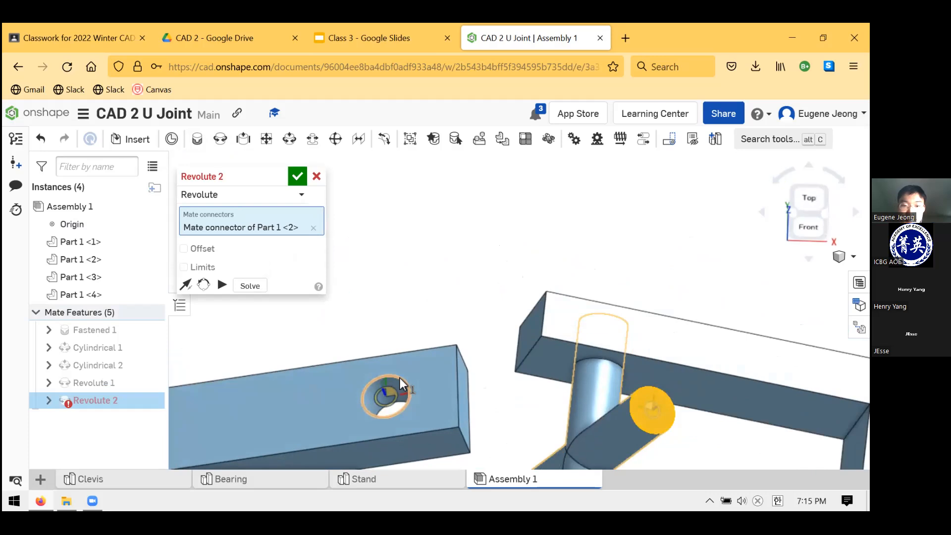
click(392, 384)
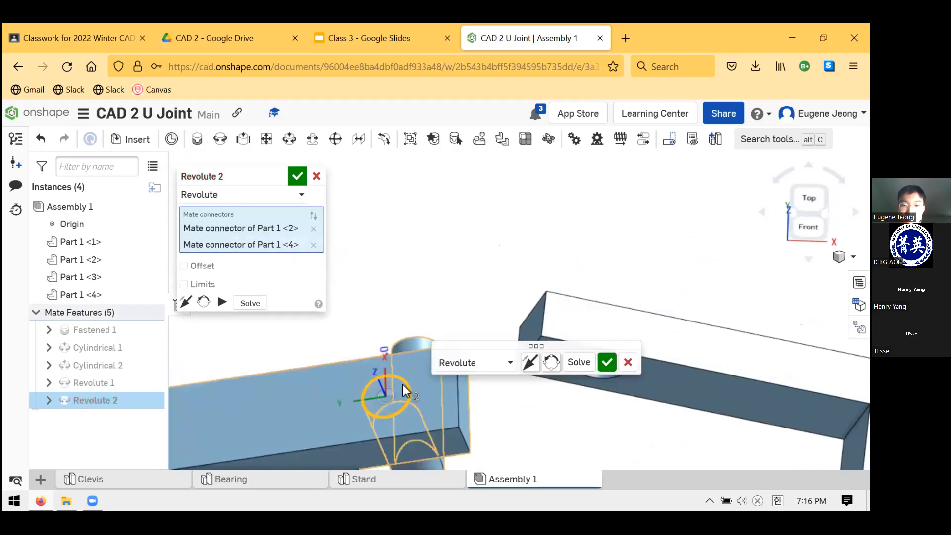
Solve the second Revolute mate so the two Clevises join through the Bearing, and commit it
scroll(409, 390, down, 5)
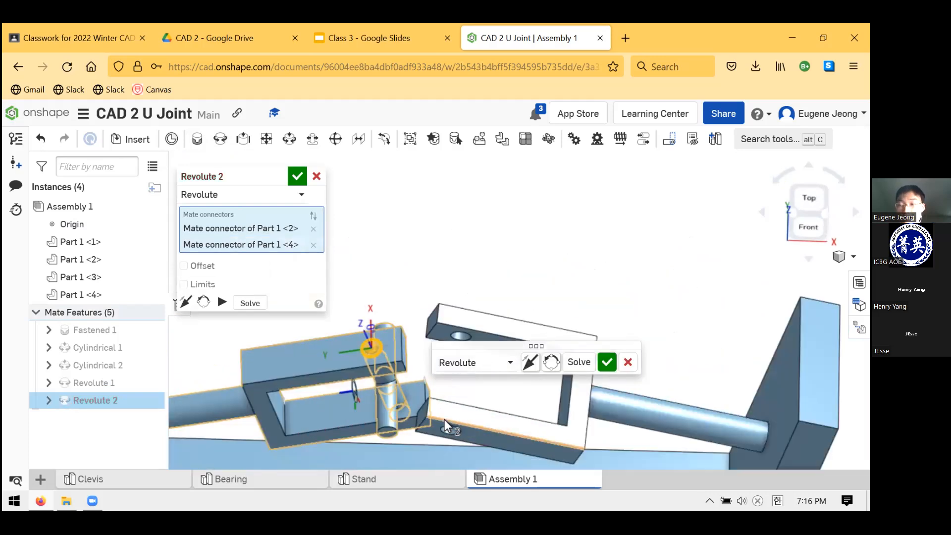
scroll(444, 420, down, 3)
middle_drag(486, 325, 563, 202)
scroll(524, 282, up, 2)
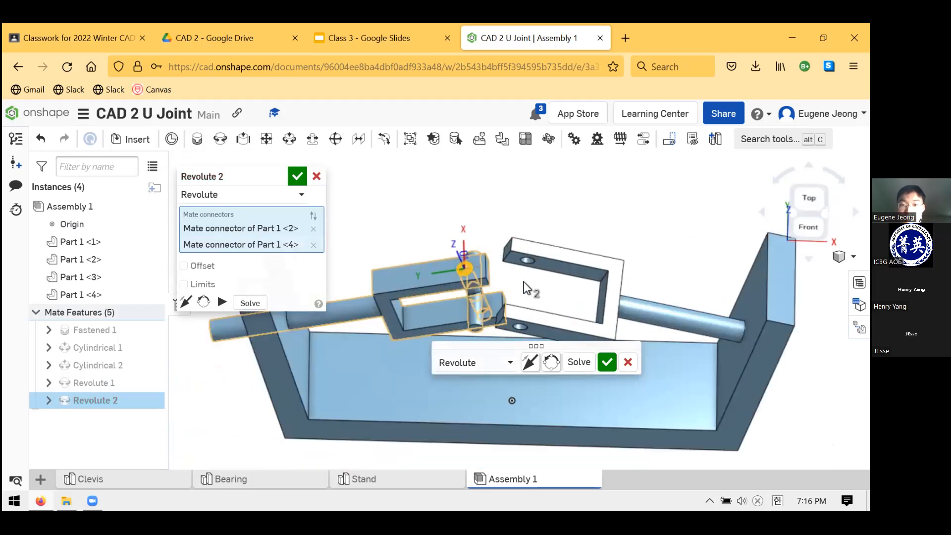
scroll(525, 286, up, 2)
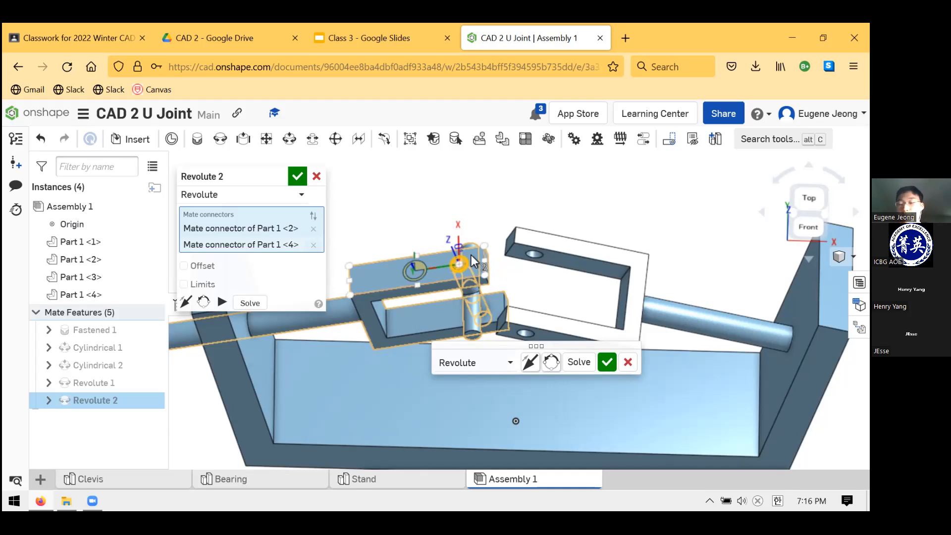
click(584, 371)
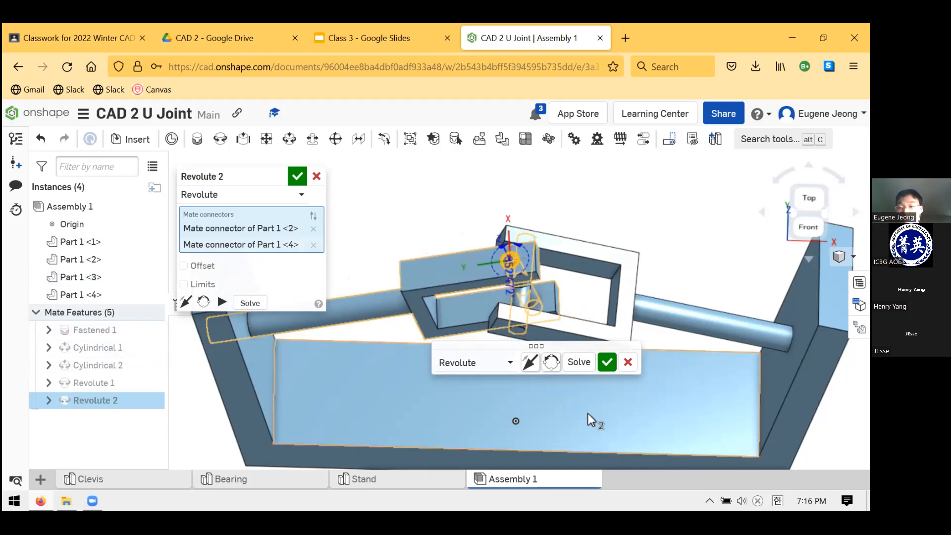
click(608, 362)
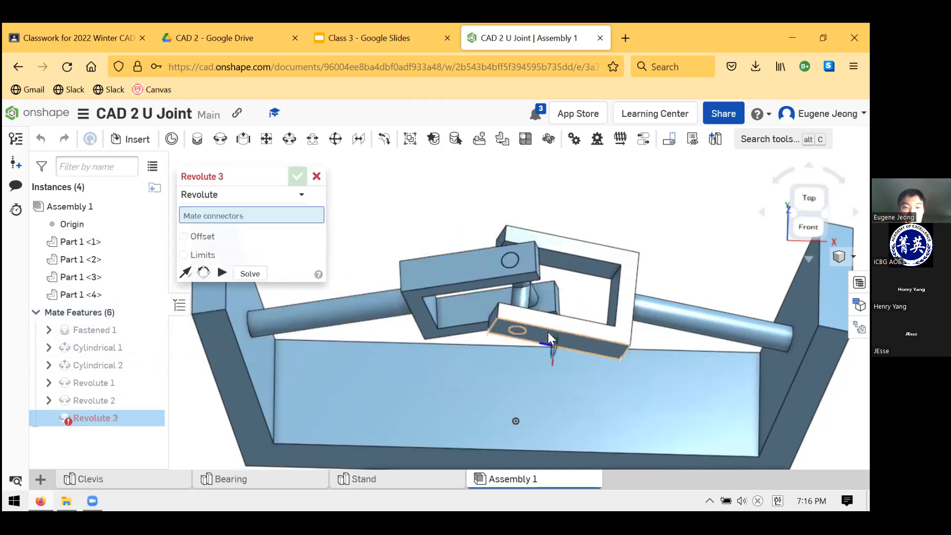
Cancel the extra Revolute mate and examine the assembled joint and the shaft end that passes through the Stand's right wall
click(316, 177)
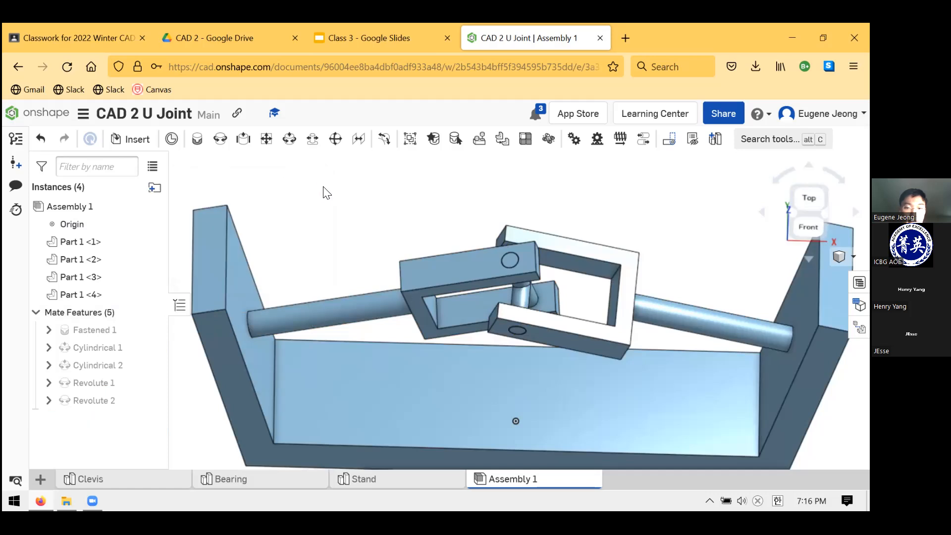
scroll(450, 257, up, 2)
scroll(452, 221, down, 5)
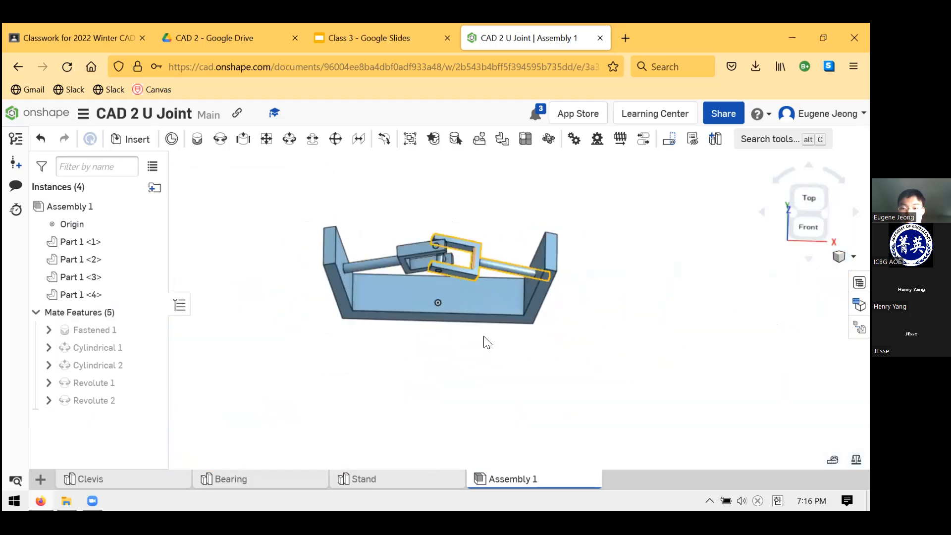
scroll(467, 329, up, 2)
right_drag(466, 328, 634, 290)
scroll(619, 312, down, 3)
scroll(644, 328, up, 5)
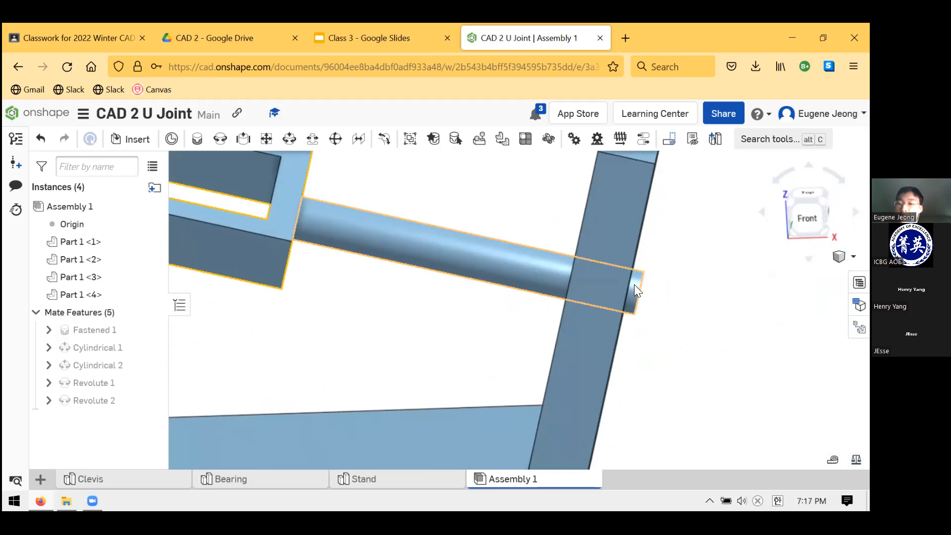
scroll(634, 284, up, 1)
scroll(634, 284, up, 3)
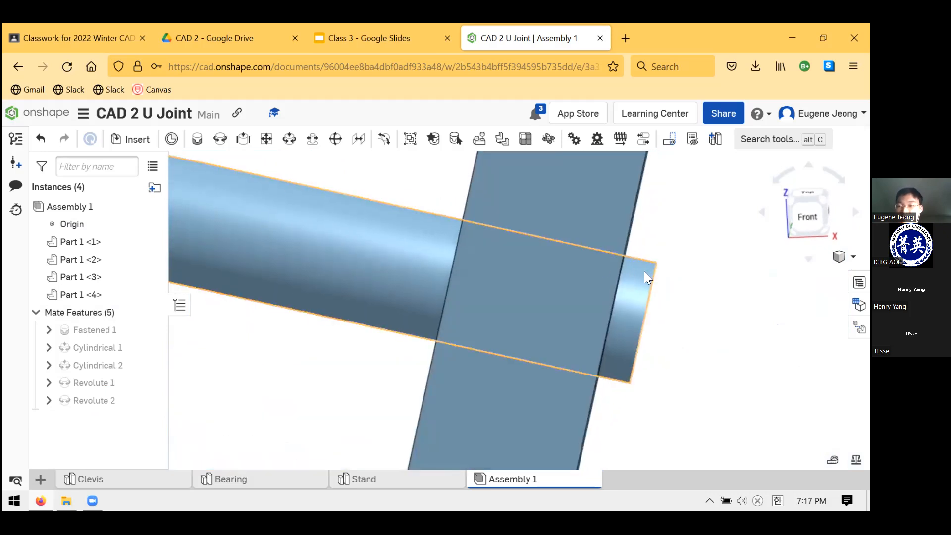
scroll(645, 272, down, 6)
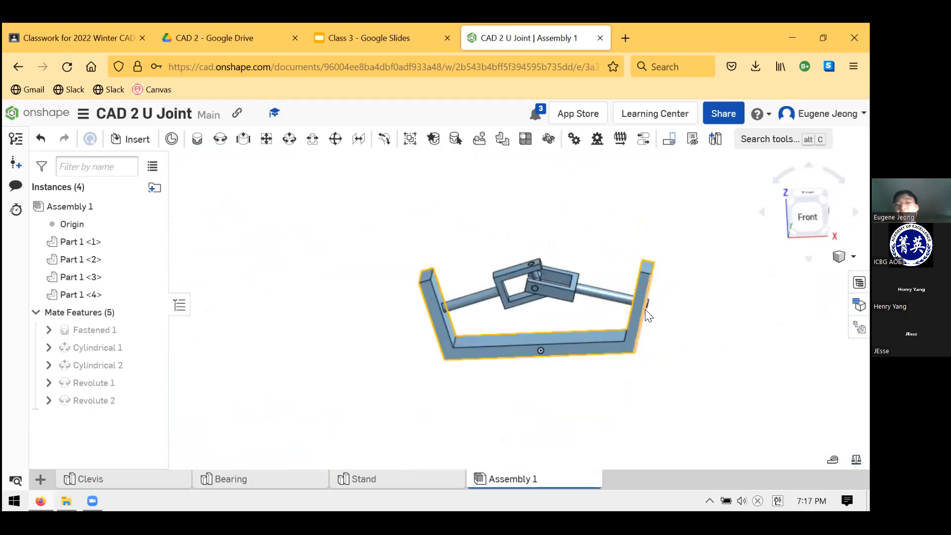
Turn a Clevis about its shaft, viewed from the back of the Stand, so the joined U-joint rotates
right_drag(627, 327, 609, 333)
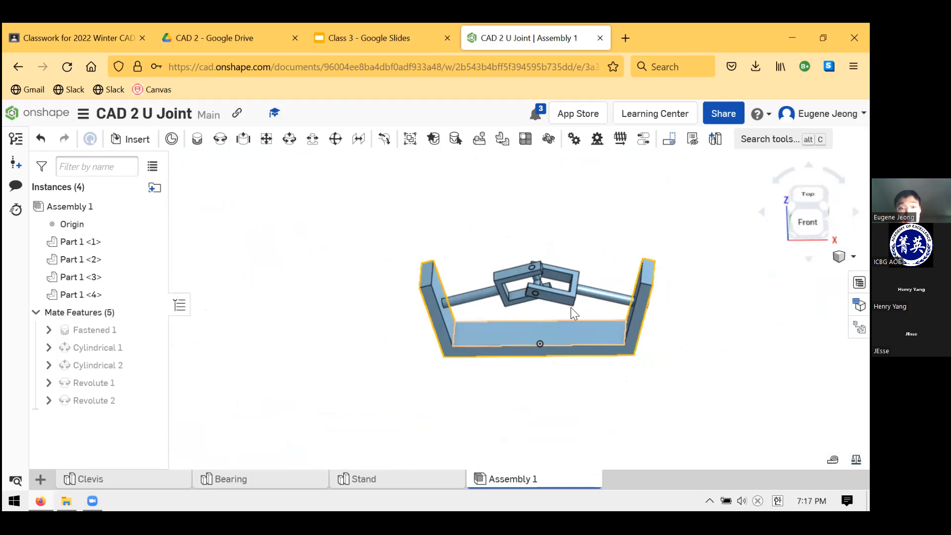
right_drag(634, 276, 569, 317)
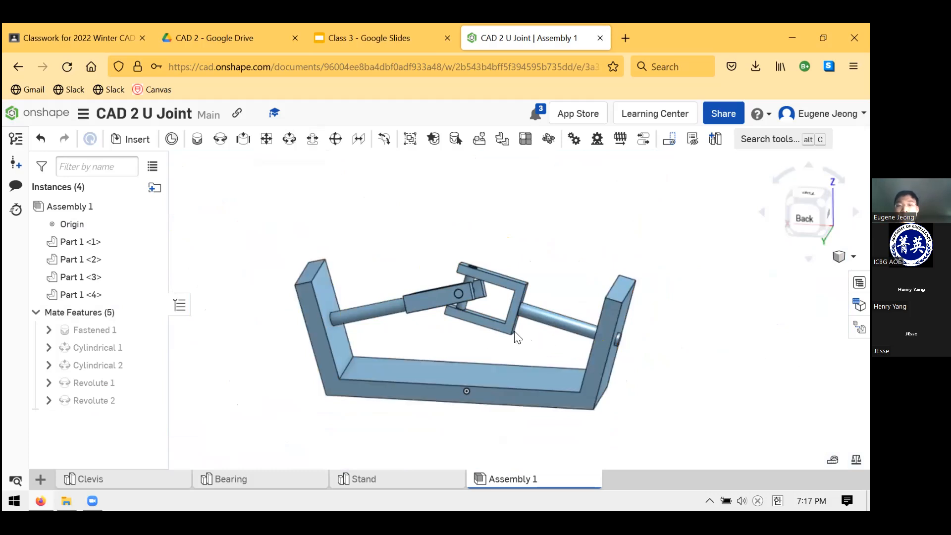
scroll(515, 322, up, 2)
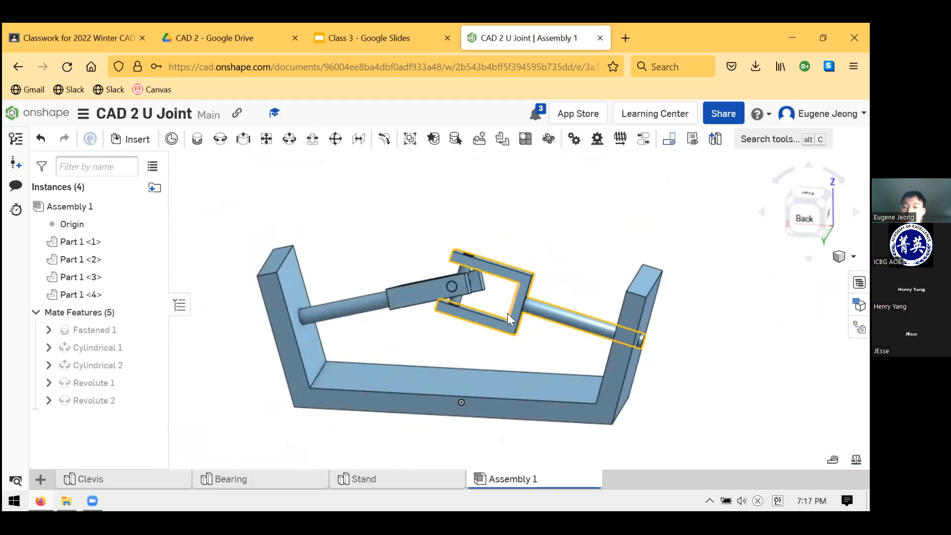
right_drag(517, 333, 537, 283)
scroll(523, 271, down, 4)
scroll(477, 301, up, 6)
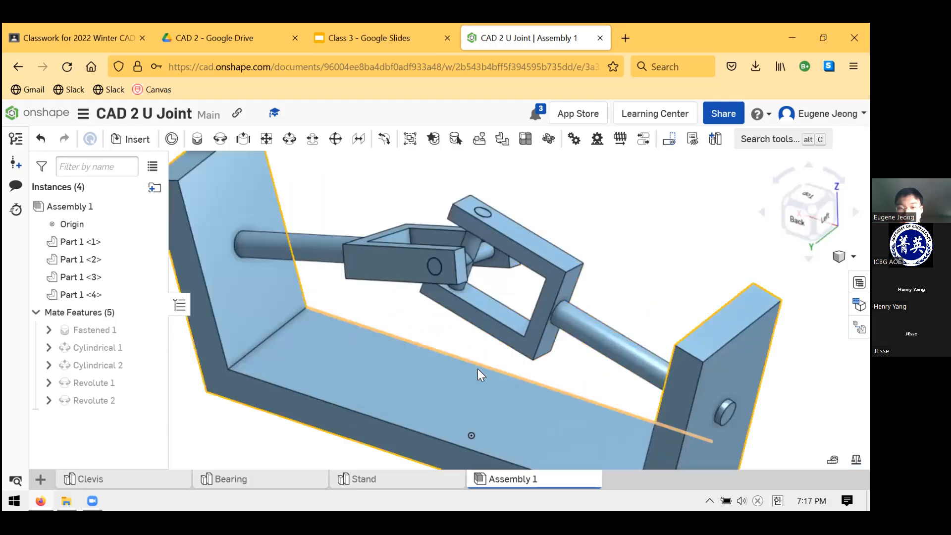
scroll(481, 347, down, 3)
scroll(464, 244, up, 2)
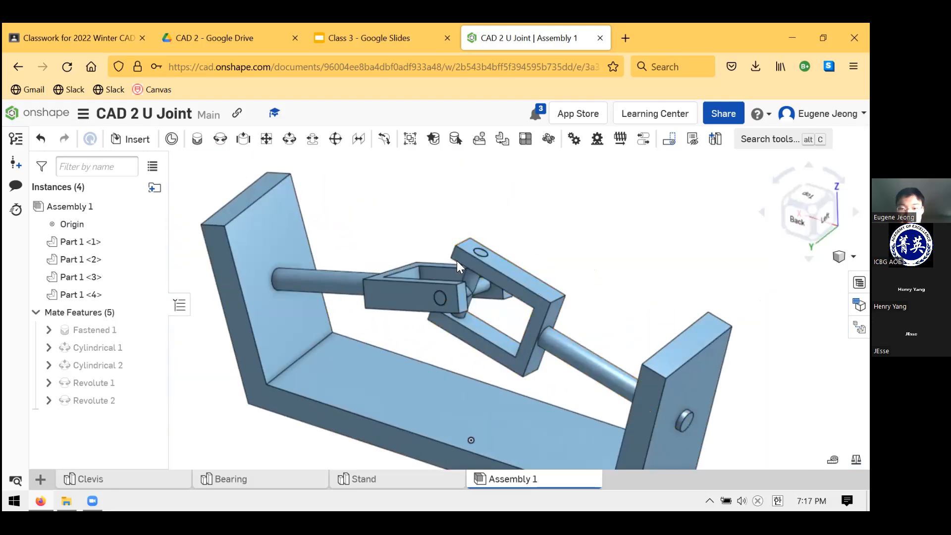
drag(447, 278, 415, 288)
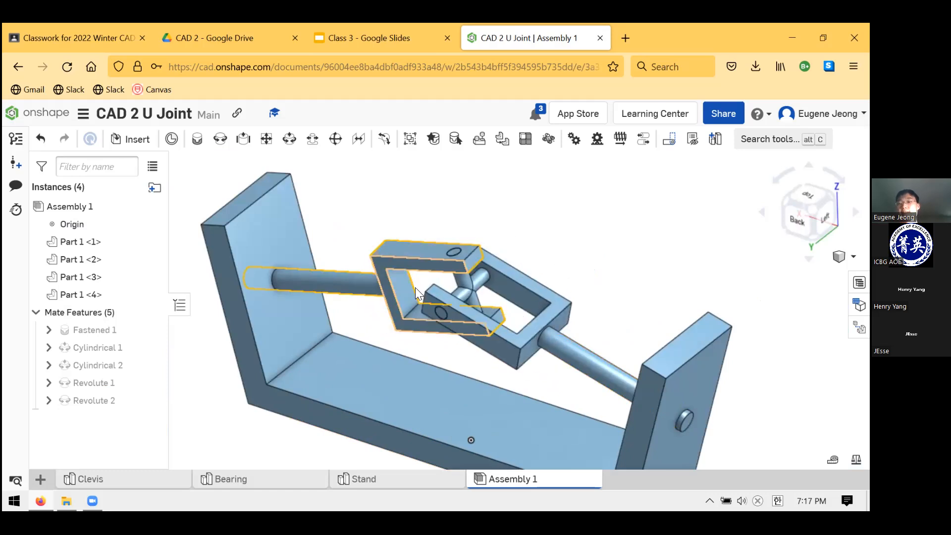
Try to animate the Revolute 1 mate with Loop playback and 500 steps, and close the animation
right_click(107, 382)
click(149, 342)
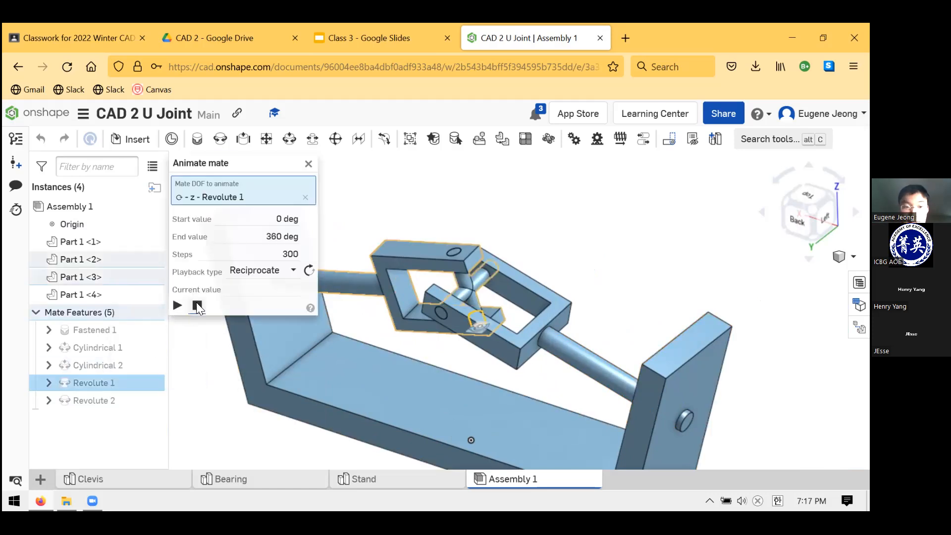
click(257, 276)
click(250, 327)
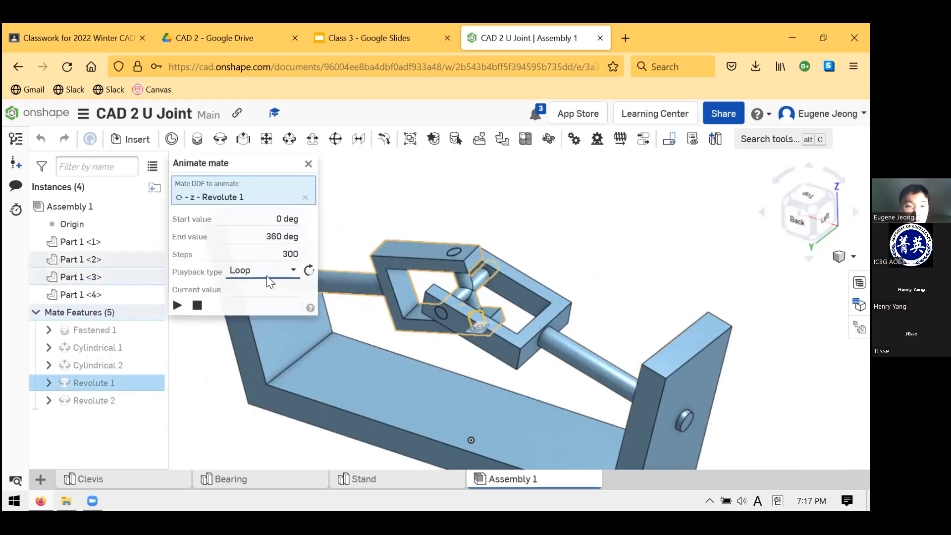
drag(271, 250, 312, 255)
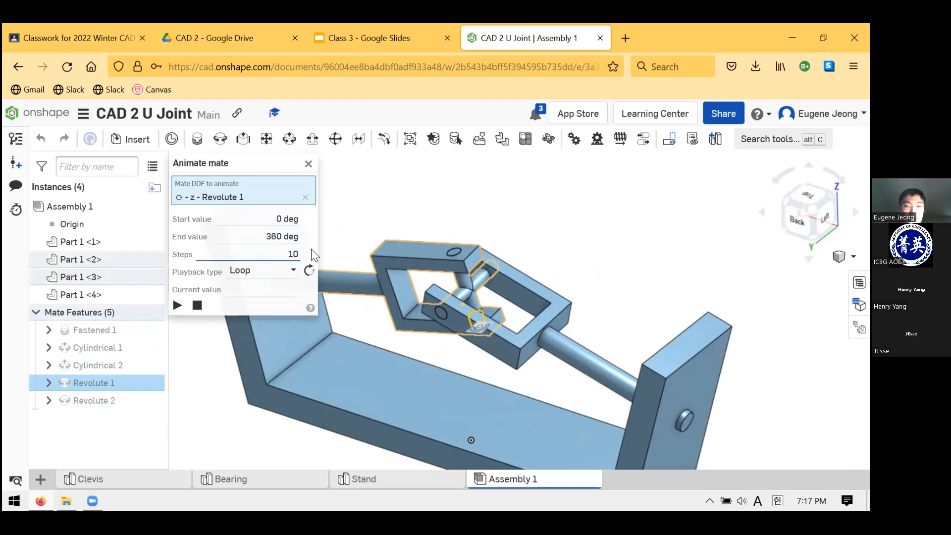
text(500)
double_click(283, 251)
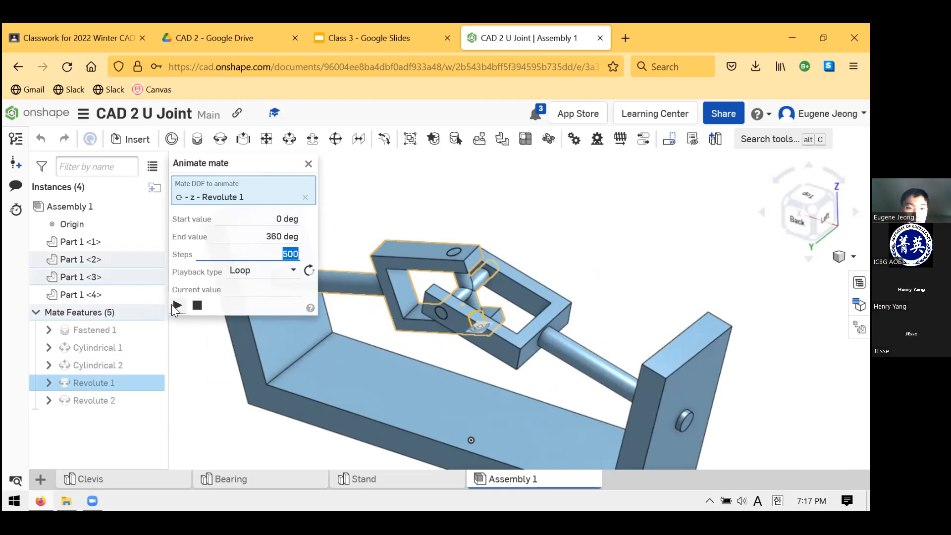
click(176, 306)
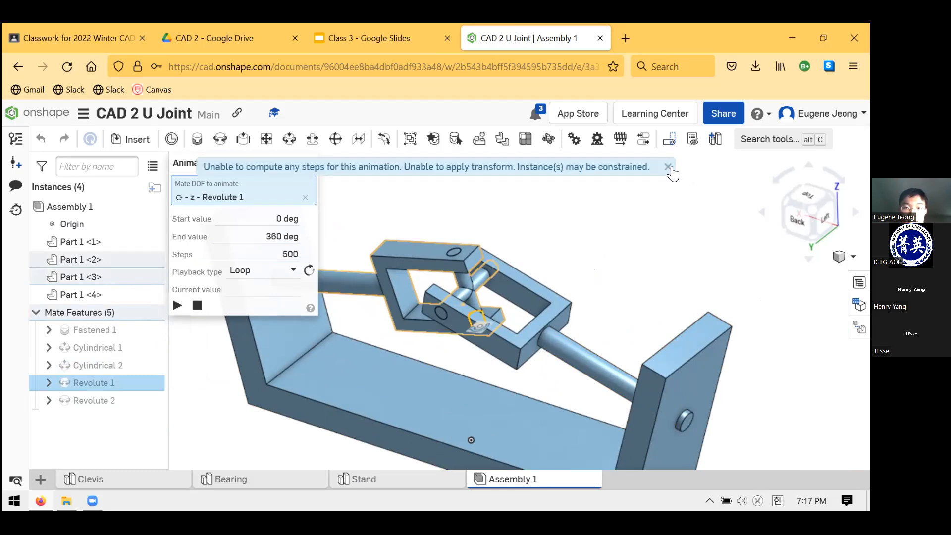
click(667, 168)
click(183, 307)
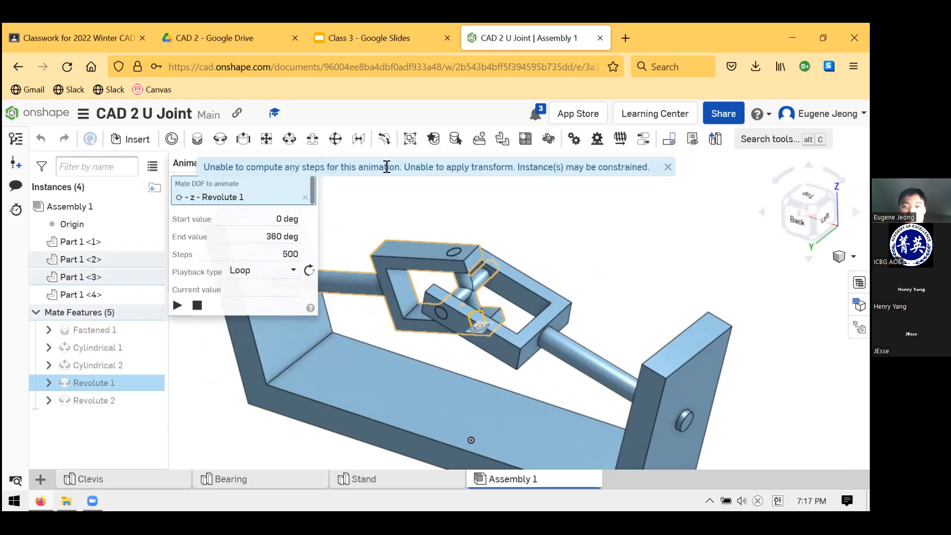
click(667, 168)
click(309, 165)
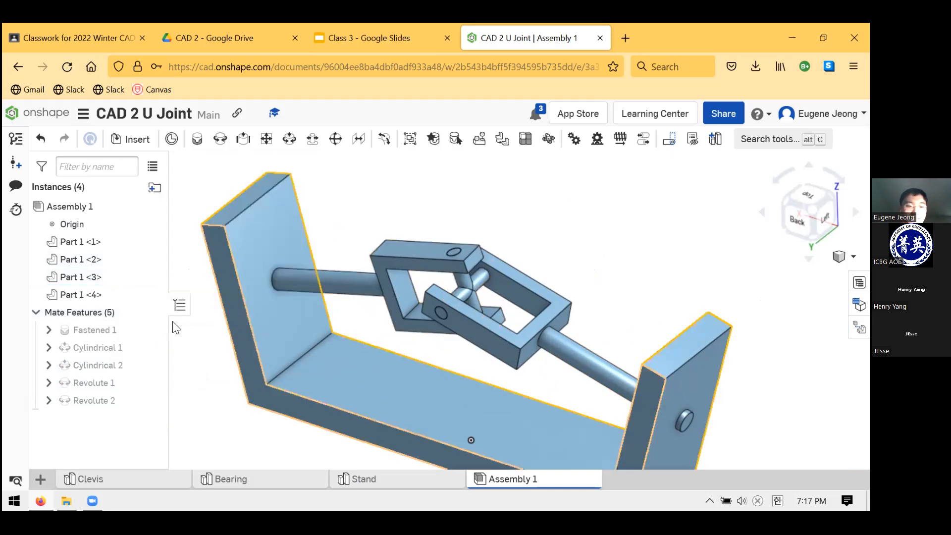
Try to animate the Cylindrical 2 mate without choosing a degree of freedom
right_click(82, 368)
click(130, 325)
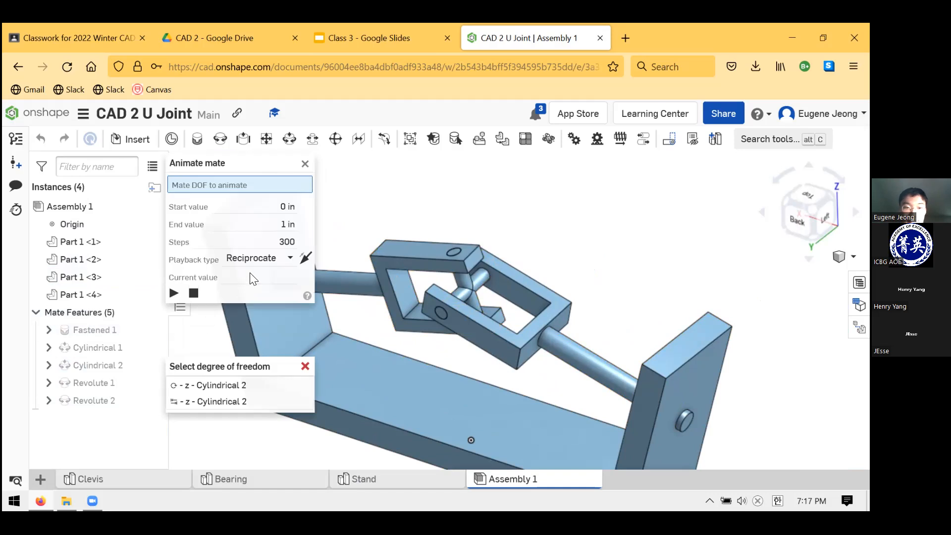
click(273, 261)
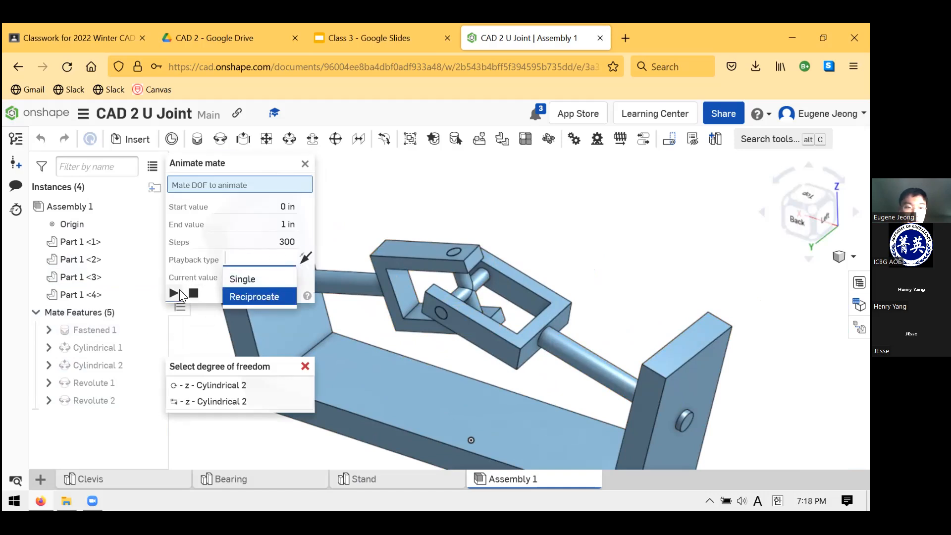
click(175, 293)
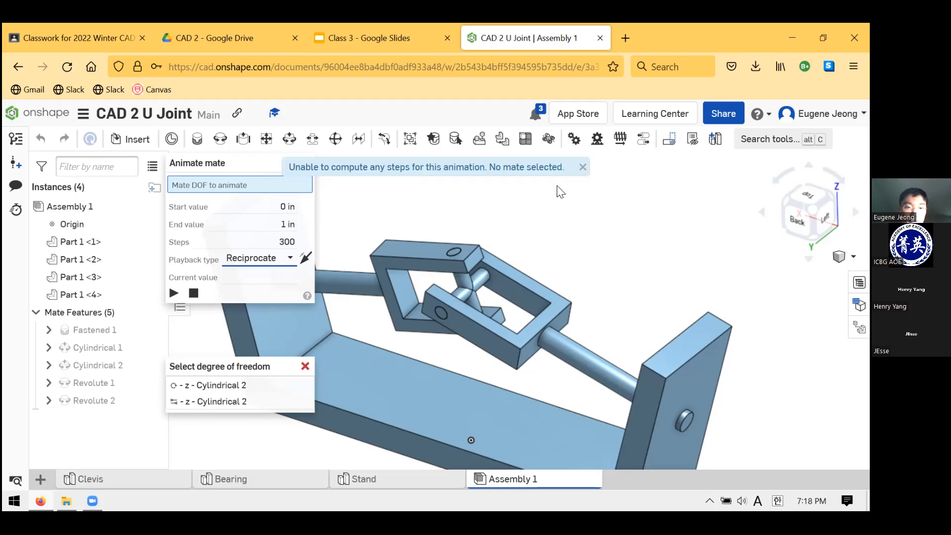
Try to animate Revolute 1 again with Loop playback, also in the reversed direction, and close the animation
click(113, 383)
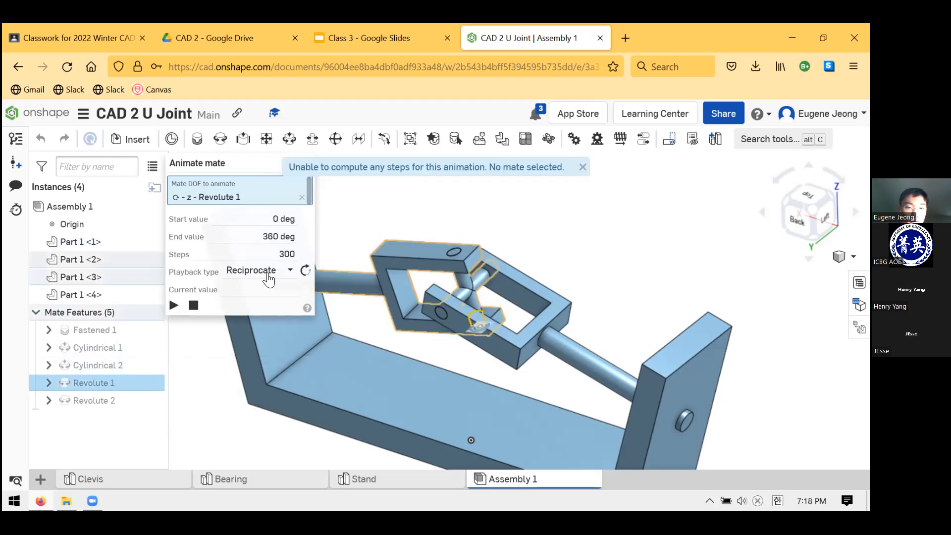
click(273, 279)
click(241, 325)
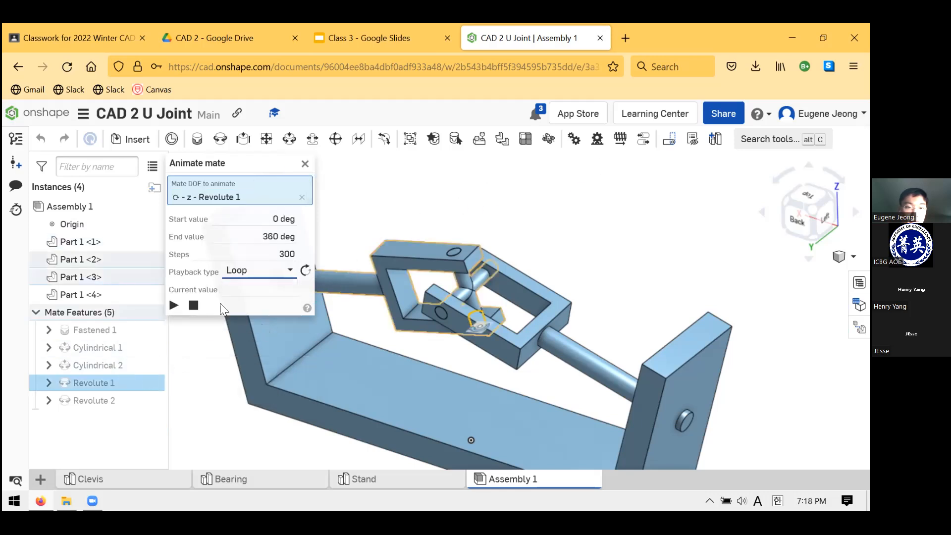
click(177, 301)
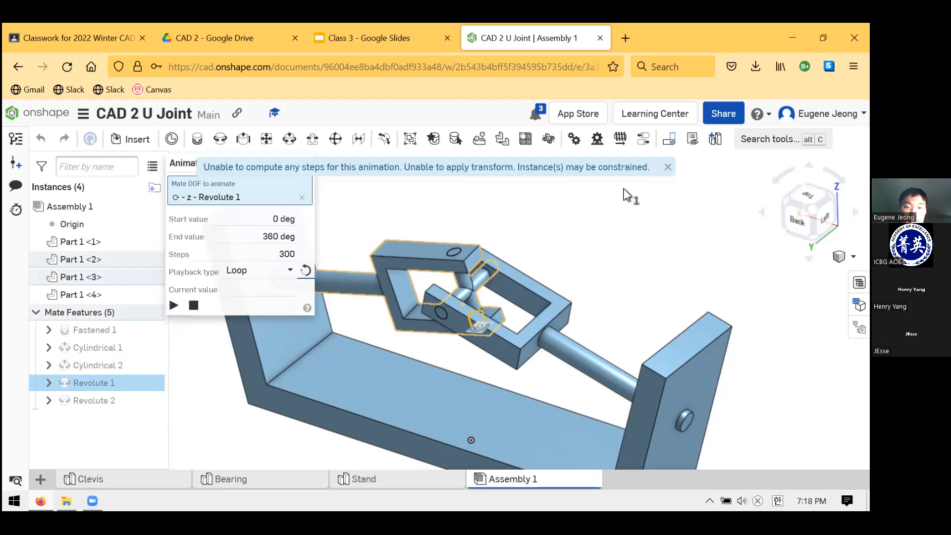
click(667, 168)
click(307, 163)
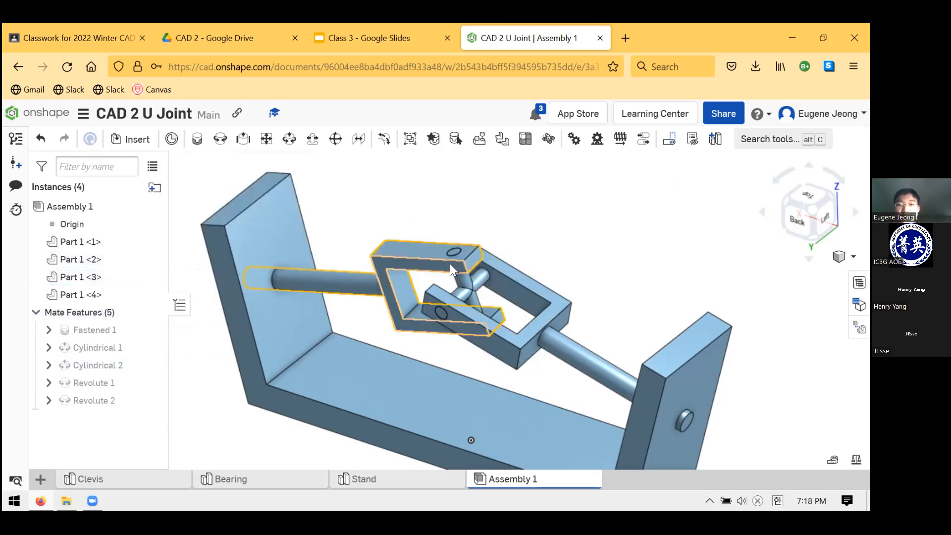
Turn the Clevises repeatedly about their shafts by hand to demonstrate the U-joint's motion in the Stand
drag(416, 282, 660, 275)
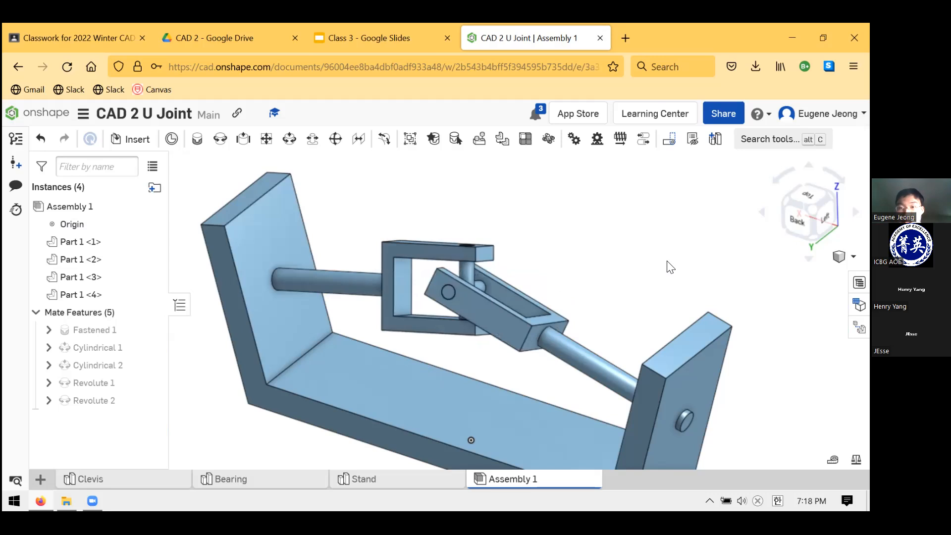
scroll(759, 244, down, 2)
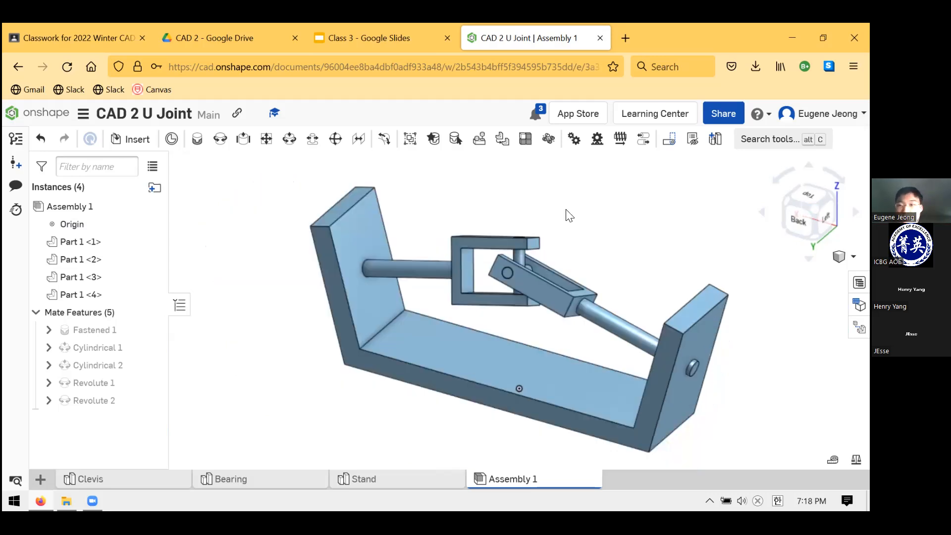
scroll(668, 211, down, 2)
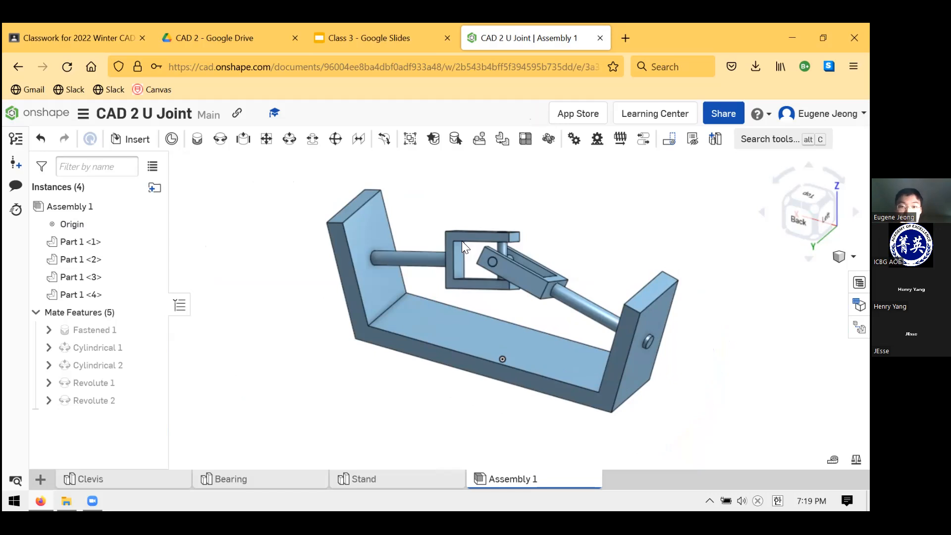
drag(446, 261, 376, 252)
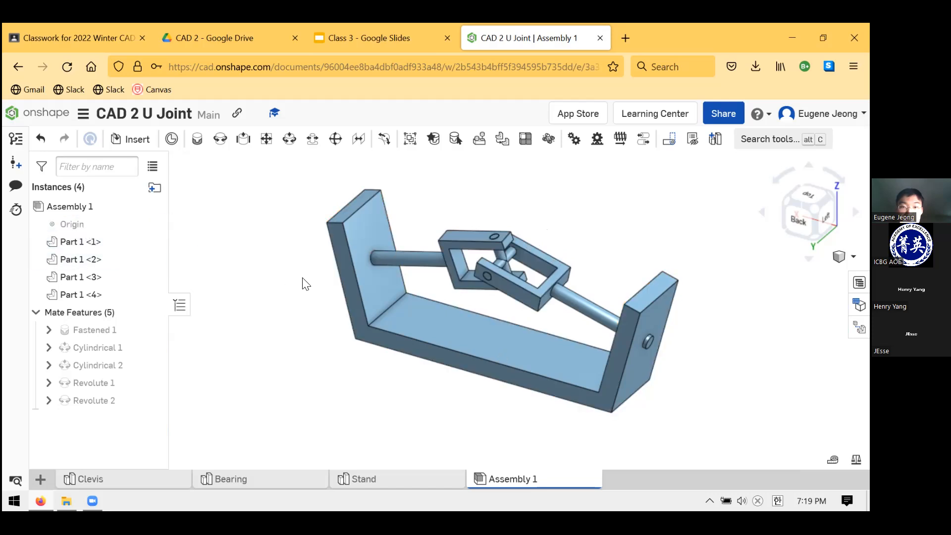
right_drag(539, 242, 669, 261)
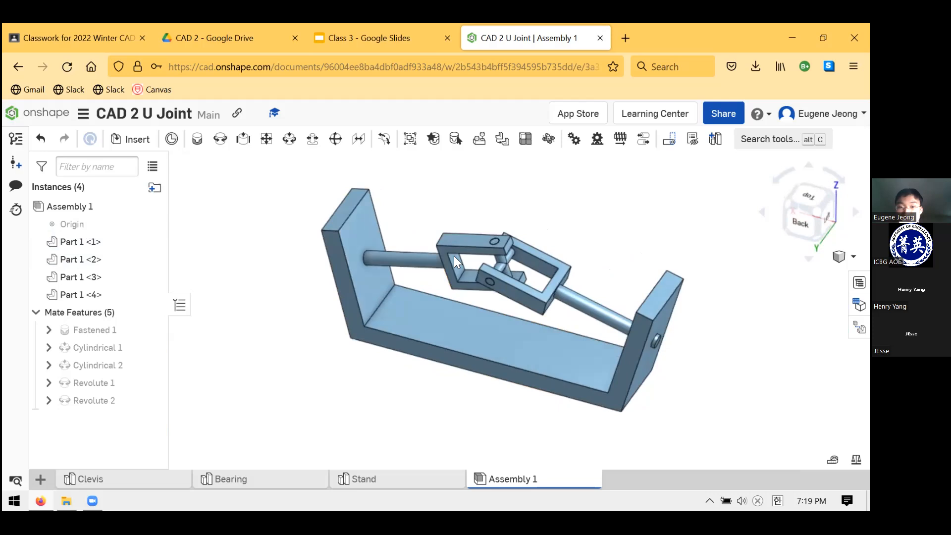
drag(461, 306, 617, 277)
drag(471, 229, 556, 256)
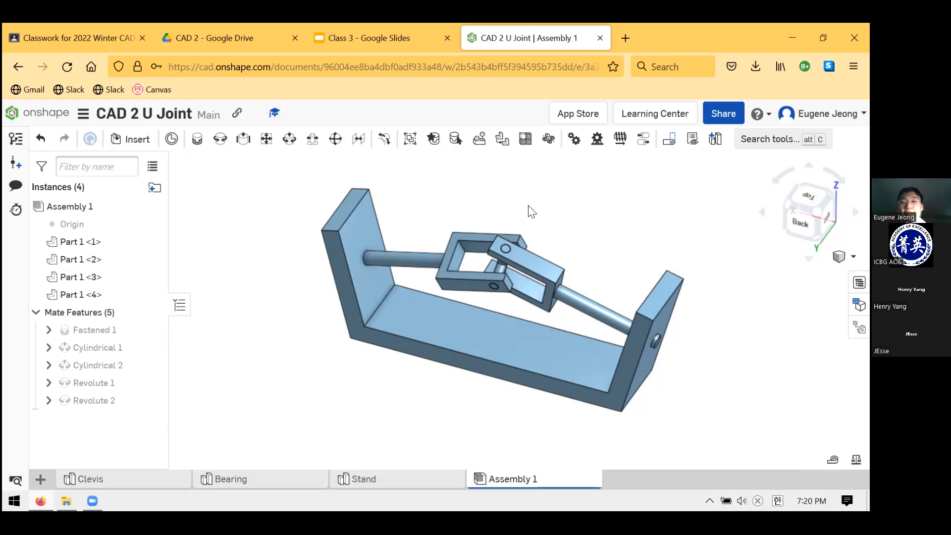
Switch to the Class 3 presentation in Google Slides, show the Homework slide and slightly shrink its base drawing
click(416, 38)
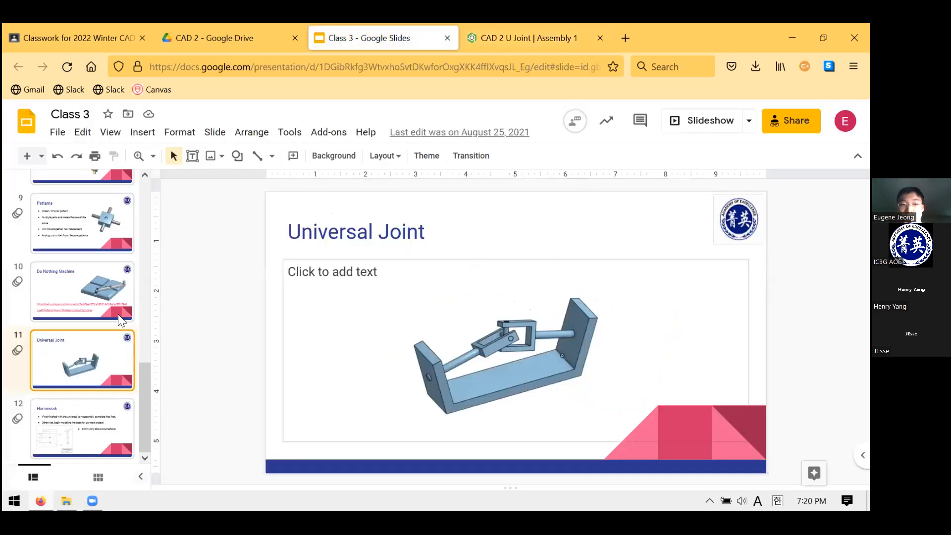
click(113, 412)
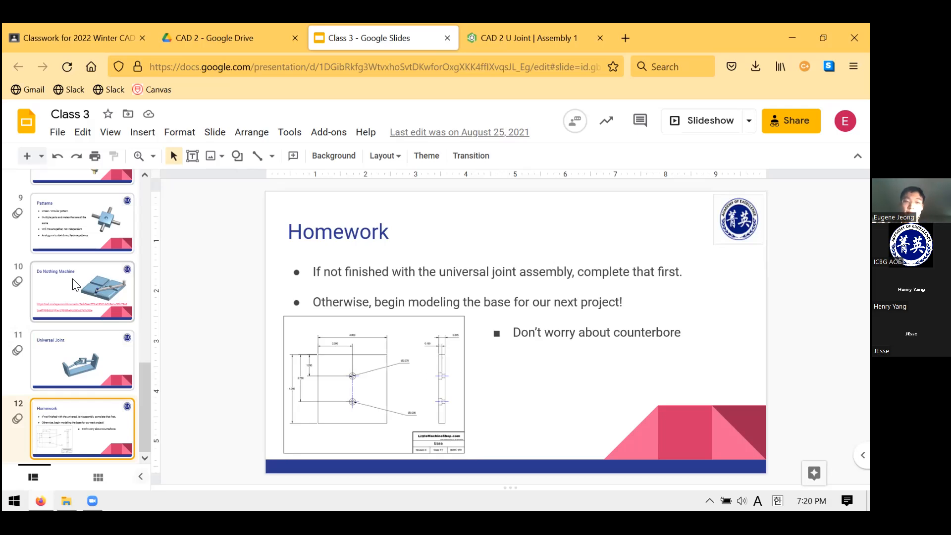
click(352, 411)
mouse_move(464, 317)
mouse_down()
mouse_move(597, 215)
mouse_move(442, 319)
mouse_up()
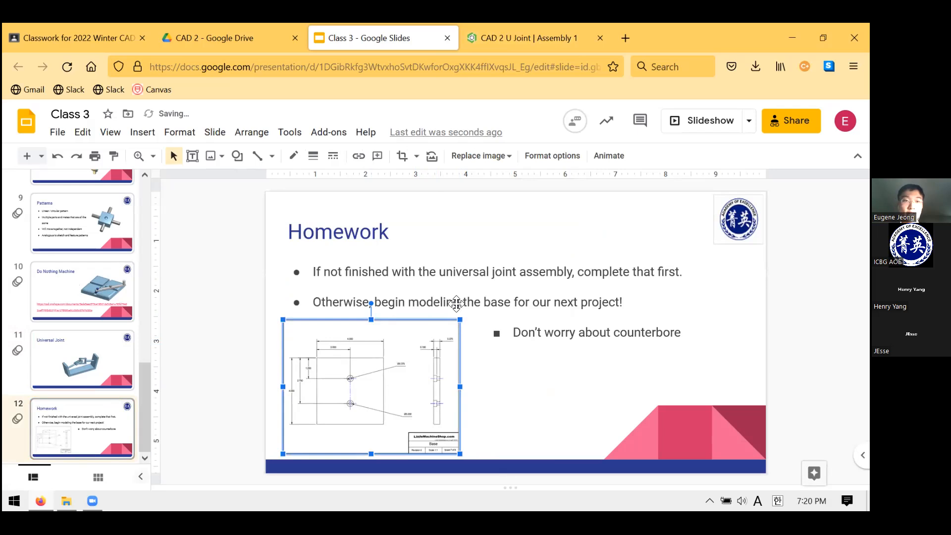
Close the CAD 2 Drive folder and expand the LMS Drawings material in the Google Classroom classwork
click(200, 37)
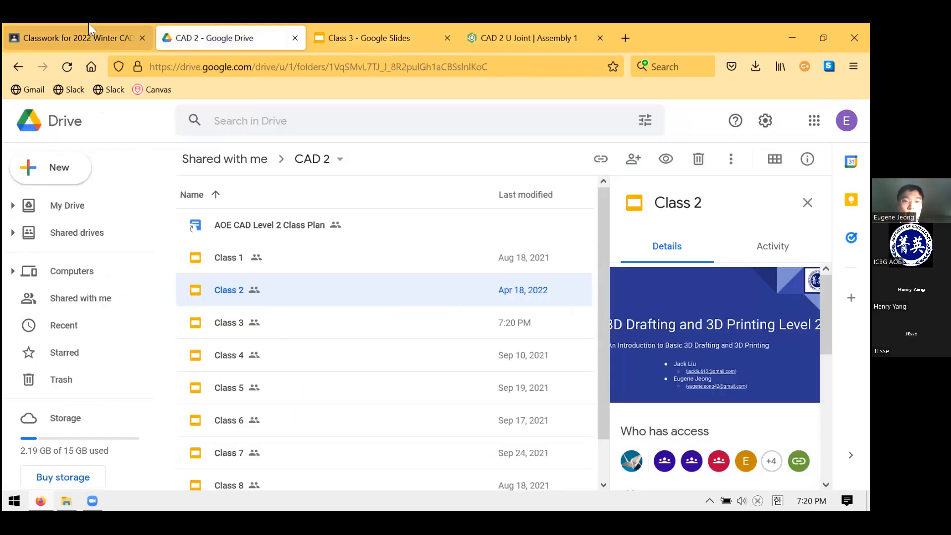
click(87, 35)
click(295, 39)
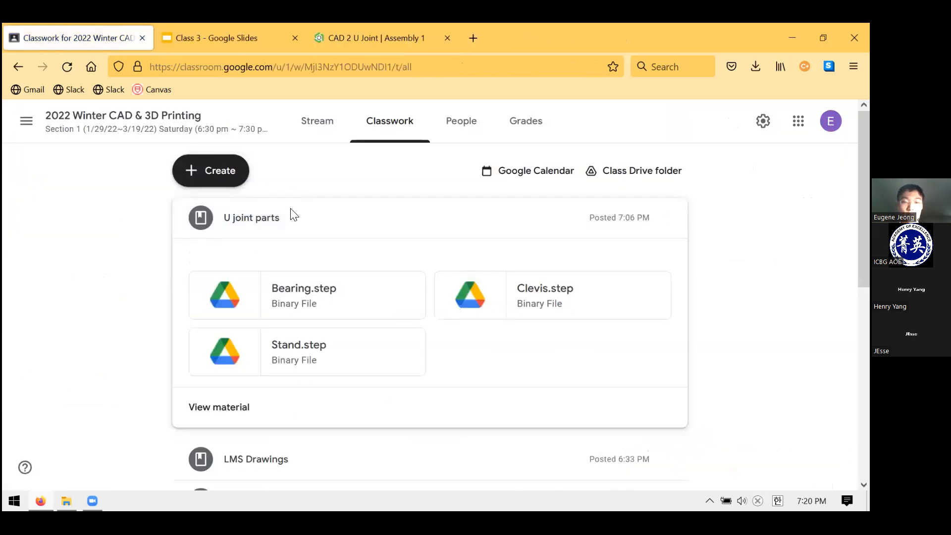
scroll(361, 382, down, 2)
click(290, 396)
scroll(288, 327, up, 2)
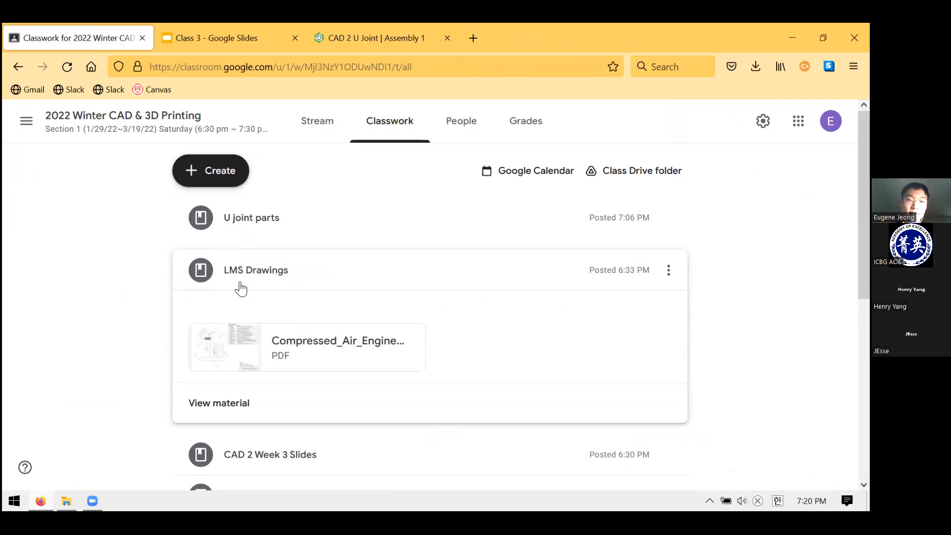
Switch to the Homework slide, deselect its base drawing and compare it with the LMS Drawings material in Classroom
click(225, 30)
click(203, 277)
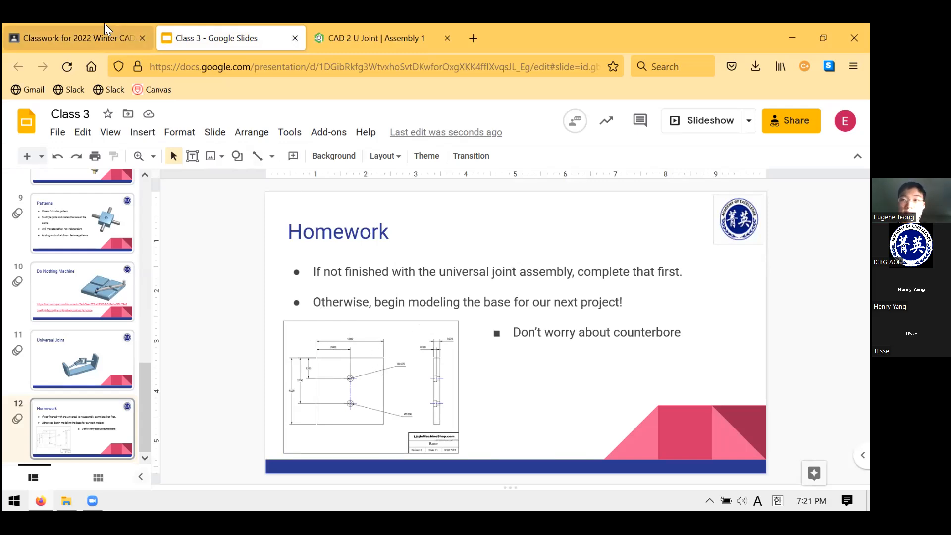
click(104, 36)
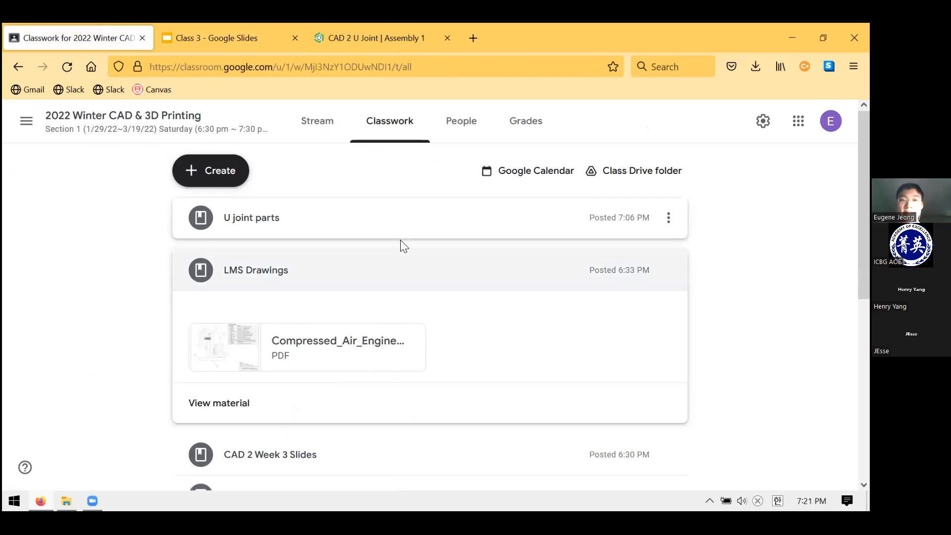
click(247, 27)
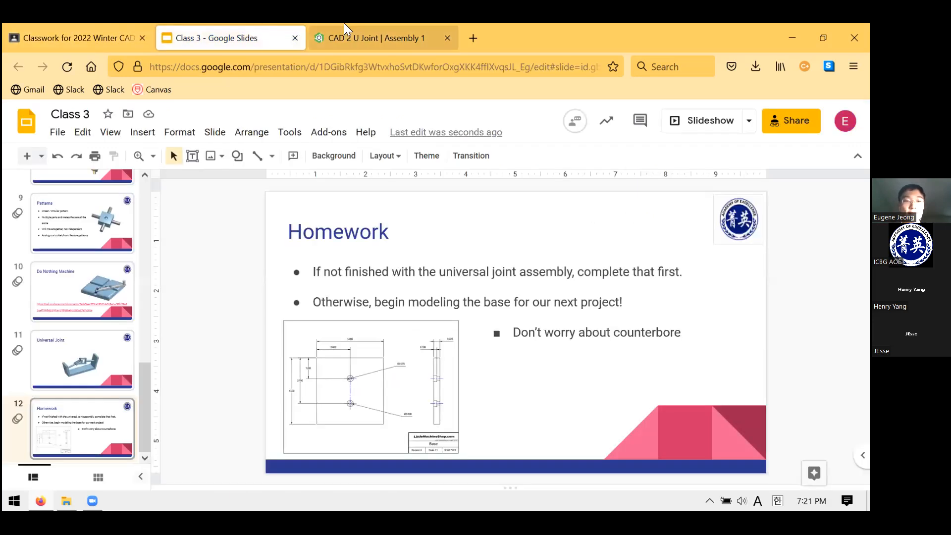
Switch to Onshape, find the LMS engine document in My Onshape and open it
click(357, 38)
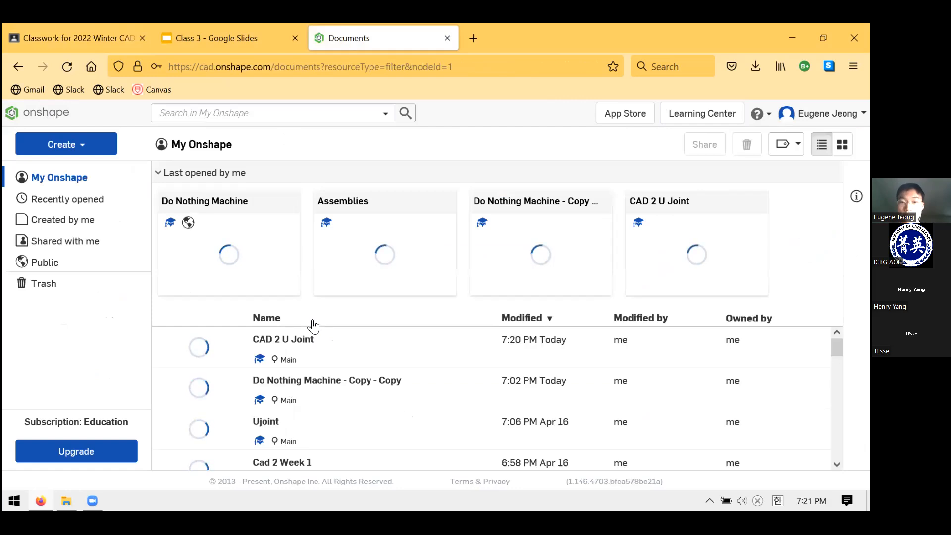
scroll(389, 395, down, 5)
scroll(389, 394, down, 15)
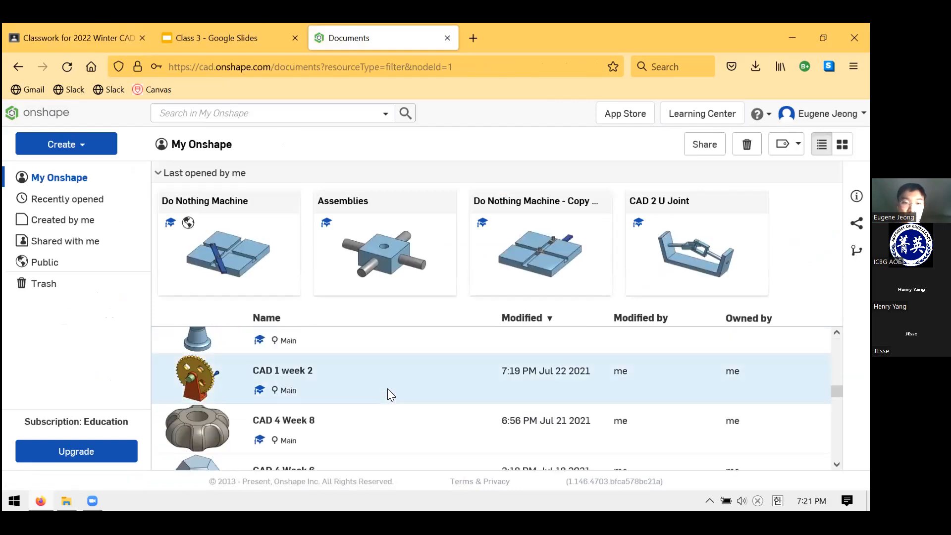
scroll(388, 389, down, 15)
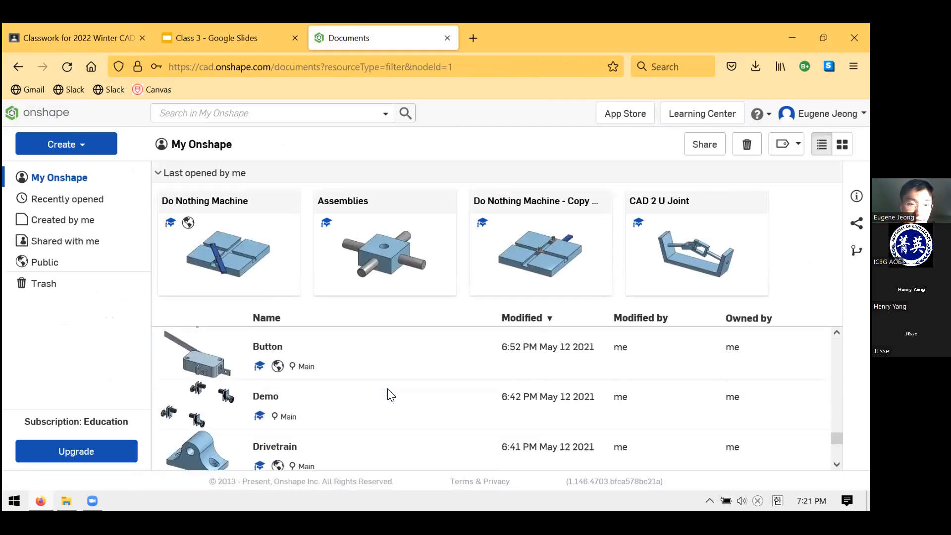
scroll(391, 395, up, 2)
click(267, 372)
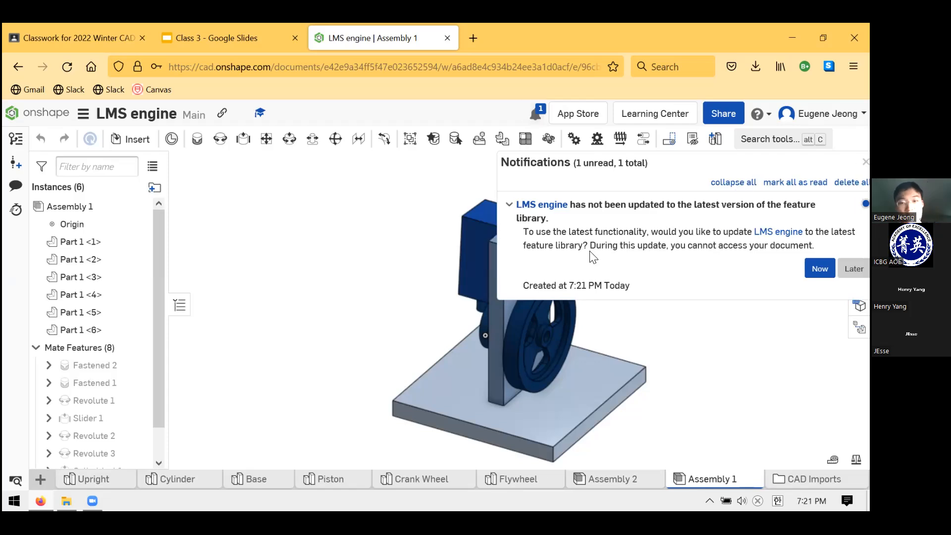
Turn the engine's flywheel by hand to demonstrate the crank wheel, piston and cylinder motion from the crank side
scroll(565, 194, down, 5)
scroll(588, 223, up, 5)
scroll(590, 321, down, 1)
scroll(592, 315, up, 3)
right_drag(592, 316, 634, 322)
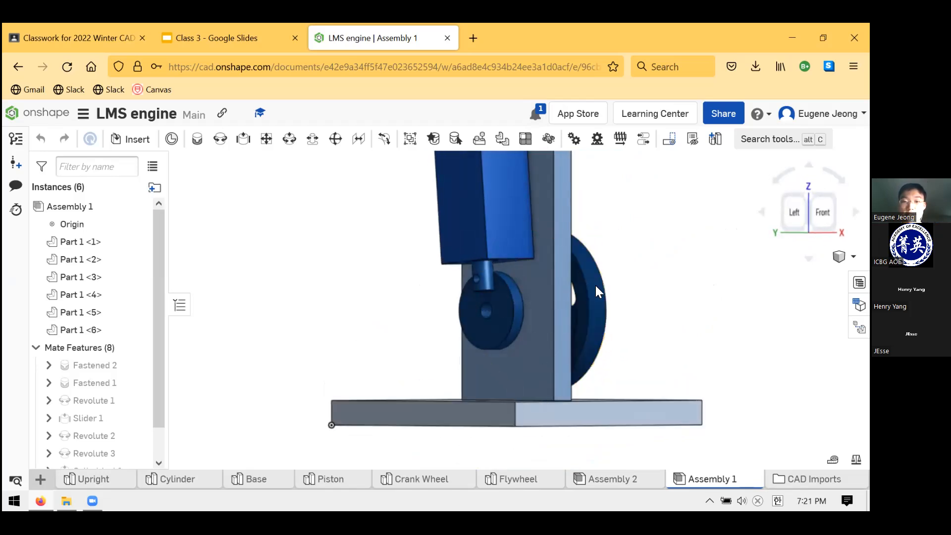
drag(588, 351, 580, 261)
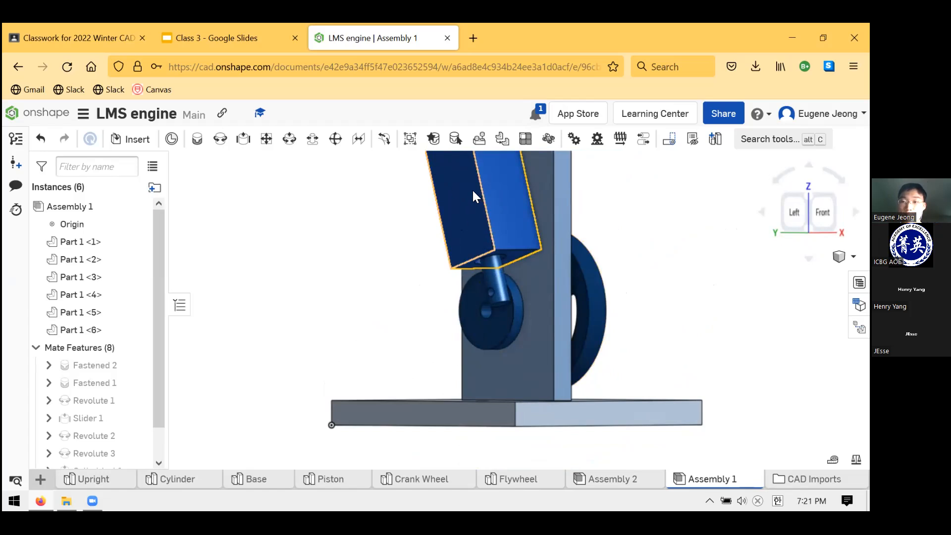
scroll(578, 292, down, 5)
scroll(576, 281, up, 4)
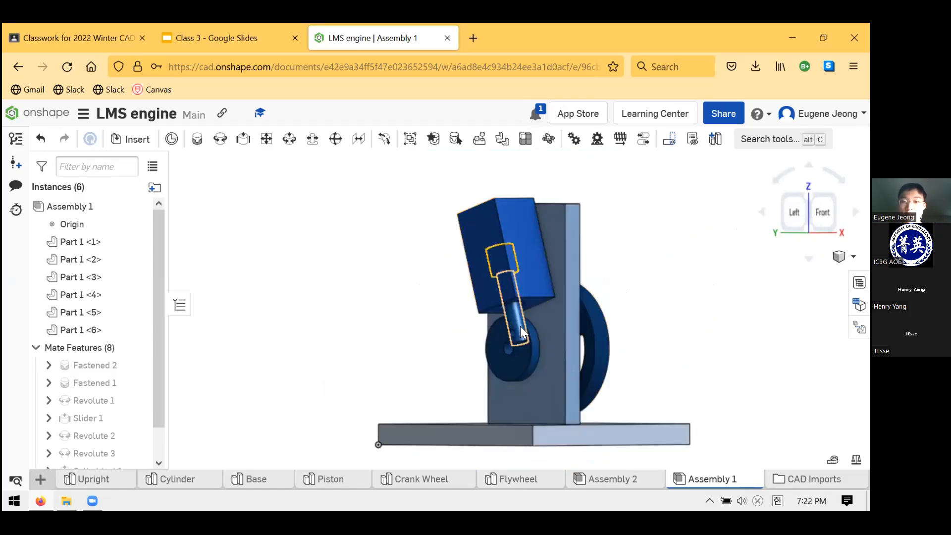
right_drag(586, 352, 593, 348)
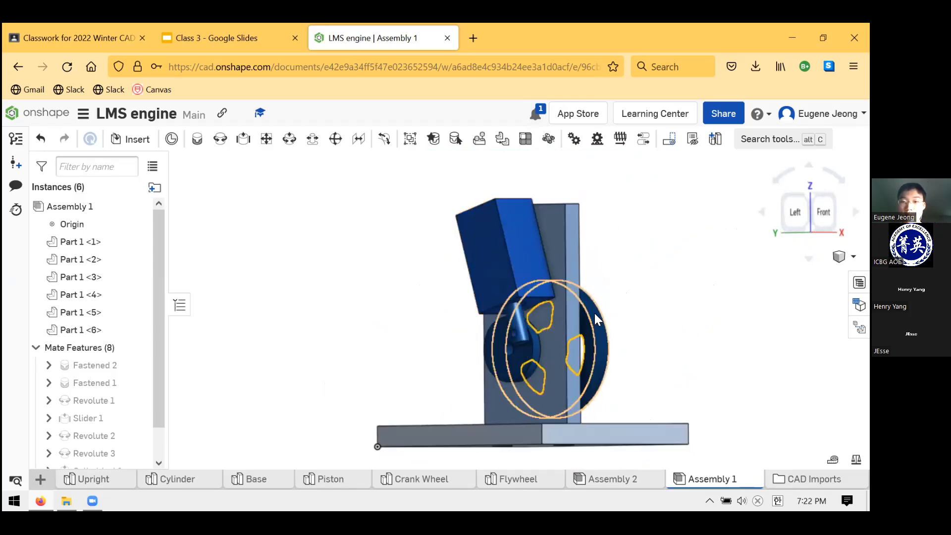
drag(609, 377, 649, 352)
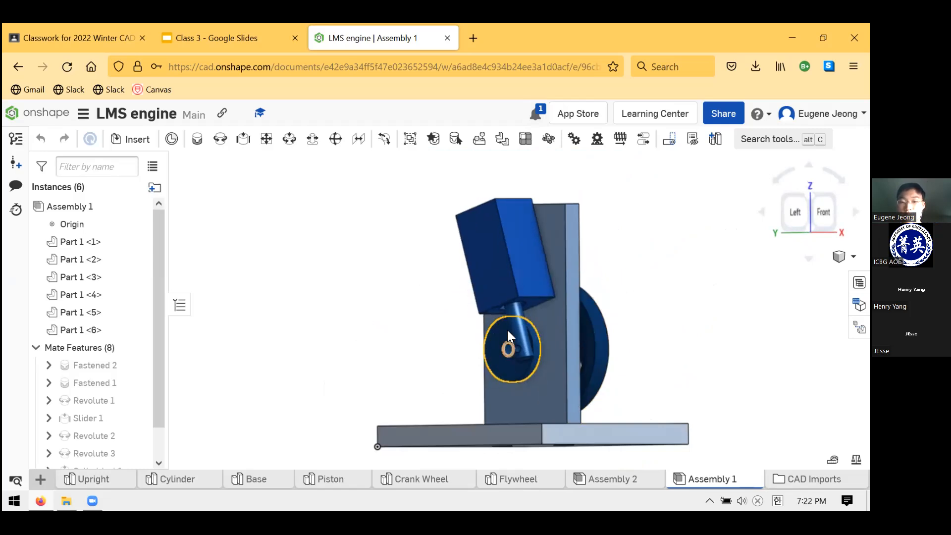
right_drag(581, 335, 530, 343)
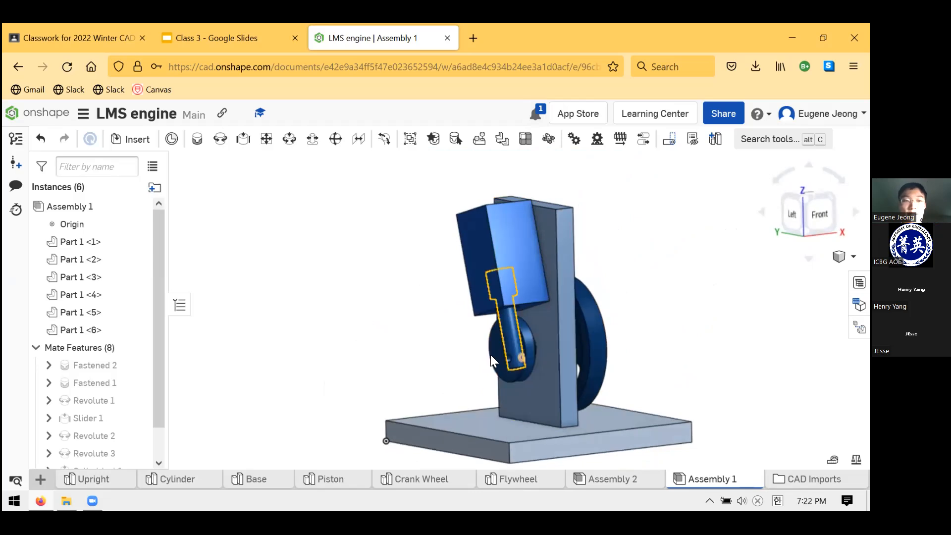
Show the engine's flywheel side and keep turning the flywheel by hand to demonstrate the mechanism from other angles
right_drag(495, 353, 542, 349)
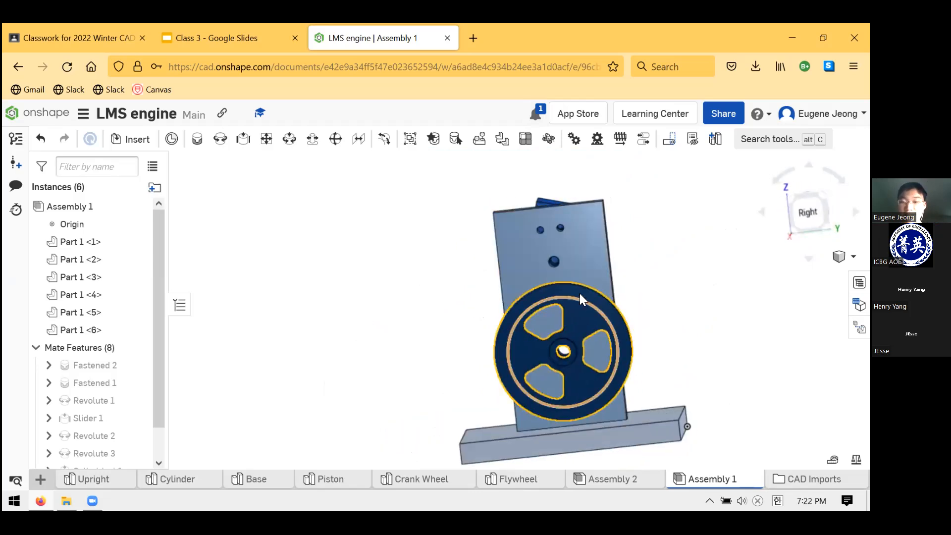
drag(498, 302, 592, 322)
right_drag(591, 322, 685, 324)
right_drag(608, 367, 610, 347)
drag(611, 347, 642, 354)
drag(569, 396, 478, 275)
right_drag(572, 301, 622, 333)
Check the LMS Drawings material in Classroom, then return to the Homework slide and select its base drawing
click(124, 30)
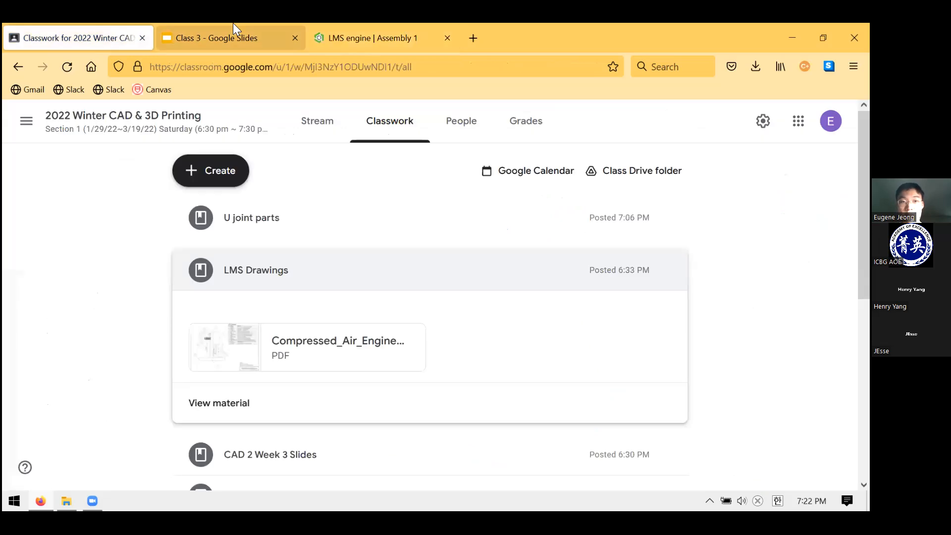
click(233, 31)
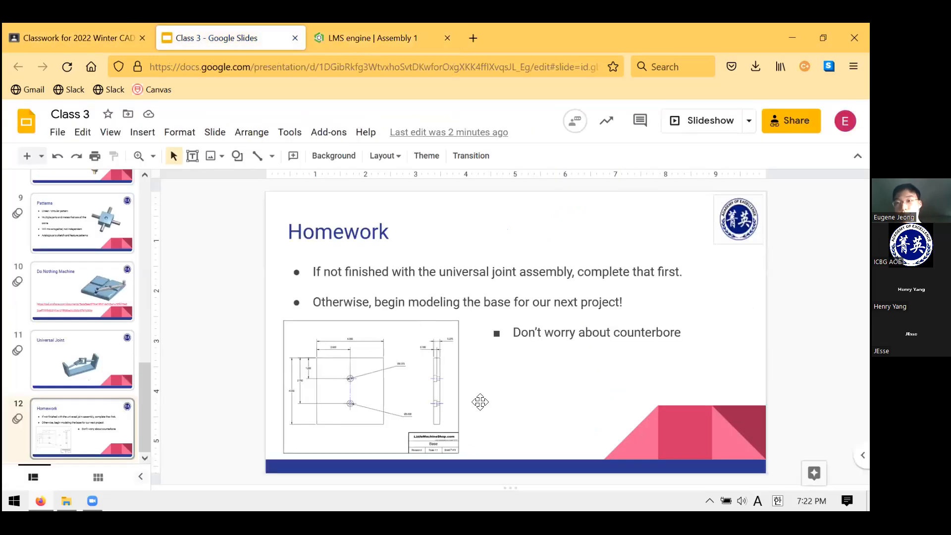
click(436, 391)
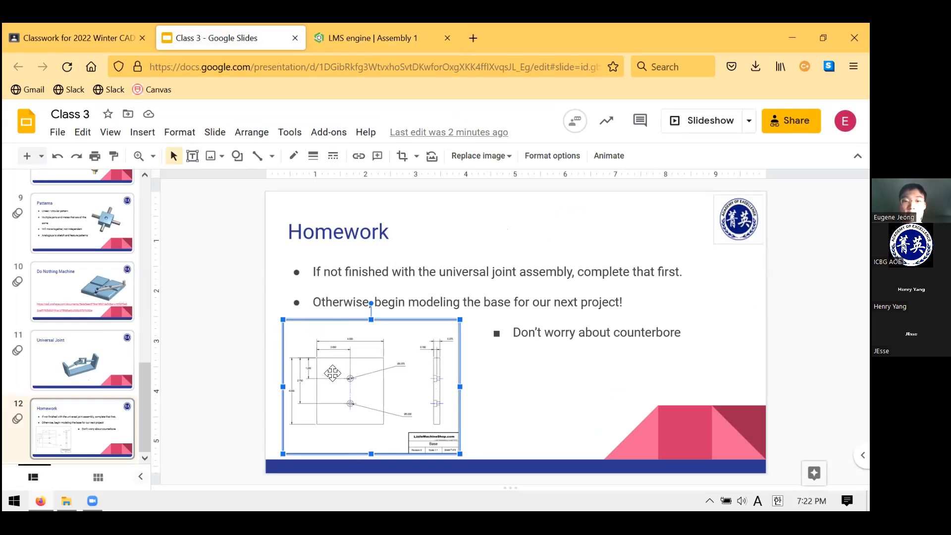
Switch to the LMS engine assembly, highlight the base plate and inspect it with its two holes from several angles
key(ctrl+Tab)
right_drag(521, 364, 616, 324)
click(563, 359)
right_drag(540, 371, 597, 366)
click(617, 301)
click(596, 367)
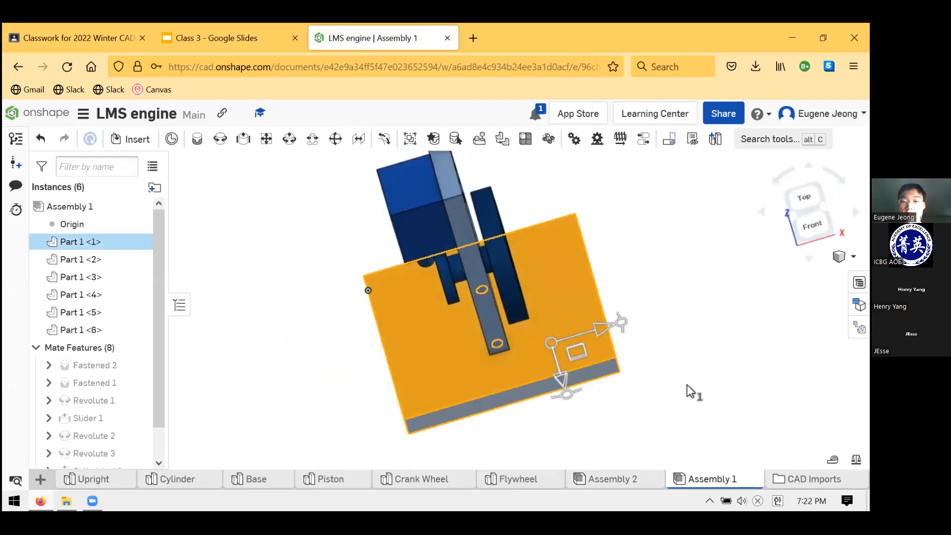
right_drag(369, 379, 420, 344)
click(420, 345)
click(428, 380)
click(524, 415)
Return to the Classroom classwork and open the compressed air engine drawings PDF under LMS Drawings
key(ctrl+shift+Tab)
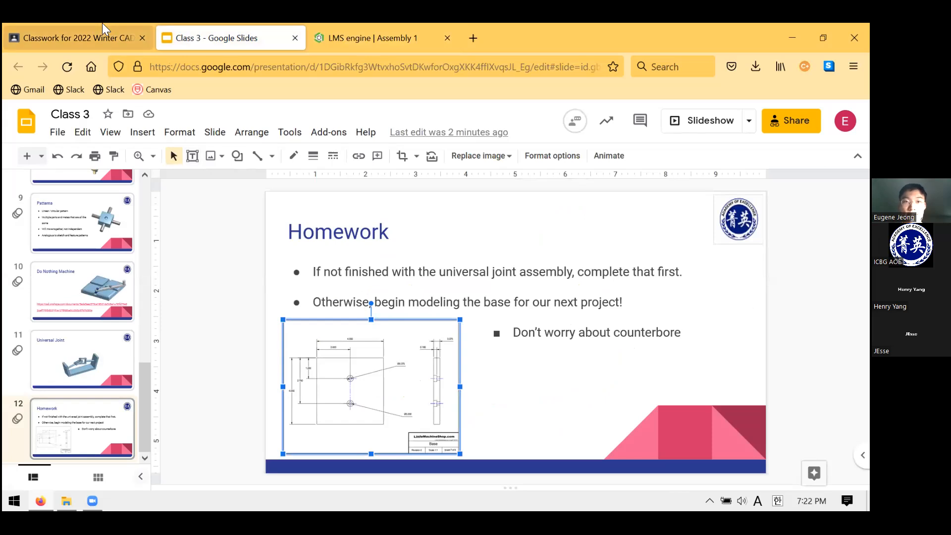
click(69, 32)
click(334, 32)
click(69, 38)
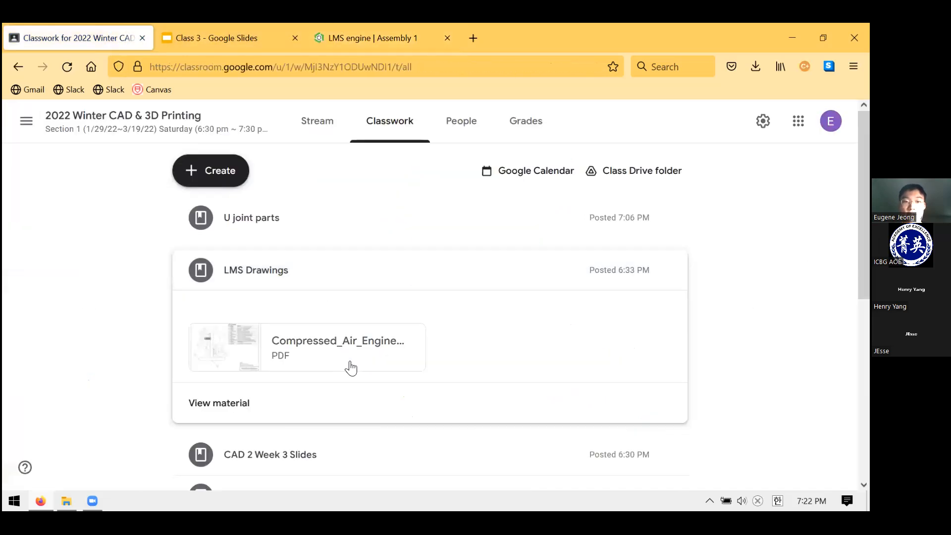
click(365, 340)
Examine the Base drawing on sheet 7 of 8, including its hole dimensions, and highlight the LittleMachineShop.com title
scroll(435, 315, down, 10)
scroll(435, 314, up, 10)
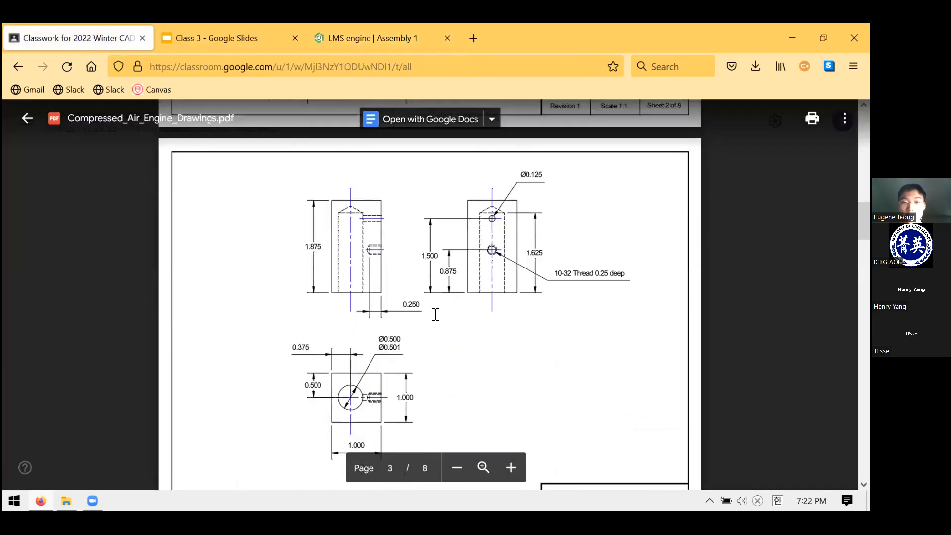
scroll(410, 301, up, 5)
scroll(413, 298, down, 20)
scroll(415, 289, up, 4)
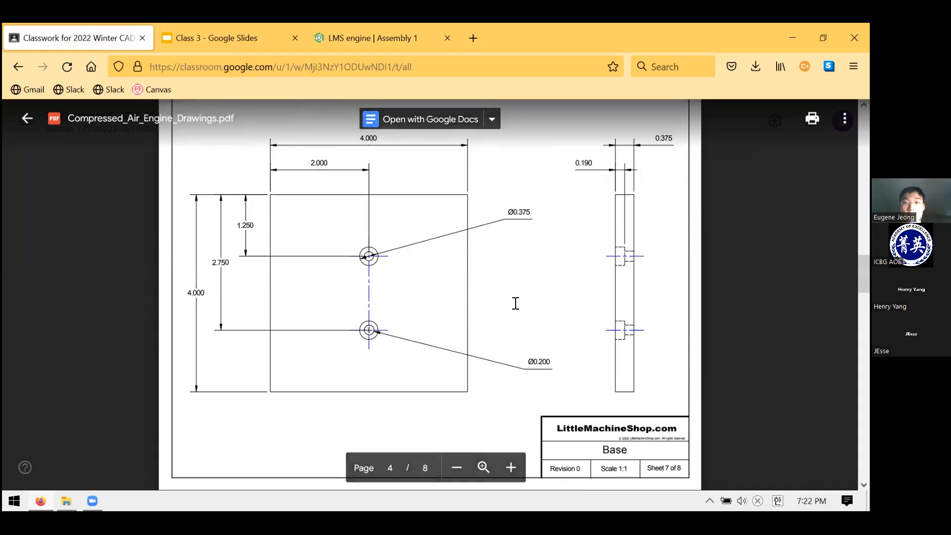
scroll(521, 293, up, 1)
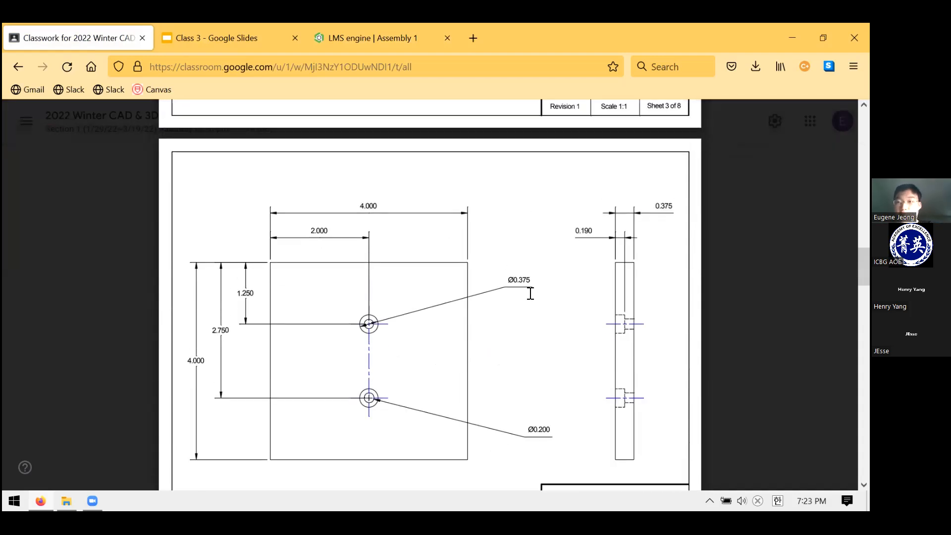
scroll(530, 293, down, 2)
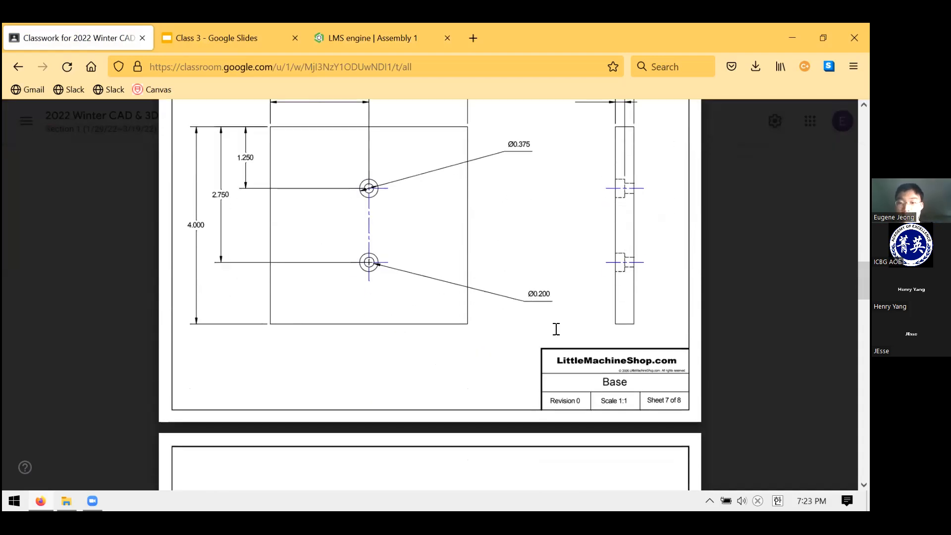
drag(675, 356, 566, 369)
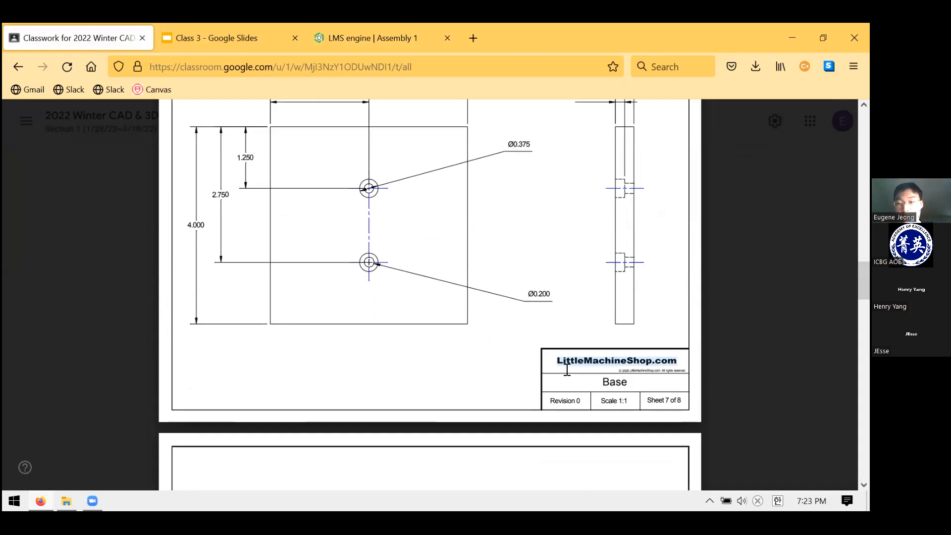